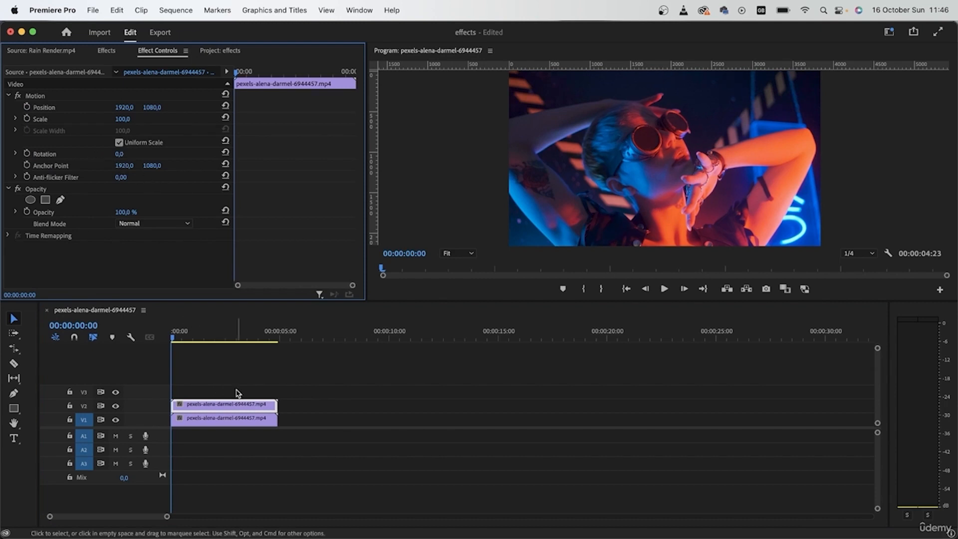
# - Draw a closed freeform opacity mask around the woman's face on the V2 clip
pyautogui.click(60, 199)
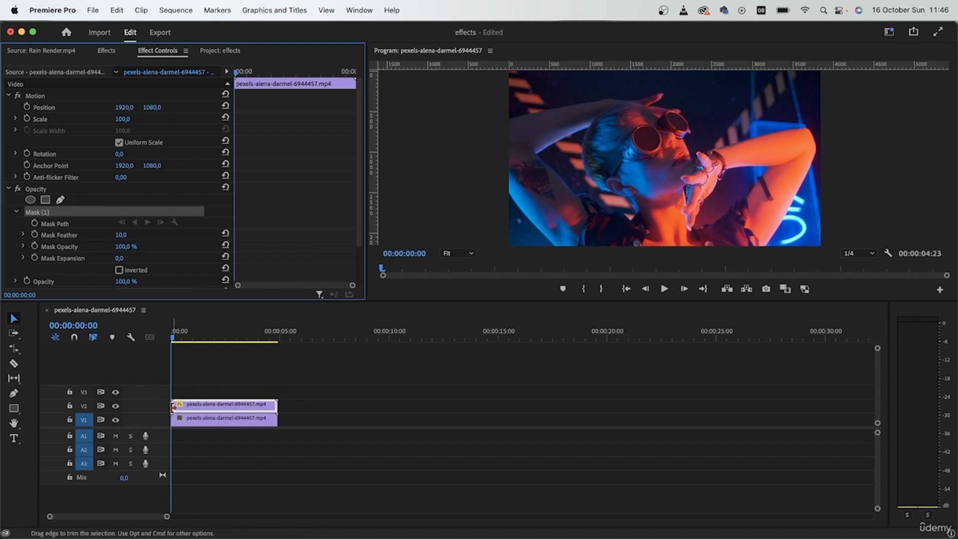
pyautogui.click(681, 188)
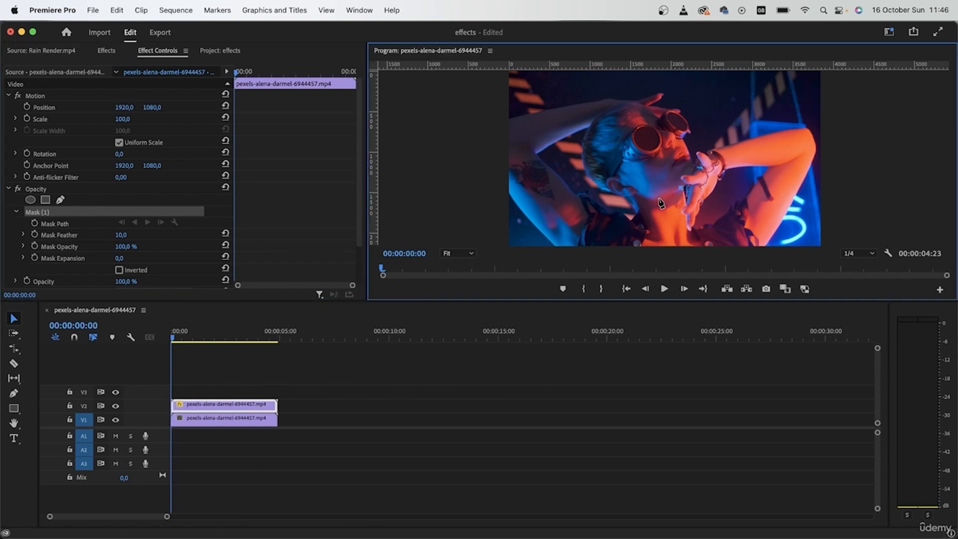
pyautogui.click(658, 192)
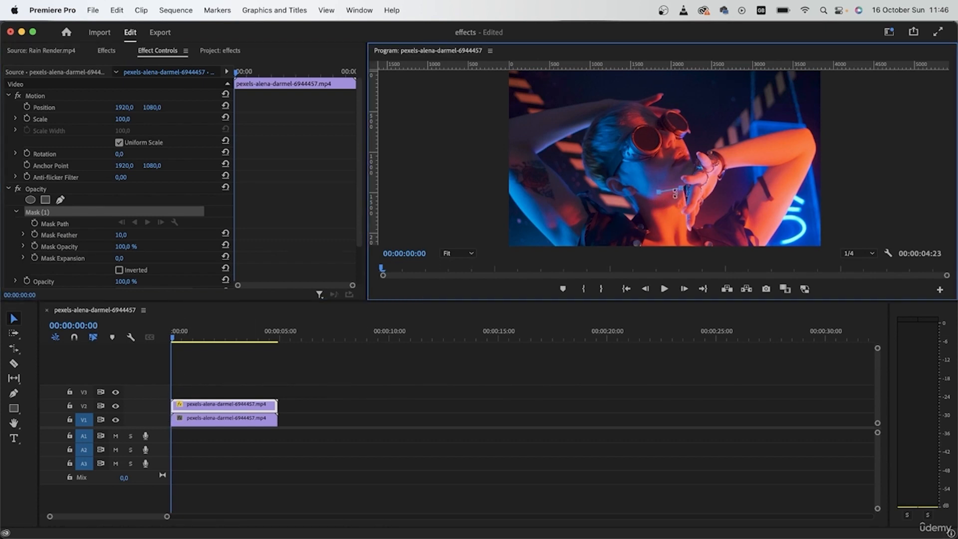
pyautogui.click(639, 192)
pyautogui.click(618, 180)
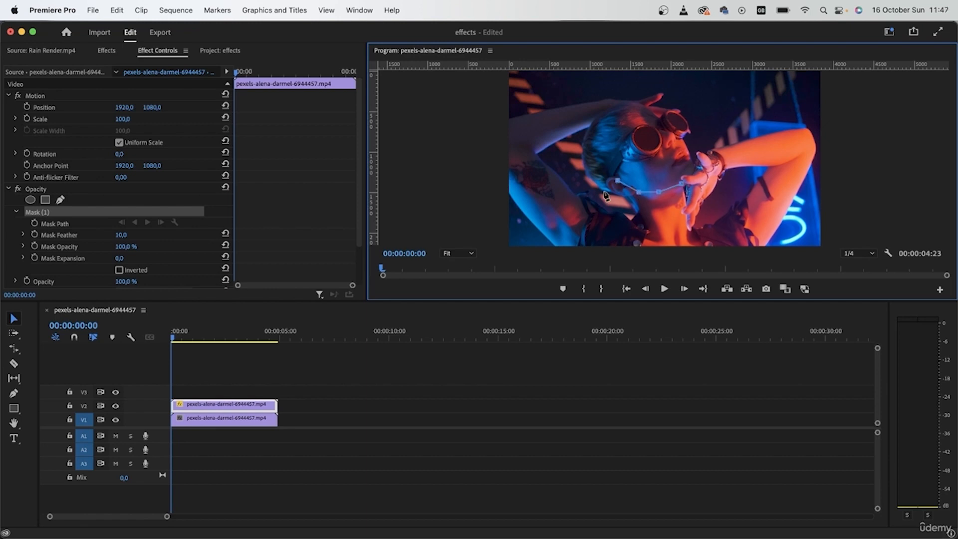
pyautogui.click(599, 160)
pyautogui.click(601, 140)
pyautogui.click(617, 121)
pyautogui.click(637, 109)
pyautogui.click(652, 119)
pyautogui.click(669, 132)
pyautogui.click(683, 145)
pyautogui.click(689, 163)
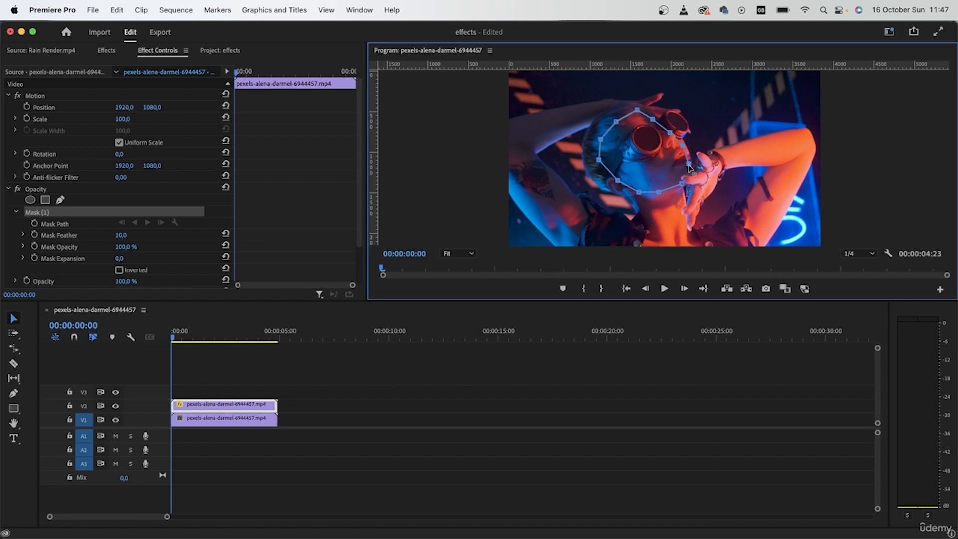
pyautogui.click(681, 184)
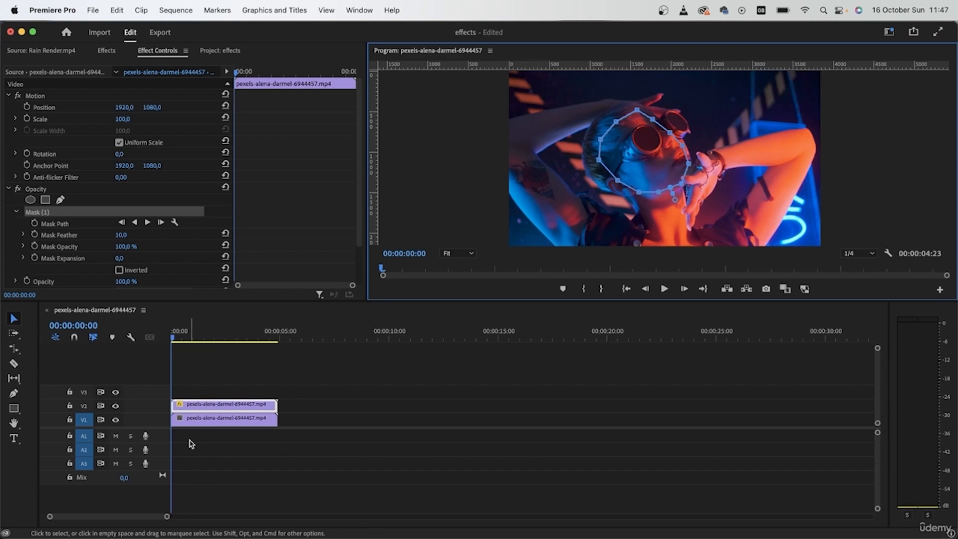
# - Start Mask Path keyframing at the clip's start and move the mask onto the face at 00:00:00:17
pyautogui.click(42, 225)
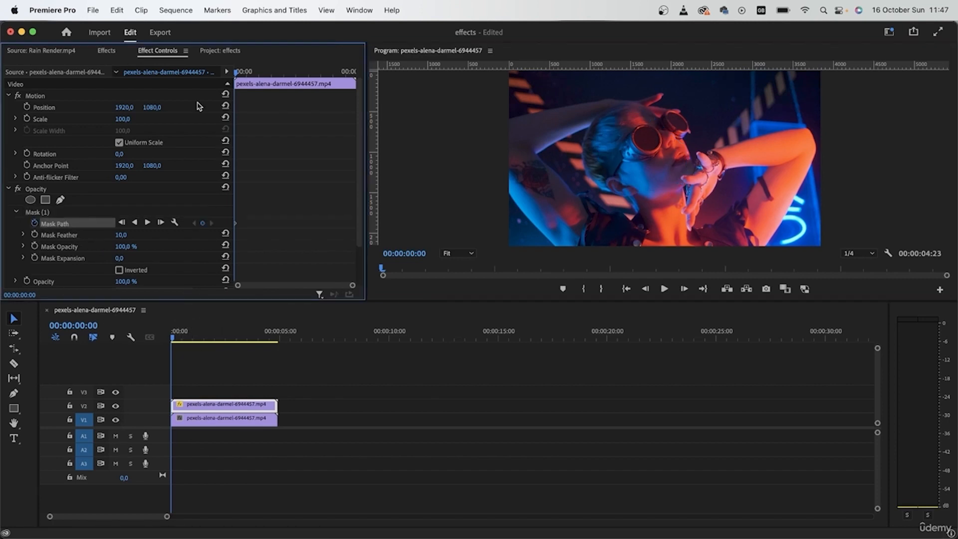
pyautogui.click(44, 213)
pyautogui.moveTo(237, 75); pyautogui.dragTo(254, 77)
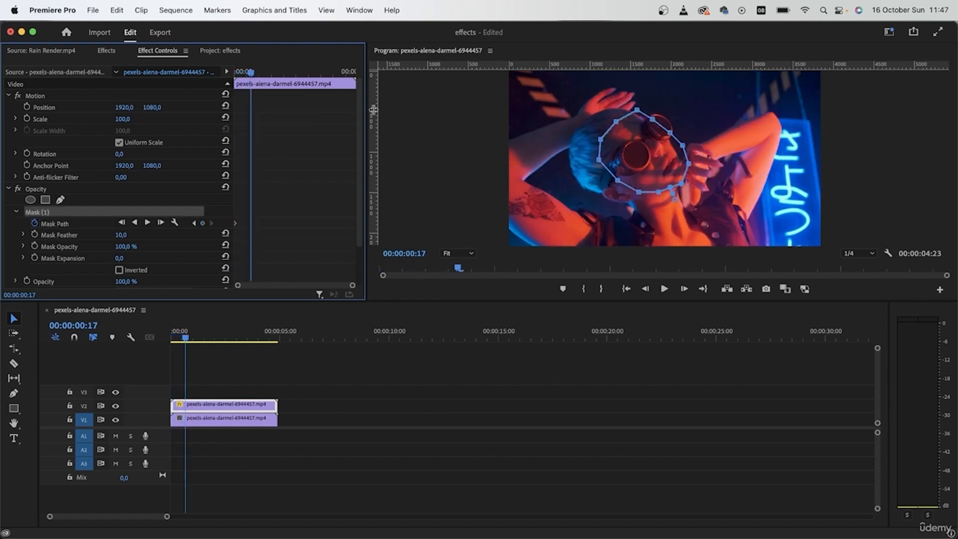
pyautogui.moveTo(646, 159); pyautogui.dragTo(634, 162)
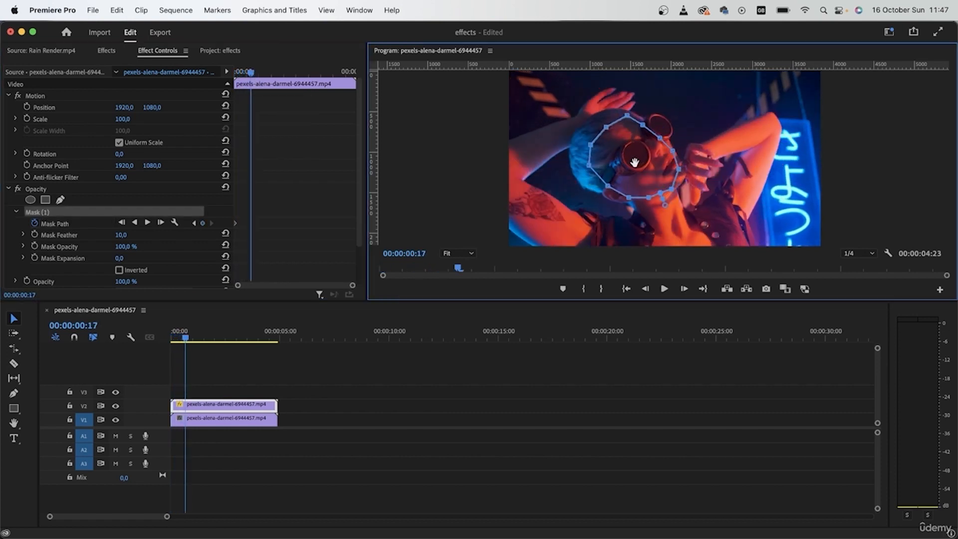
# - Reposition and rotate the mask to follow the face at 00:00:01:02
pyautogui.click(253, 74)
pyautogui.moveTo(254, 75); pyautogui.dragTo(264, 76)
pyautogui.moveTo(656, 175); pyautogui.dragTo(641, 179)
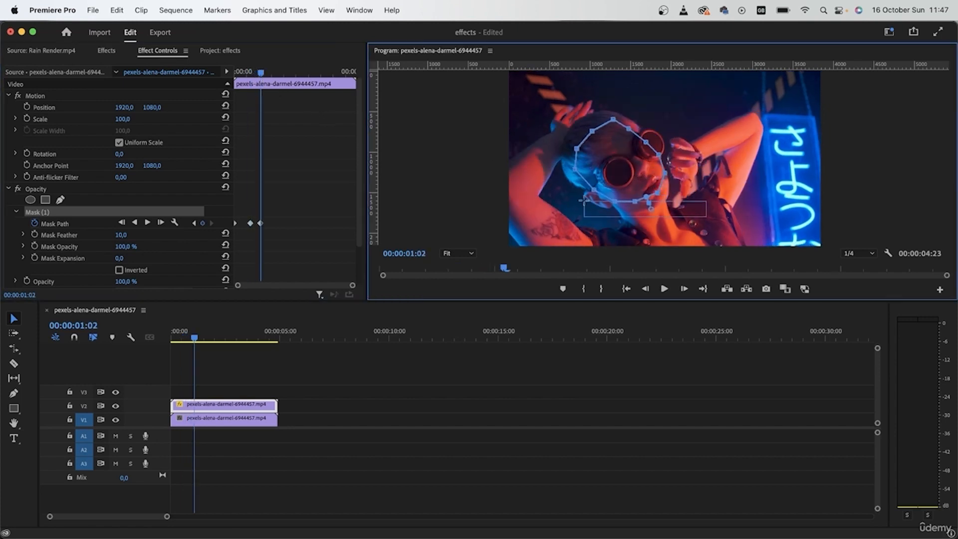
pyautogui.moveTo(616, 204); pyautogui.dragTo(622, 209)
pyautogui.moveTo(556, 105); pyautogui.dragTo(658, 152)
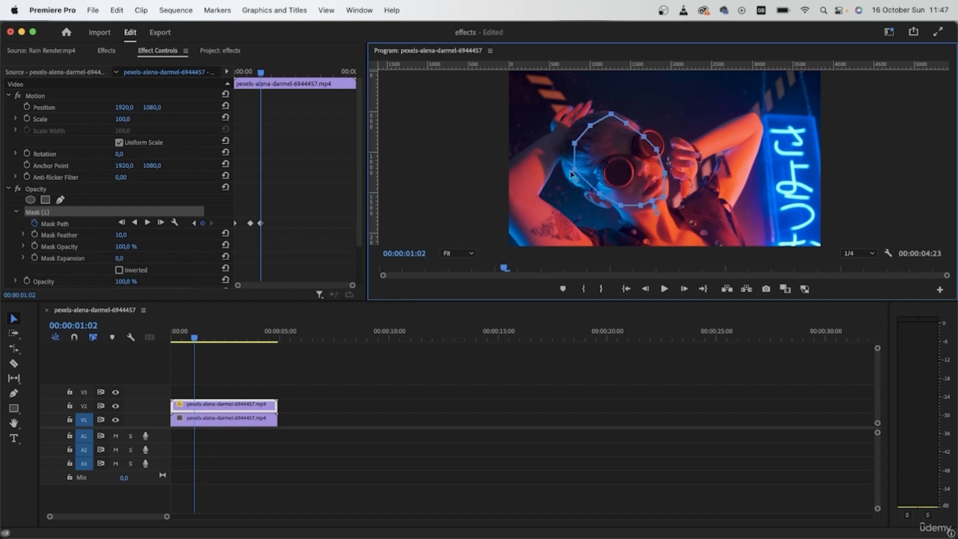
# - Rotate and move the mask to match the tilted face at 00:00:01:15
pyautogui.moveTo(266, 73); pyautogui.dragTo(273, 73)
pyautogui.click(632, 172)
pyautogui.moveTo(668, 198); pyautogui.dragTo(654, 221)
pyautogui.moveTo(638, 176); pyautogui.dragTo(630, 172)
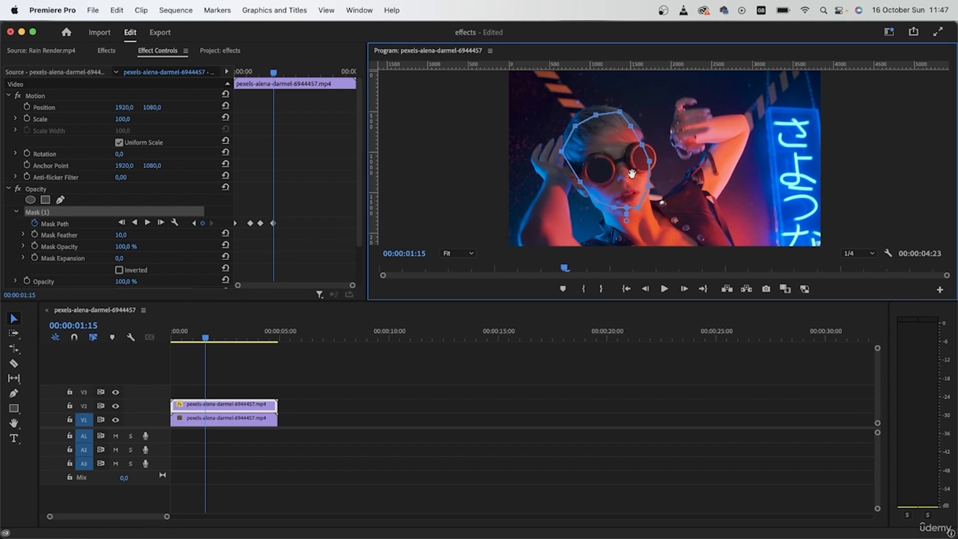
# - Move and rotate the mask at 00:00:02:03 and adjust its points to fit the face outline
pyautogui.moveTo(273, 75)
pyautogui.mouseDown()
pyautogui.moveTo(263, 75)
pyautogui.moveTo(279, 76)
pyautogui.mouseUp()
pyautogui.moveTo(627, 180); pyautogui.dragTo(645, 173)
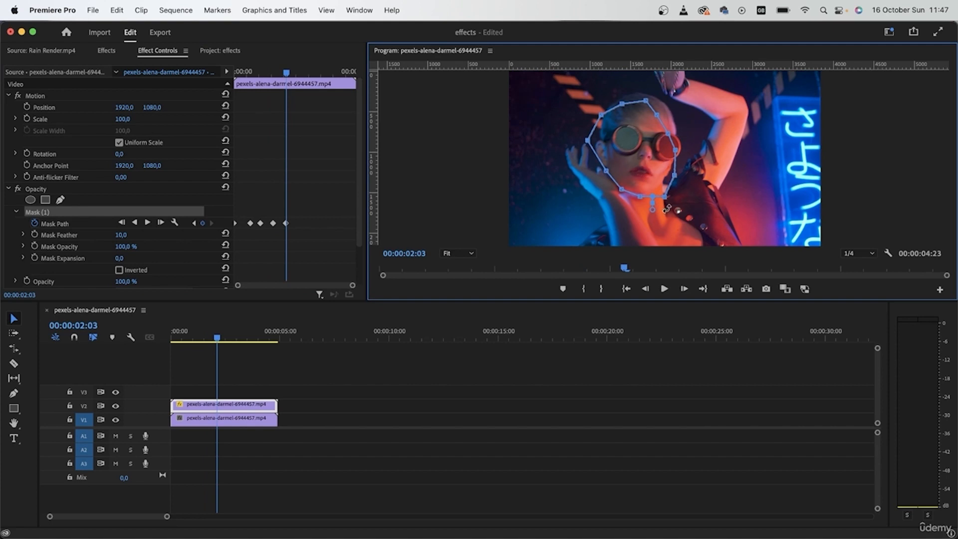
pyautogui.moveTo(667, 208); pyautogui.dragTo(640, 211)
pyautogui.moveTo(633, 174); pyautogui.dragTo(634, 164)
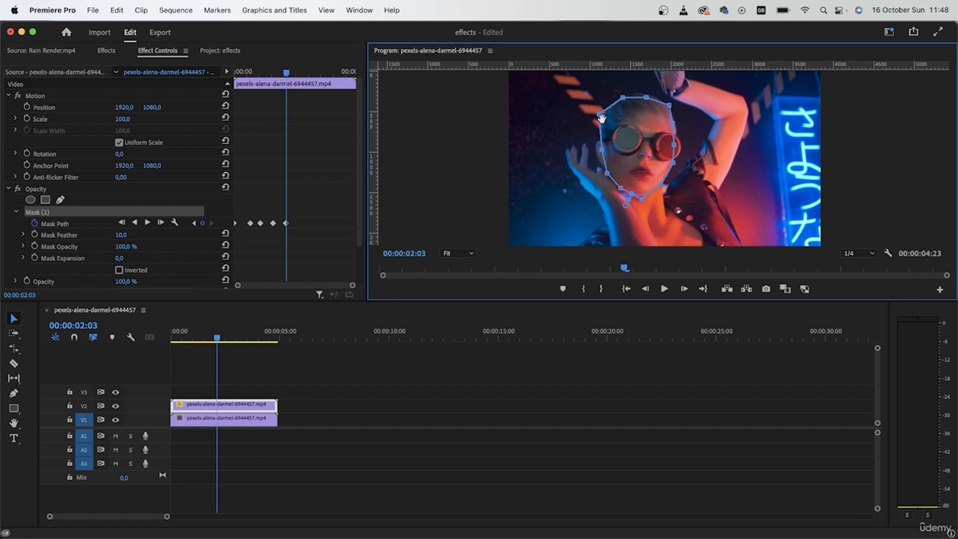
pyautogui.moveTo(601, 115); pyautogui.dragTo(607, 116)
pyautogui.moveTo(587, 168); pyautogui.dragTo(645, 225)
pyautogui.moveTo(623, 189); pyautogui.dragTo(623, 179)
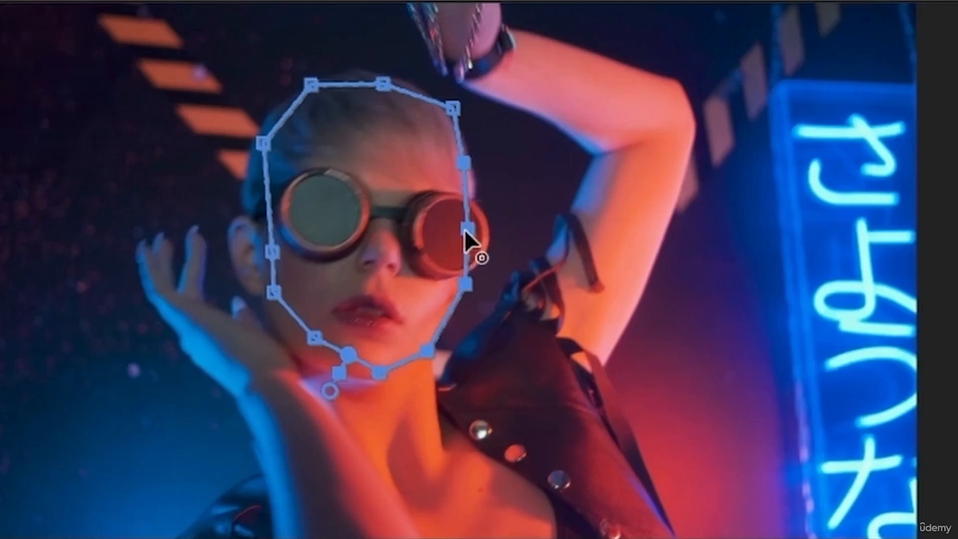
pyautogui.moveTo(465, 229); pyautogui.dragTo(457, 223)
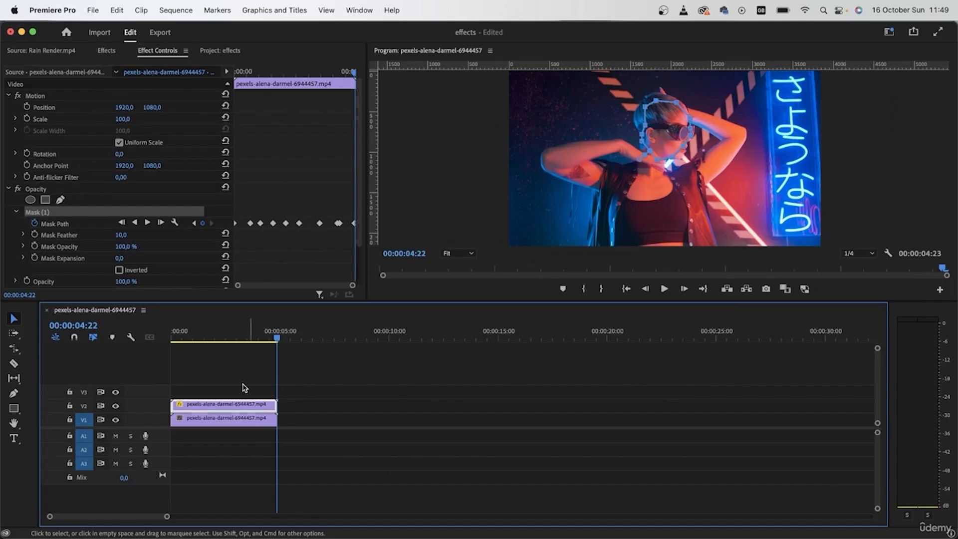
# - Return the playhead to the clip's start, set Mask Feather to 80 and raise it to 100
pyautogui.moveTo(274, 333); pyautogui.dragTo(165, 330)
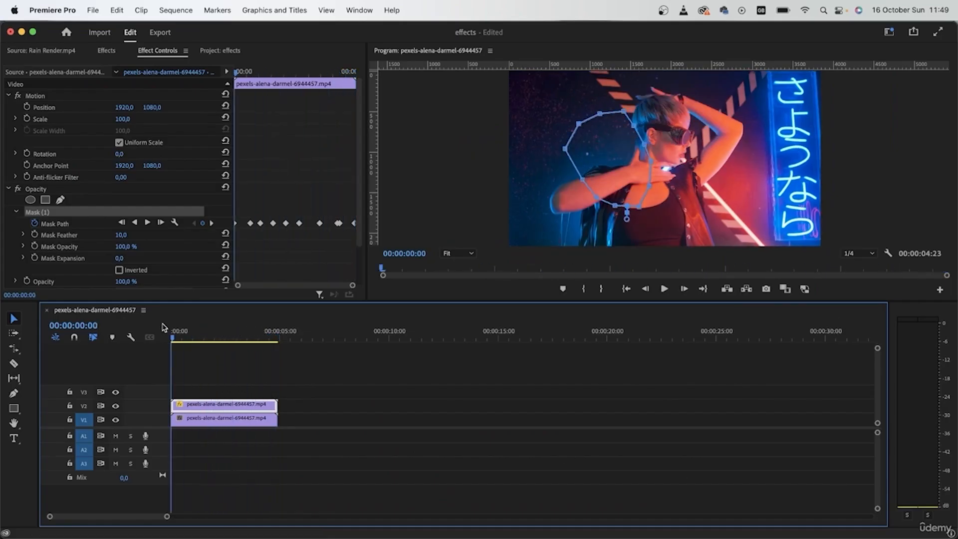
pyautogui.click(120, 236)
pyautogui.write('80')
pyautogui.press('Return')
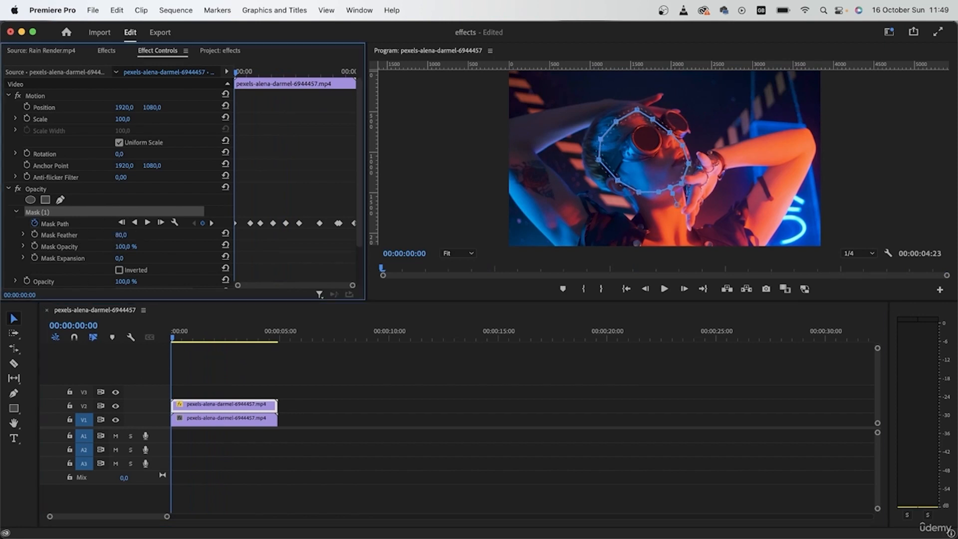
pyautogui.click(119, 234)
pyautogui.write('100')
pyautogui.press('Return')
# - Search the effects for "echo" and apply the Echo video effect to the masked clip on V2
pyautogui.click(98, 53)
pyautogui.click(90, 68)
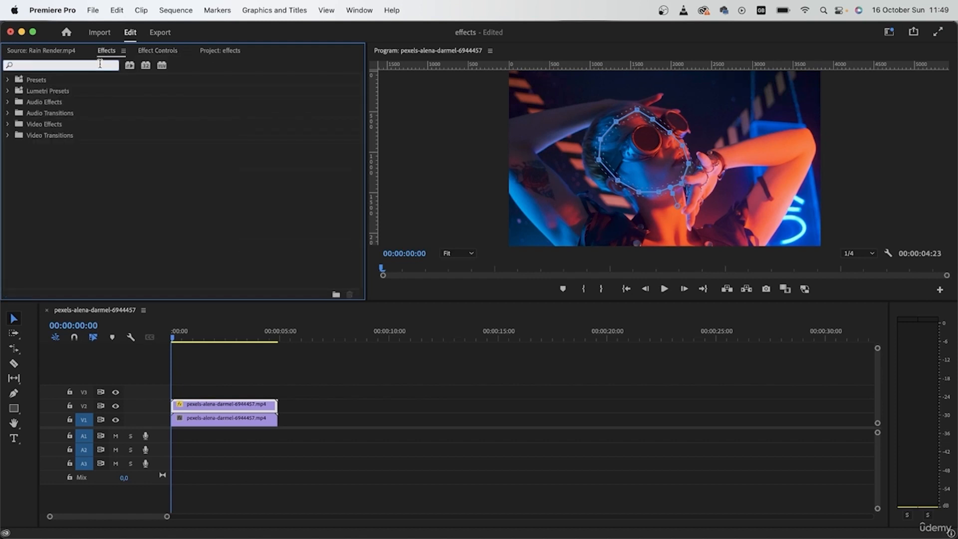
pyautogui.write('ec')
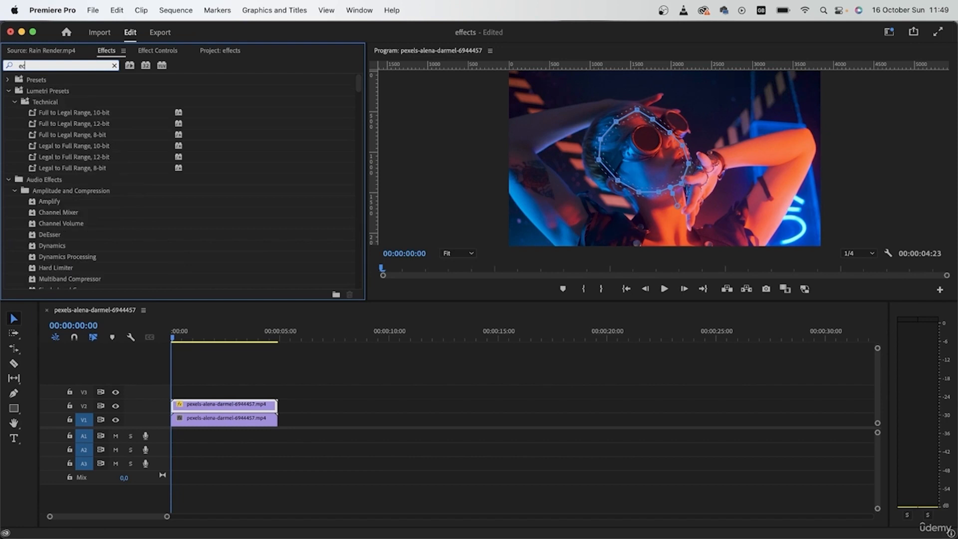
pyautogui.write('hp')
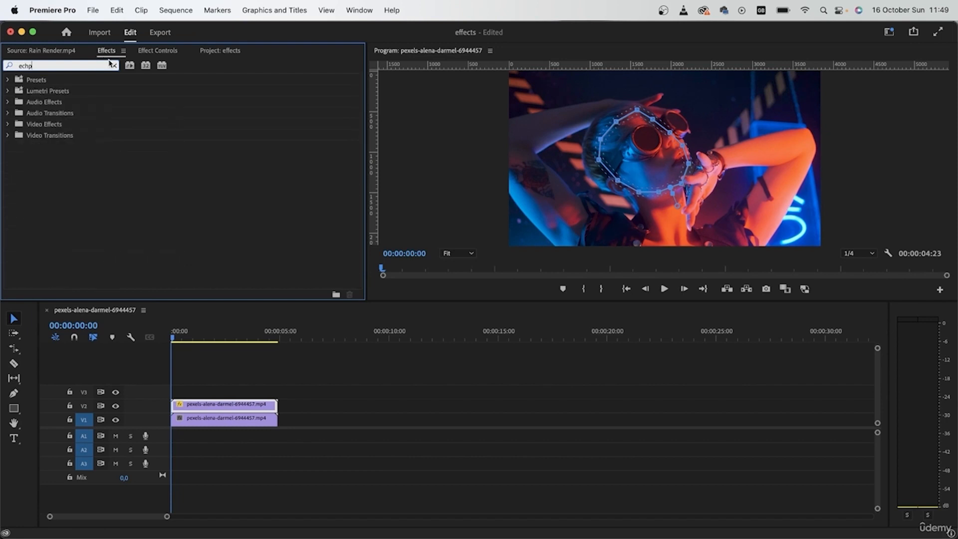
pyautogui.press('BackSpace')
pyautogui.write('o')
pyautogui.moveTo(45, 191); pyautogui.dragTo(247, 405)
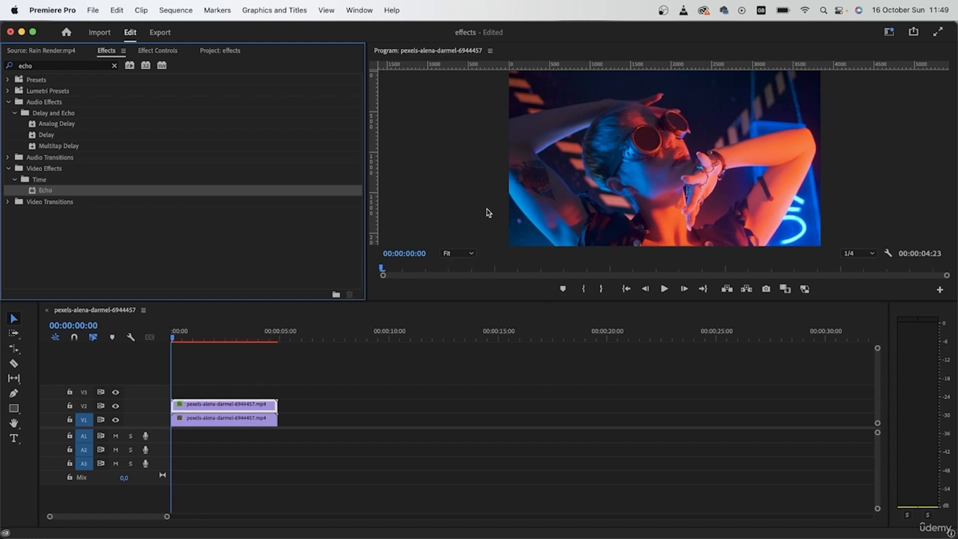
# - Show the V2 clip's Echo settings with its Opacity and Motion groups collapsed
pyautogui.click(174, 53)
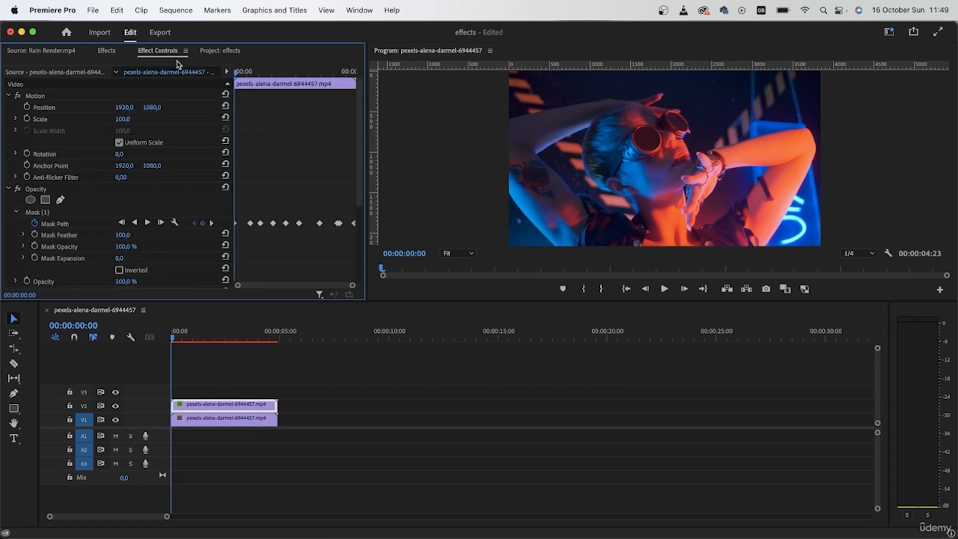
pyautogui.click(9, 188)
pyautogui.click(8, 95)
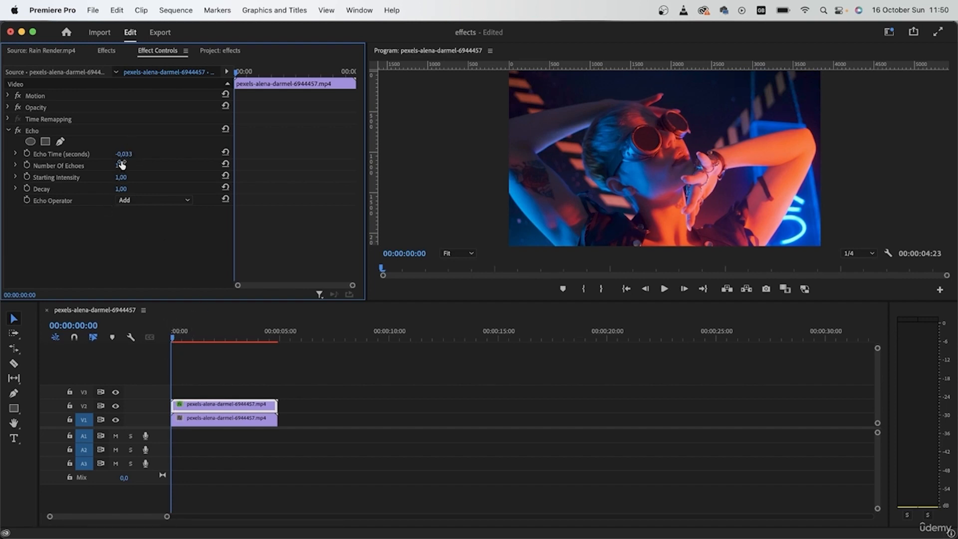
pyautogui.moveTo(121, 167); pyautogui.dragTo(130, 173)
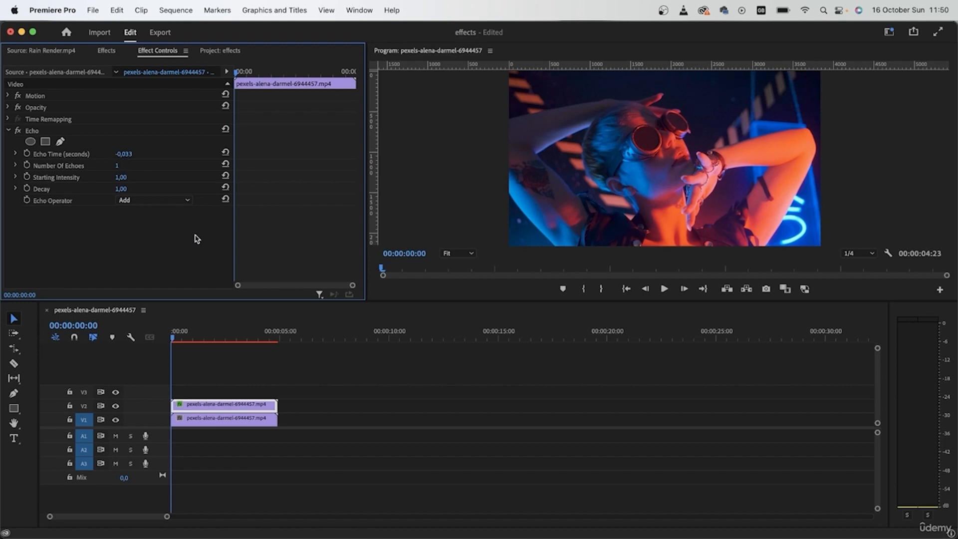
pyautogui.click(121, 178)
pyautogui.write('0')
pyautogui.press('Escape')
# - Set the Echo effect's Echo Time to 0 seconds and its Starting Intensity to 0,60
pyautogui.click(123, 154)
pyautogui.write('0')
pyautogui.press('Return')
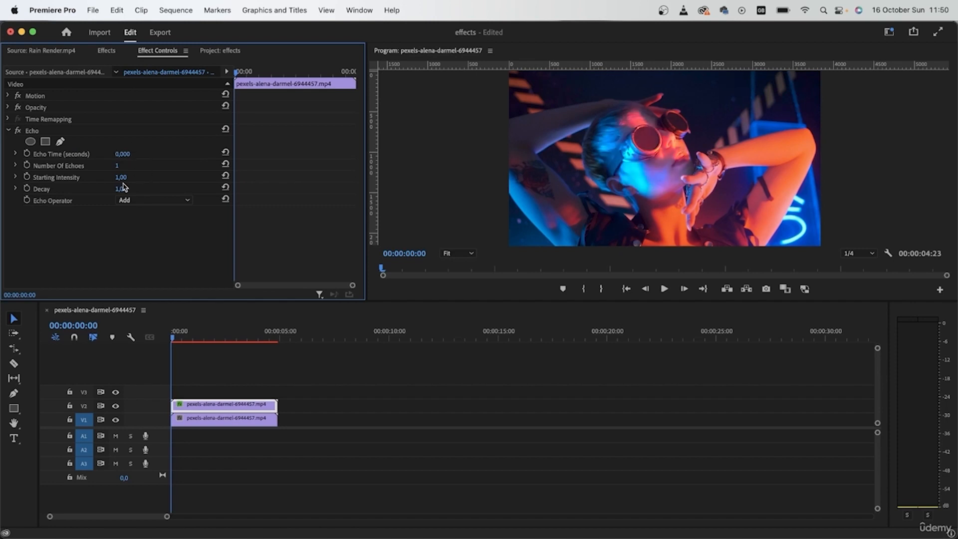
pyautogui.moveTo(121, 177)
pyautogui.mouseDown()
pyautogui.moveTo(80, 177)
pyautogui.moveTo(131, 177)
pyautogui.mouseUp()
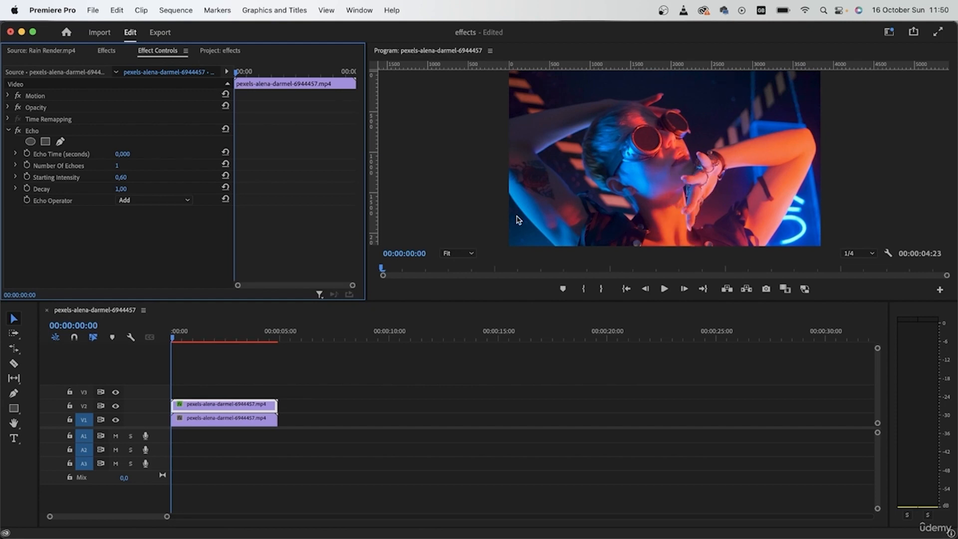
# - Enable keyframing for Echo Time and Number Of Echoes and shift both starting keyframes to 00:00:00:15
pyautogui.click(27, 154)
pyautogui.click(27, 165)
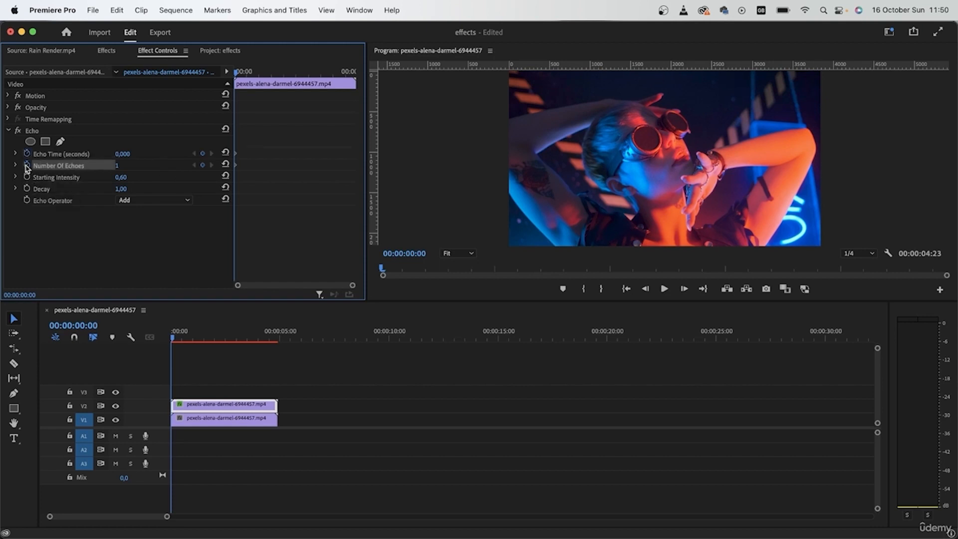
pyautogui.moveTo(241, 73); pyautogui.dragTo(249, 72)
pyautogui.moveTo(268, 143); pyautogui.dragTo(247, 170)
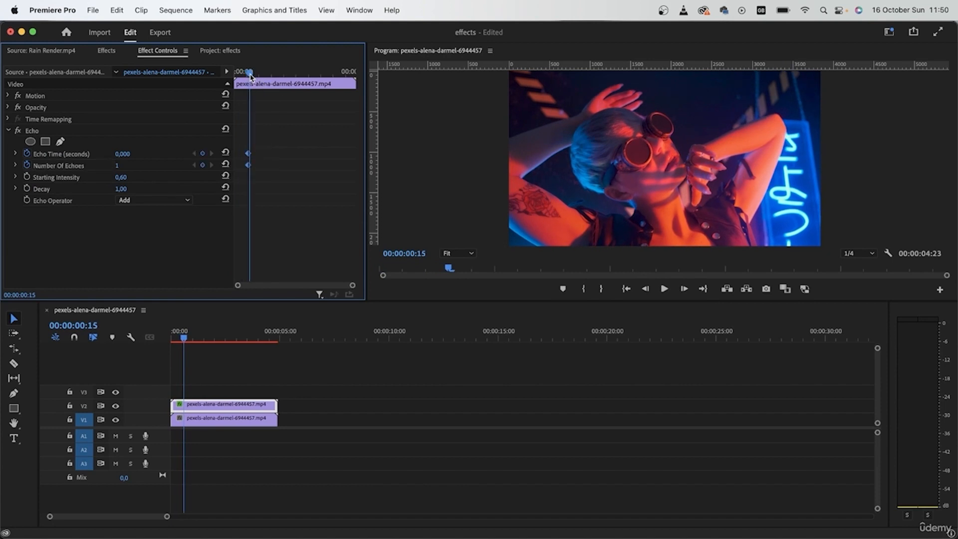
# - At 00:00:01:02, set Echo Time to 0,200 seconds and Number Of Echoes to 2
pyautogui.moveTo(251, 76); pyautogui.dragTo(262, 82)
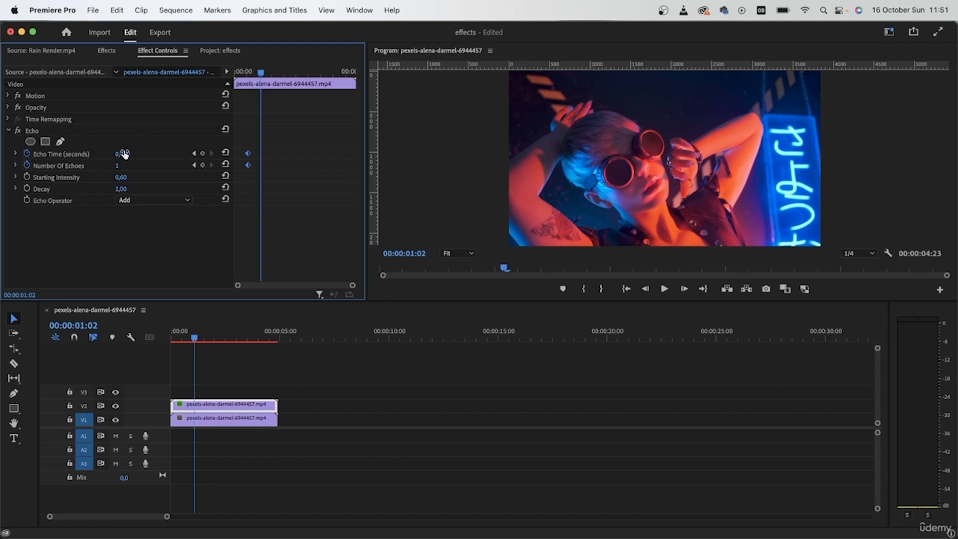
pyautogui.moveTo(124, 153)
pyautogui.mouseDown()
pyautogui.moveTo(144, 154)
pyautogui.moveTo(131, 154)
pyautogui.mouseUp()
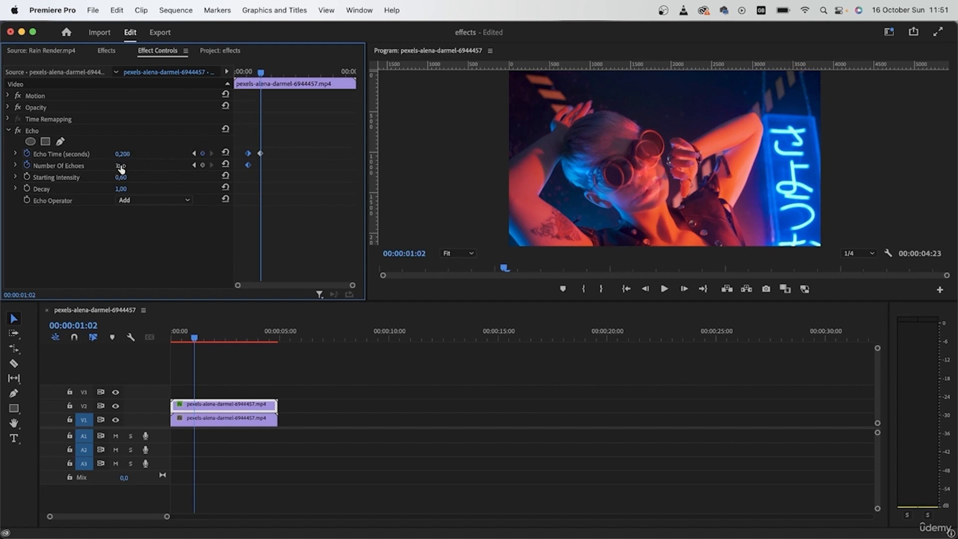
pyautogui.moveTo(117, 165); pyautogui.dragTo(119, 165)
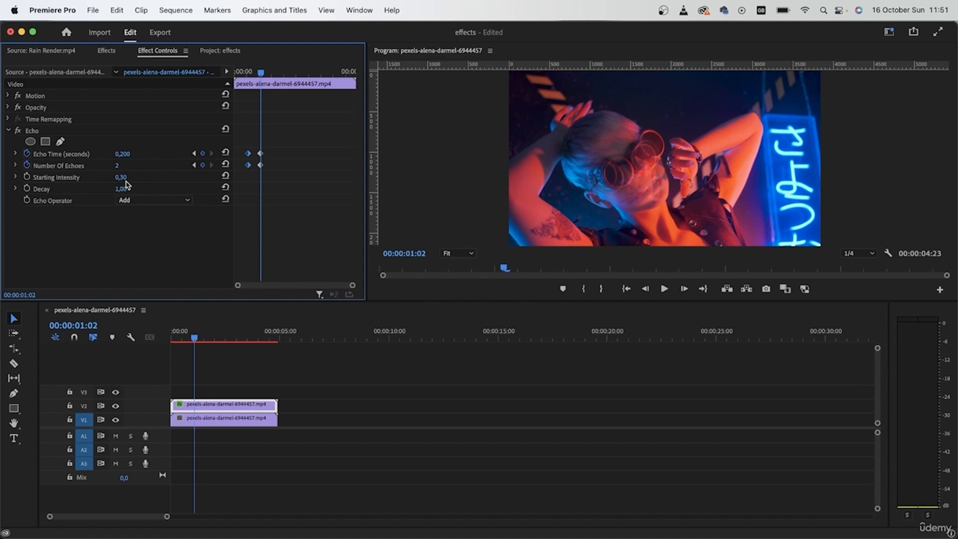
# - Keyframe Starting Intensity at 0,30 at 00:00:01:02 and at 0,60 at 00:00:00:15
pyautogui.click(27, 177)
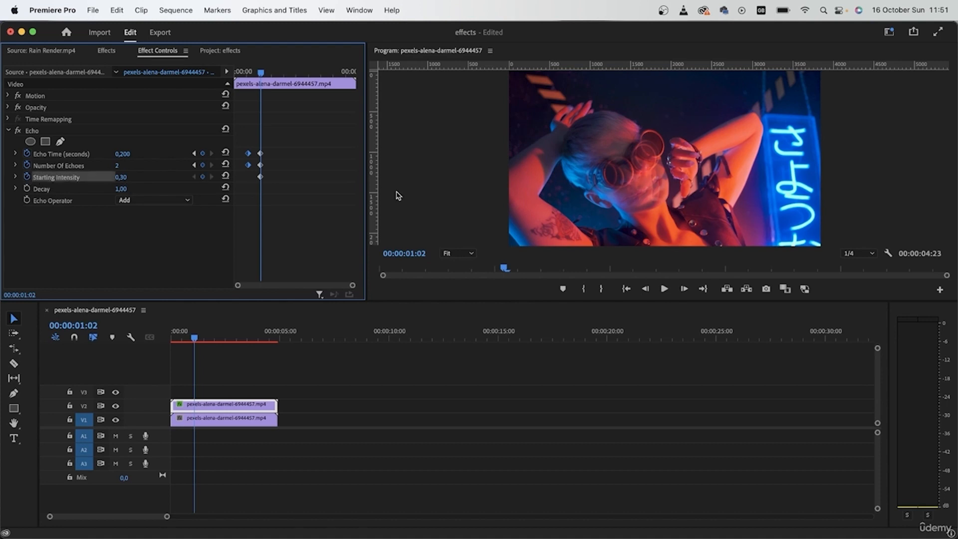
pyautogui.click(193, 165)
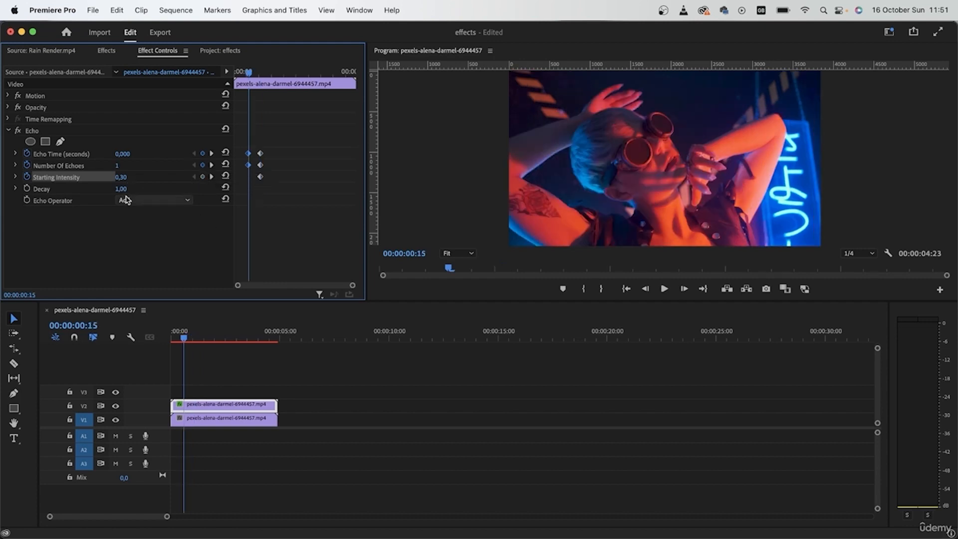
pyautogui.moveTo(122, 178); pyautogui.dragTo(142, 178)
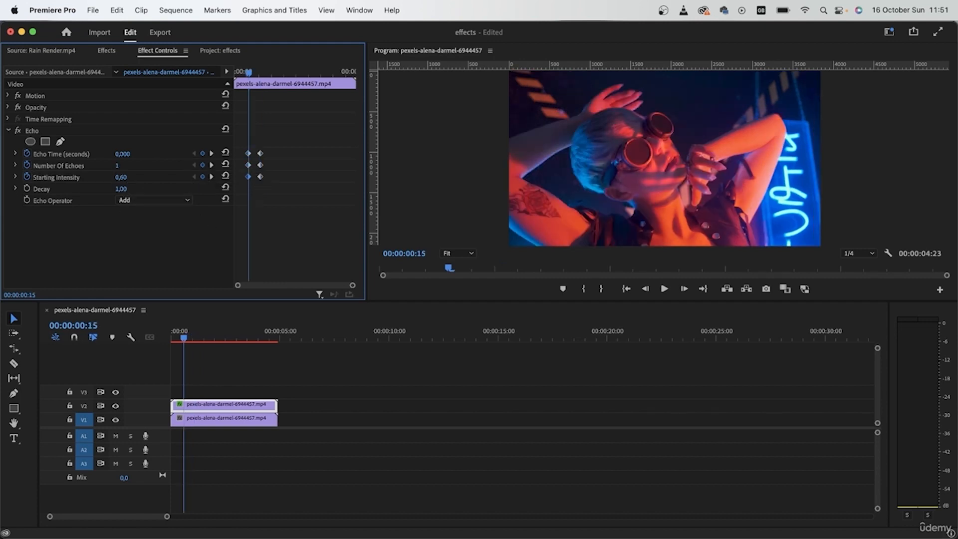
# - At 00:00:01:07, keyframe Echo Time at 0,400 seconds, Number Of Echoes at 1 and Starting Intensity at 0,30
pyautogui.moveTo(257, 76)
pyautogui.mouseDown()
pyautogui.moveTo(278, 76)
pyautogui.moveTo(271, 76)
pyautogui.mouseUp()
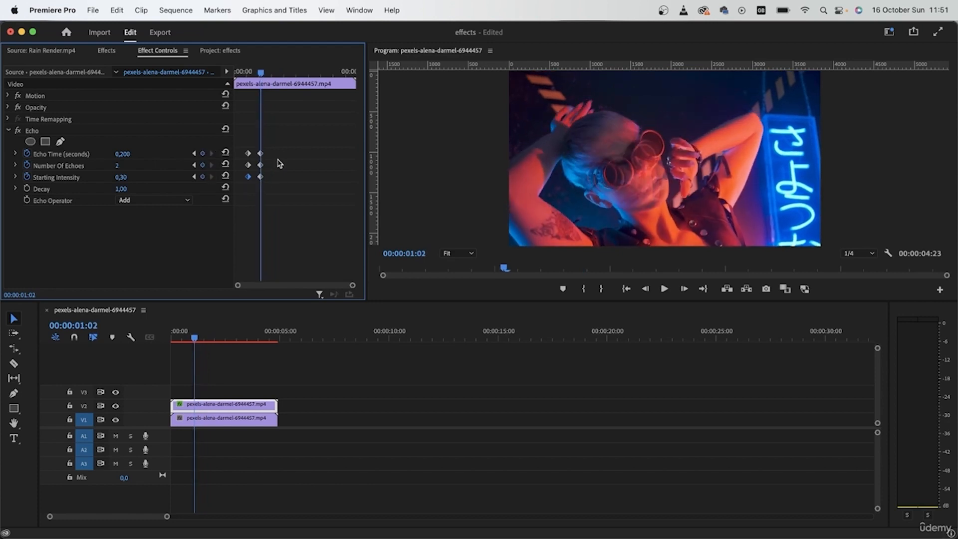
pyautogui.press('space')
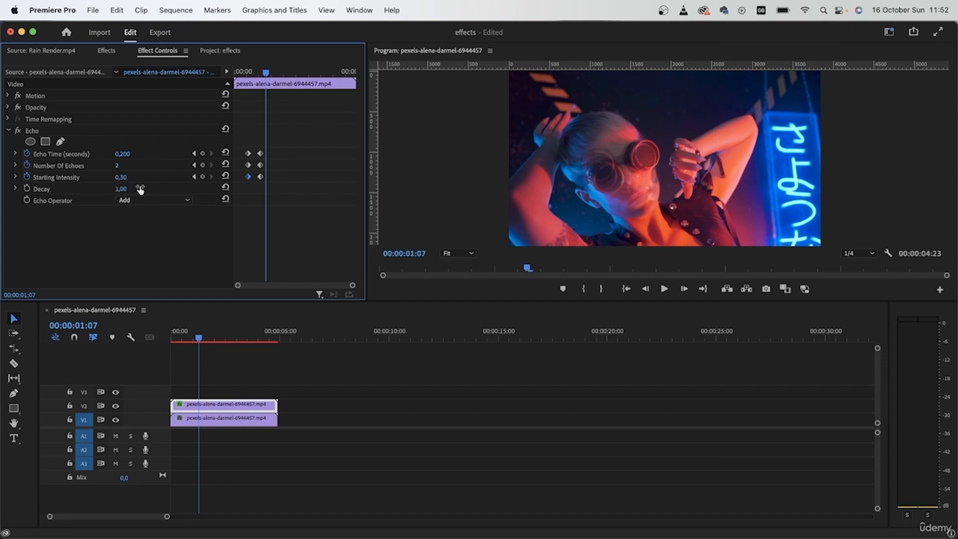
pyautogui.click(123, 154)
pyautogui.write('0')
pyautogui.press('Return')
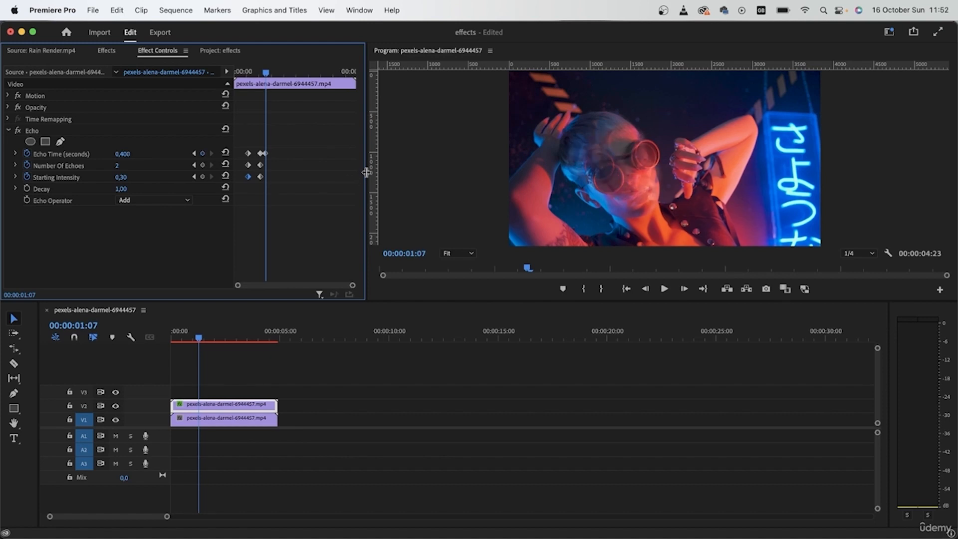
pyautogui.click(131, 165)
pyautogui.press('Return')
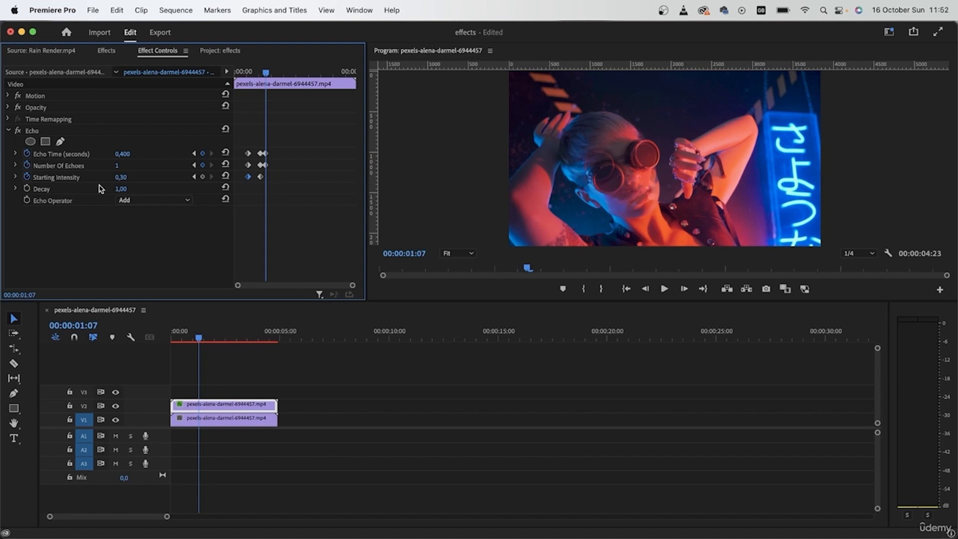
pyautogui.click(203, 176)
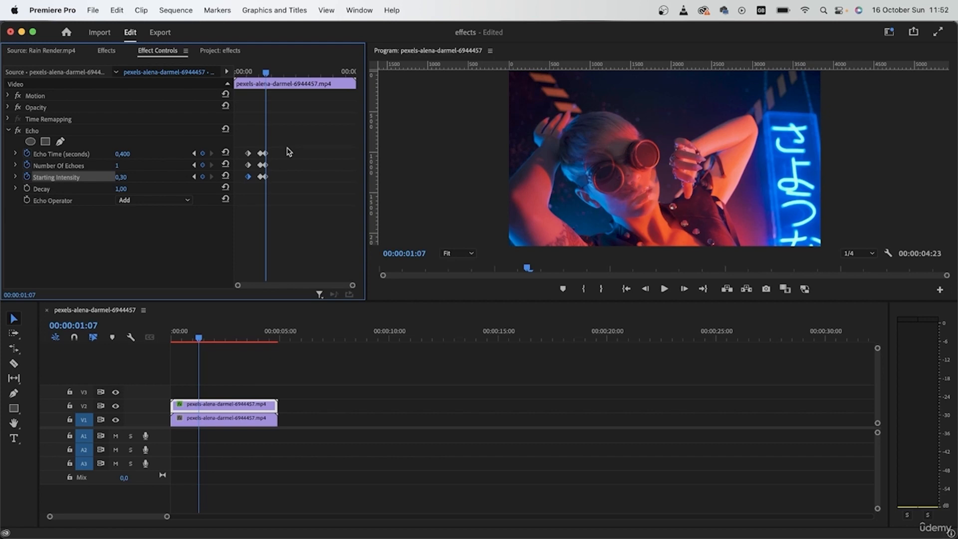
# - At 00:00:01:10, reset Echo Time, Number Of Echoes and Starting Intensity to their defaults
pyautogui.press('Right')
pyautogui.press('Right')
pyautogui.press('Right')
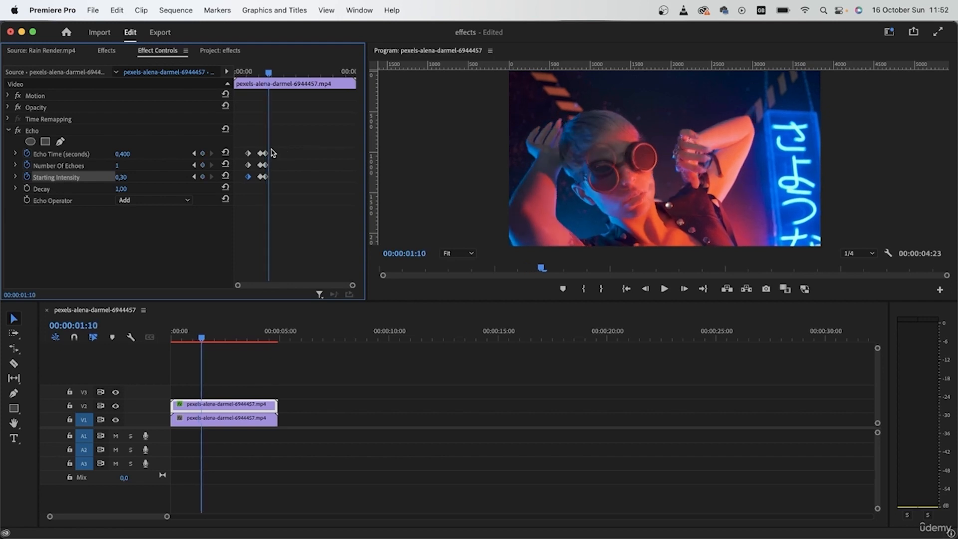
pyautogui.click(226, 153)
pyautogui.click(225, 165)
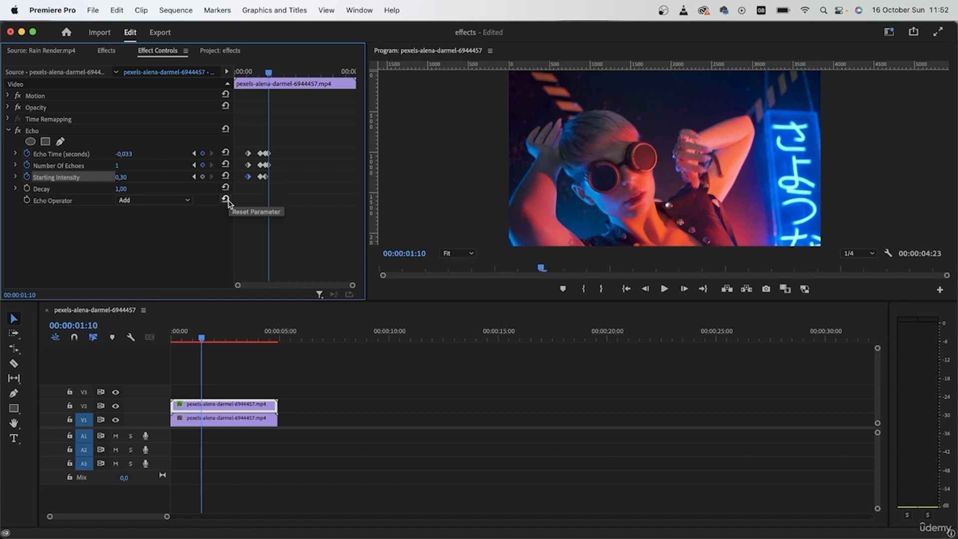
pyautogui.click(226, 176)
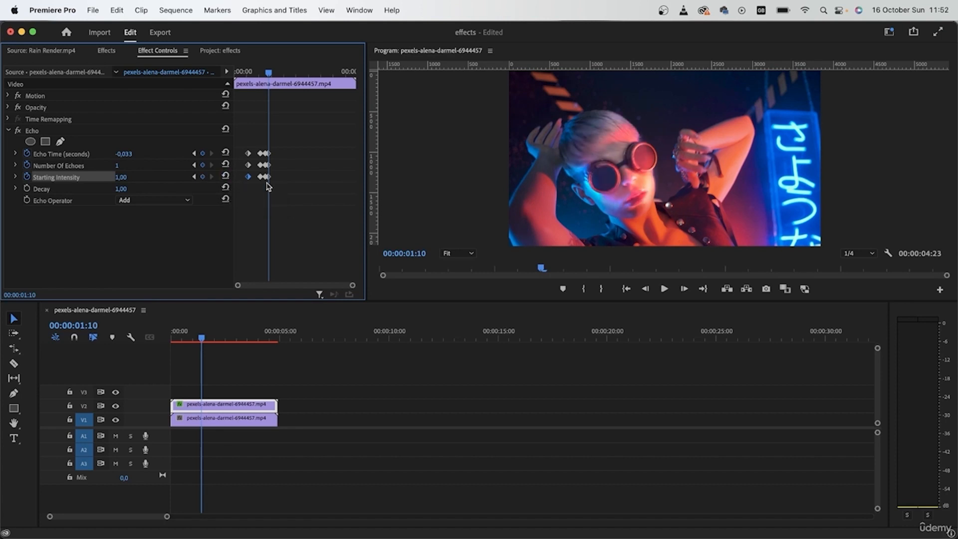
# - At 00:00:01:10, undo the Starting Intensity reset and keyframe it at 0,30 instead, and set Echo Time to 0 seconds
pyautogui.click(266, 179)
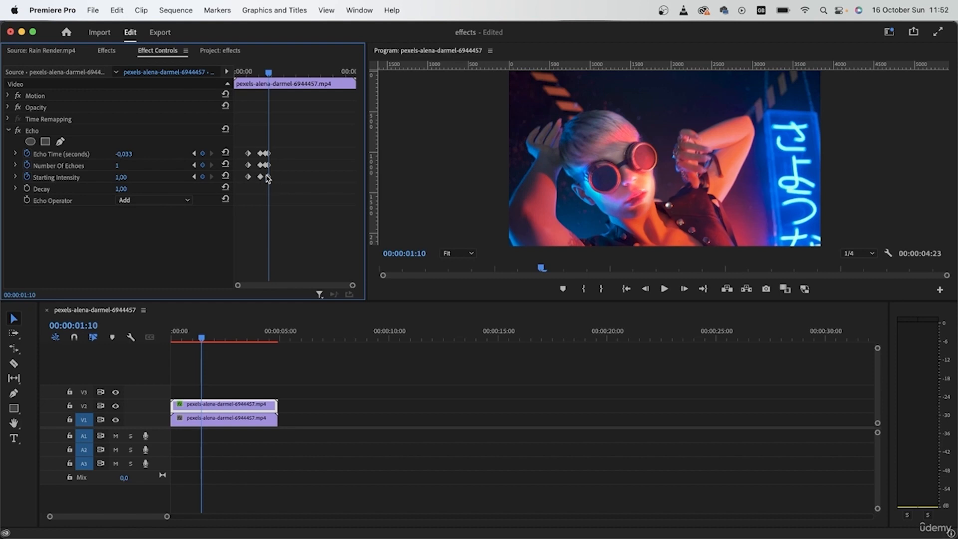
pyautogui.press('super+z')
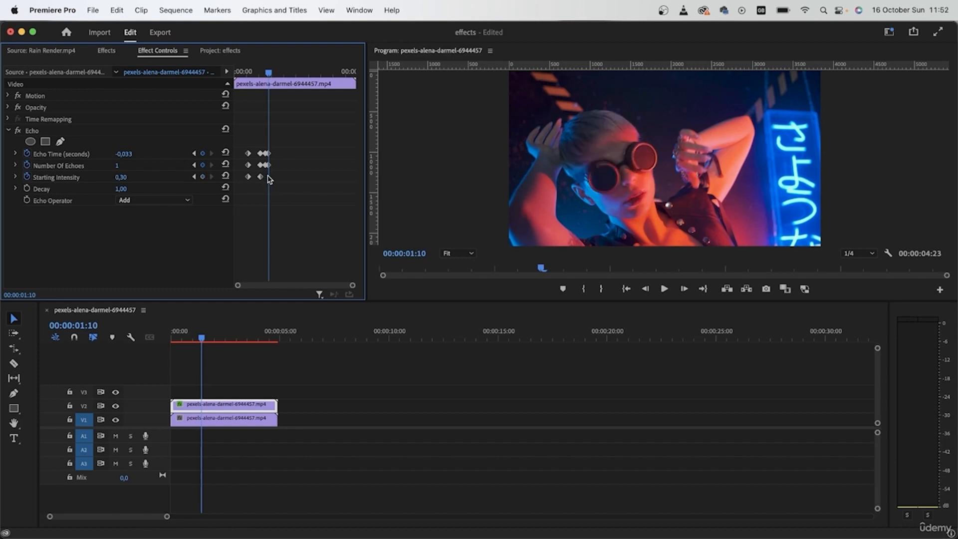
pyautogui.click(203, 177)
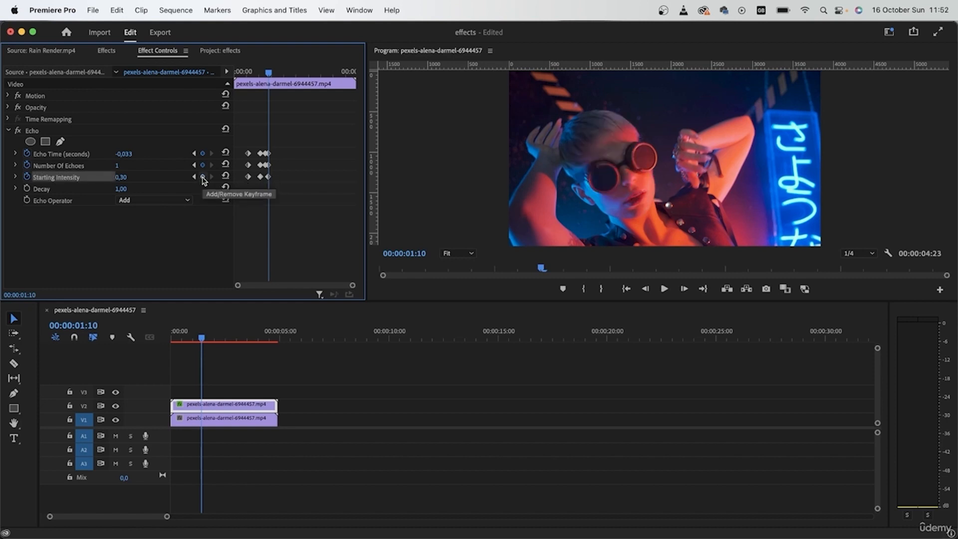
pyautogui.click(267, 154)
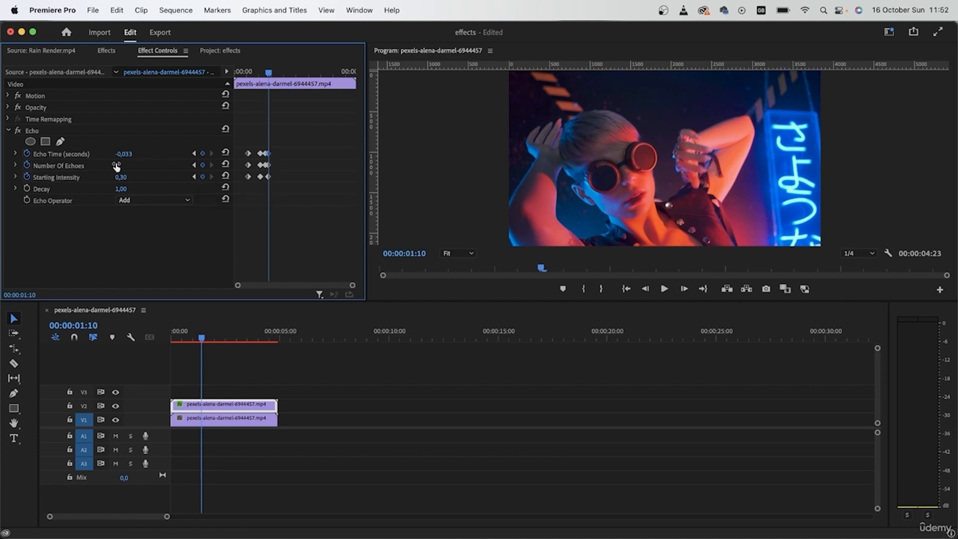
pyautogui.click(130, 153)
pyautogui.write('0')
pyautogui.press('Return')
# - Add keyframes that hold the current Echo Time, Number Of Echoes and Starting Intensity at 00:00:02:03
pyautogui.moveTo(270, 74); pyautogui.dragTo(289, 83)
pyautogui.click(203, 153)
pyautogui.click(202, 164)
pyautogui.click(202, 176)
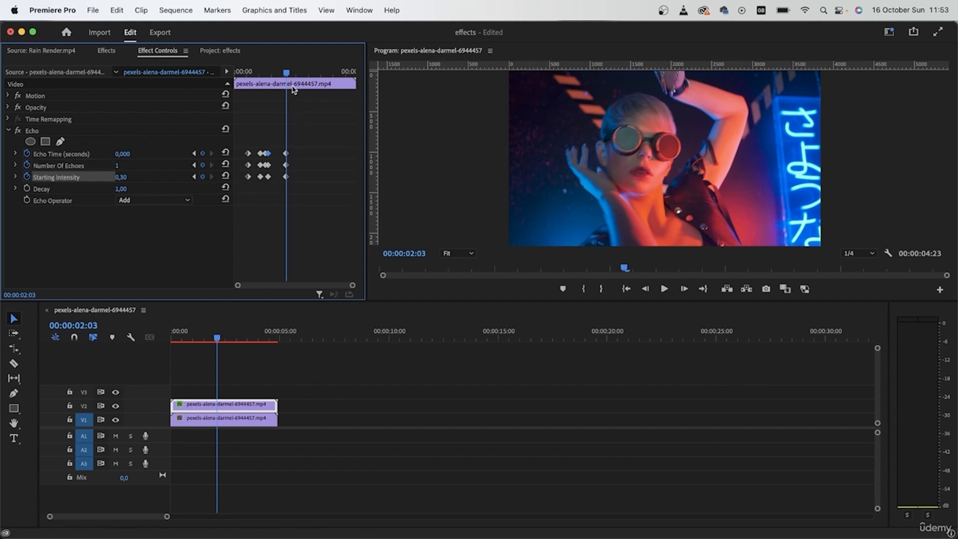
pyautogui.moveTo(288, 75)
pyautogui.mouseDown()
pyautogui.moveTo(273, 79)
pyautogui.moveTo(289, 82)
pyautogui.mouseUp()
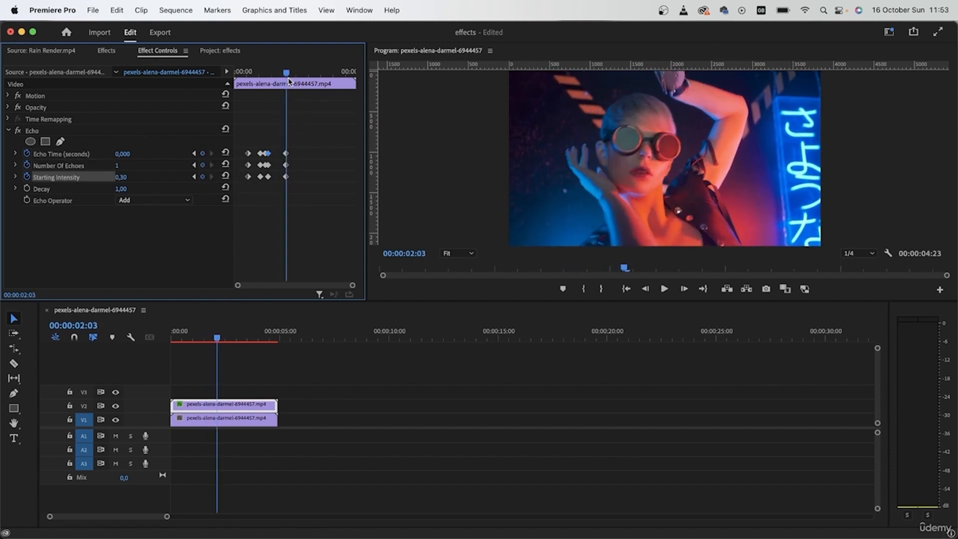
pyautogui.click(193, 153)
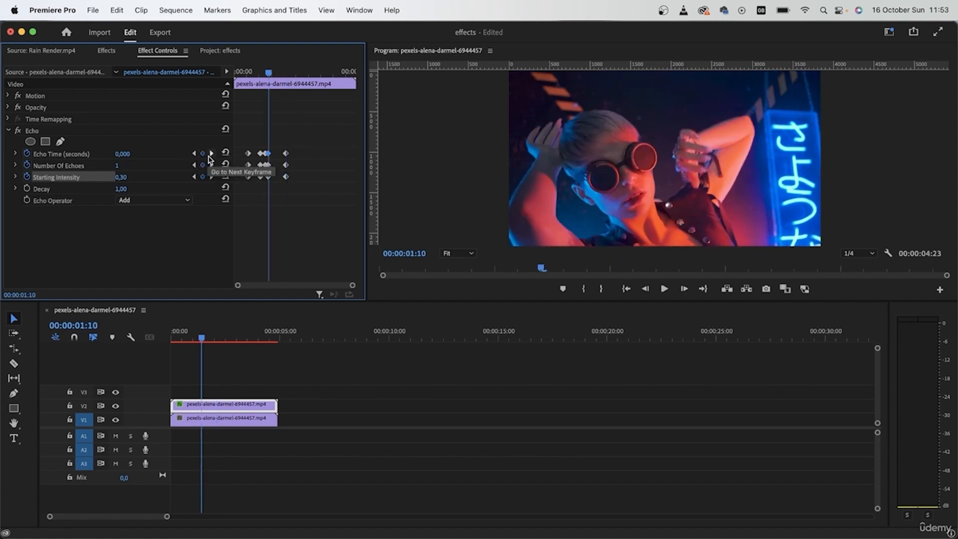
pyautogui.click(209, 155)
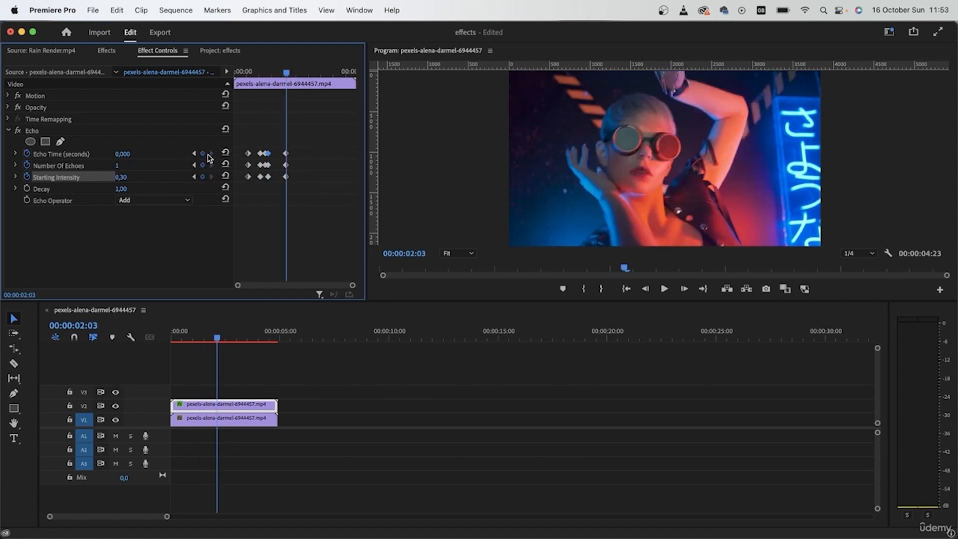
# - At 00:00:02:08, set Echo Time to 0,400 seconds and Number Of Echoes to 3, and lower Decay to 0,60
pyautogui.press('Right')
pyautogui.press('Right')
pyautogui.press('Right')
pyautogui.press('Right')
pyautogui.press('Right')
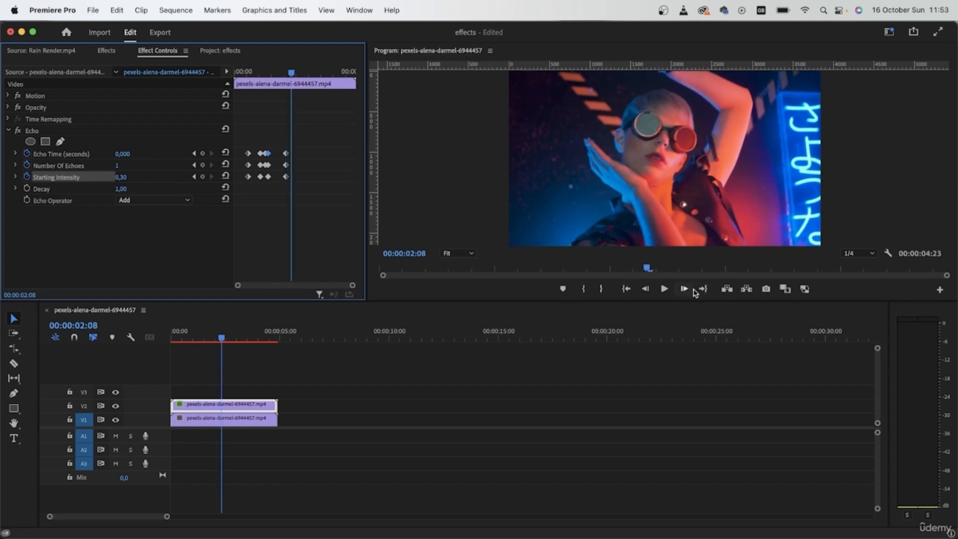
pyautogui.click(131, 152)
pyautogui.write('0.400')
pyautogui.press('Tab')
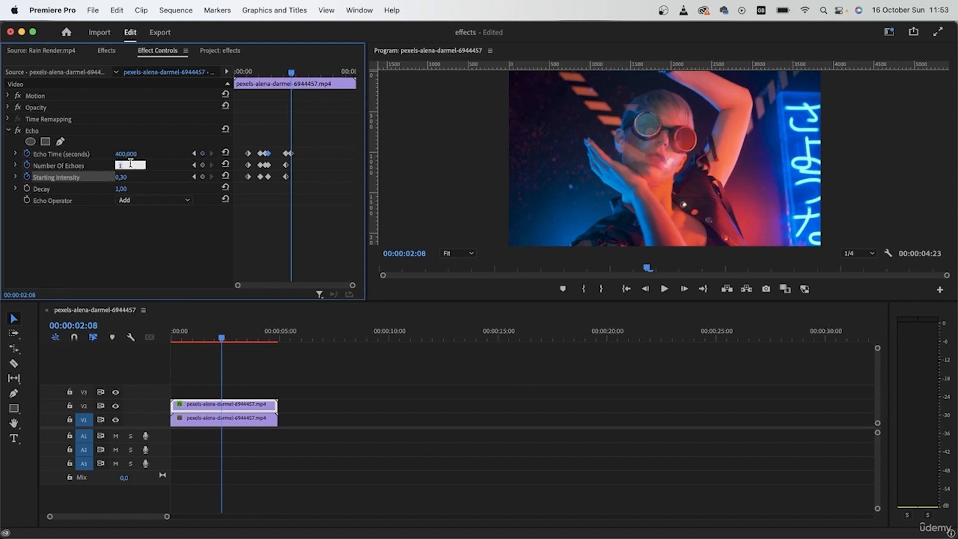
pyautogui.press('Return')
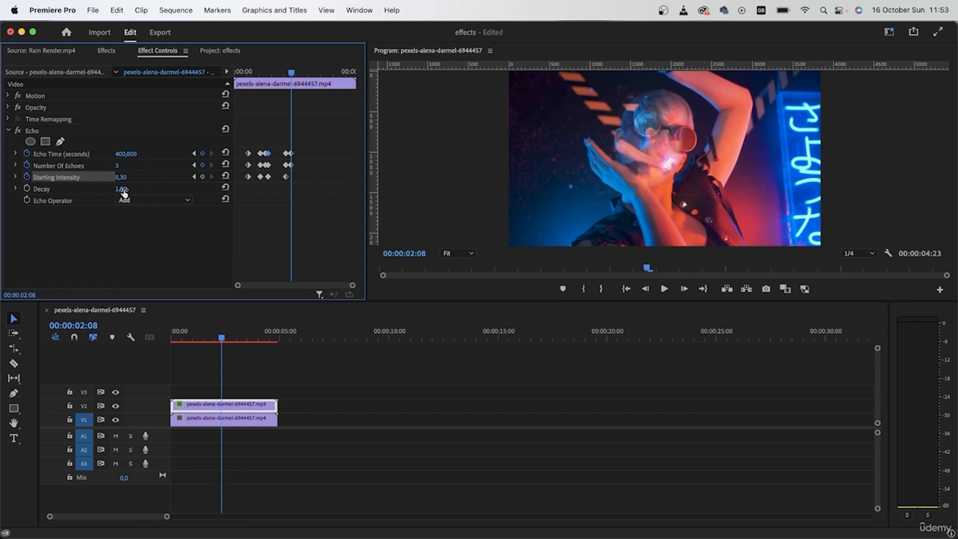
pyautogui.moveTo(121, 189)
pyautogui.mouseDown()
pyautogui.moveTo(111, 189)
pyautogui.moveTo(126, 189)
pyautogui.mouseUp()
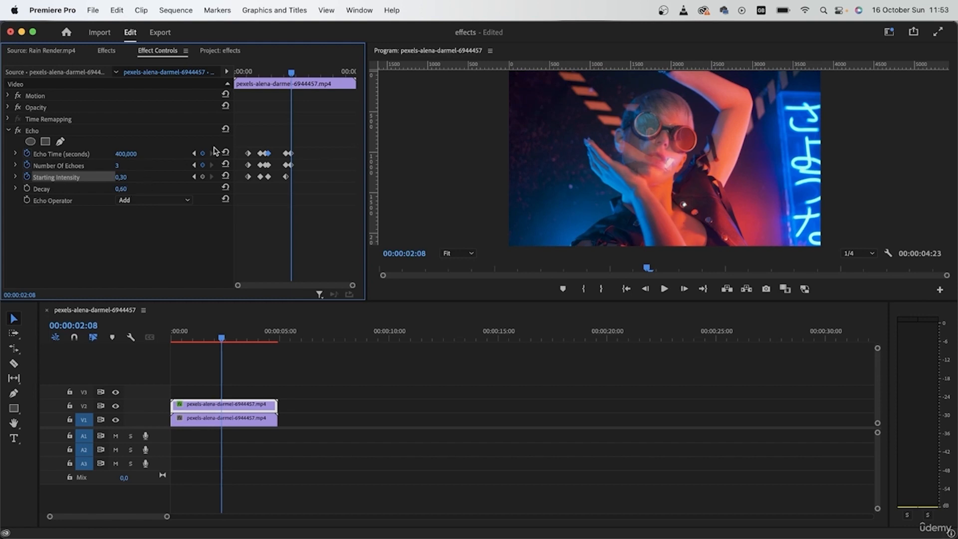
pyautogui.click(291, 155)
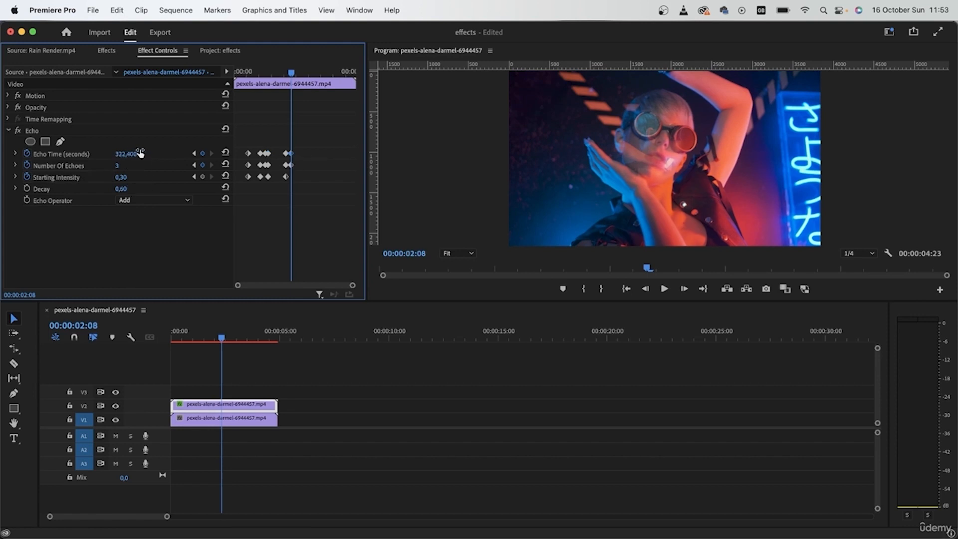
pyautogui.write('0,40')
pyautogui.press('Return')
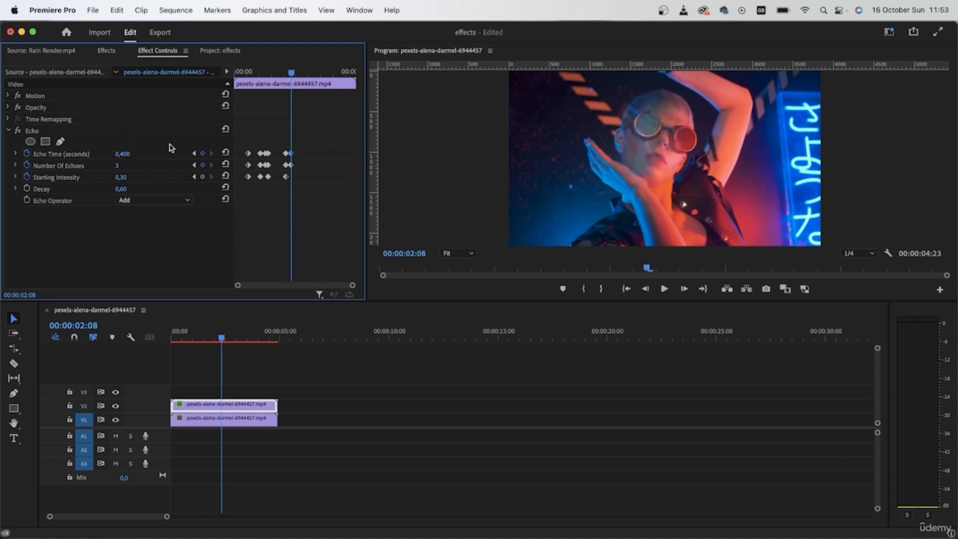
# - At 00:00:02:08, change Echo Time to 0,200 seconds and Number Of Echoes to 7, and keyframe Starting Intensity at 0,30
pyautogui.moveTo(125, 155)
pyautogui.mouseDown()
pyautogui.moveTo(136, 155)
pyautogui.moveTo(115, 155)
pyautogui.moveTo(137, 155)
pyautogui.moveTo(122, 154)
pyautogui.mouseUp()
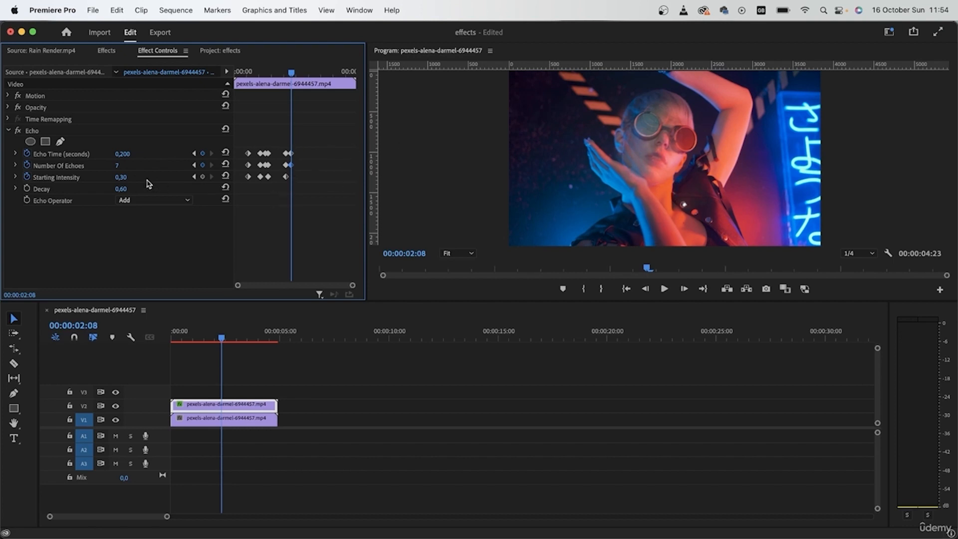
pyautogui.click(203, 178)
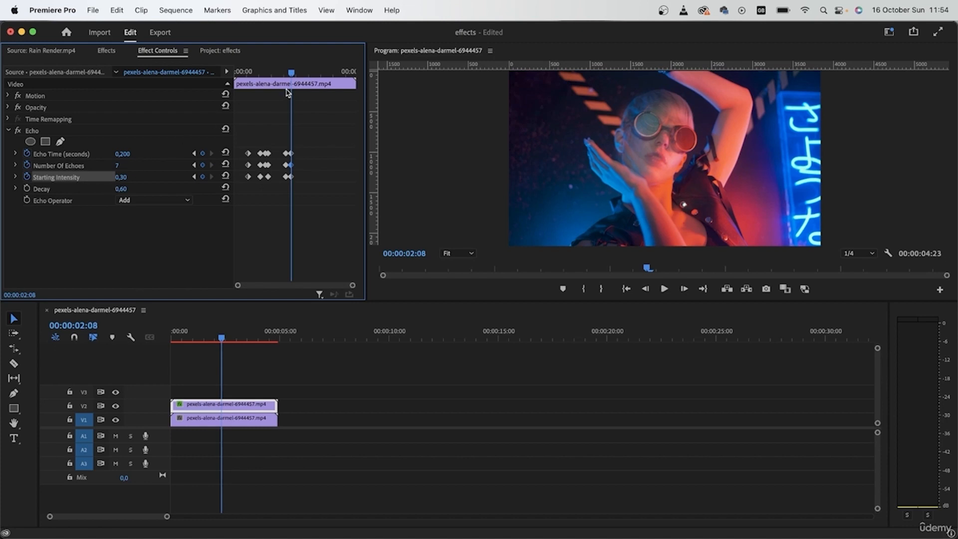
# - At 00:00:02:20, keyframe Echo Time at 0,800 seconds, Number Of Echoes at 3 and Starting Intensity at 0,30
pyautogui.moveTo(293, 79); pyautogui.dragTo(303, 81)
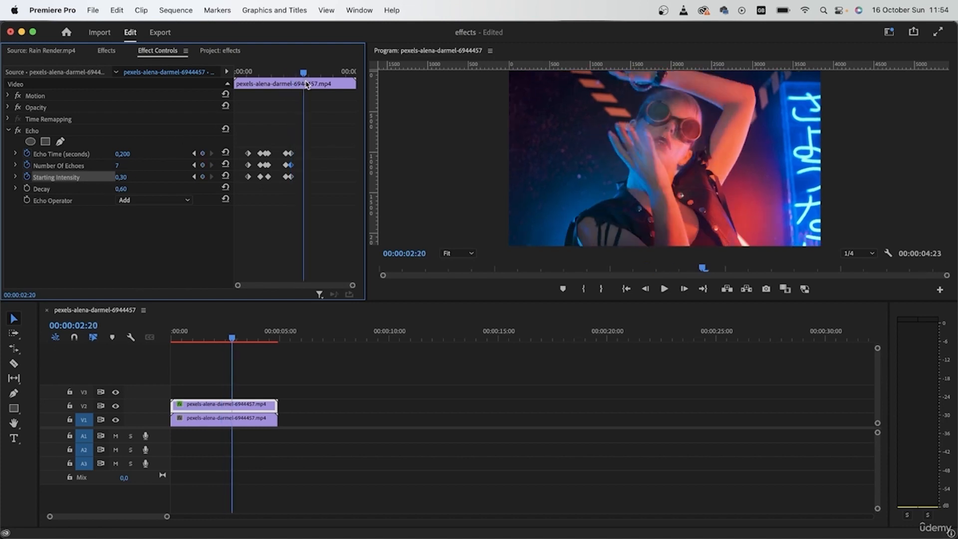
pyautogui.moveTo(124, 153); pyautogui.dragTo(128, 154)
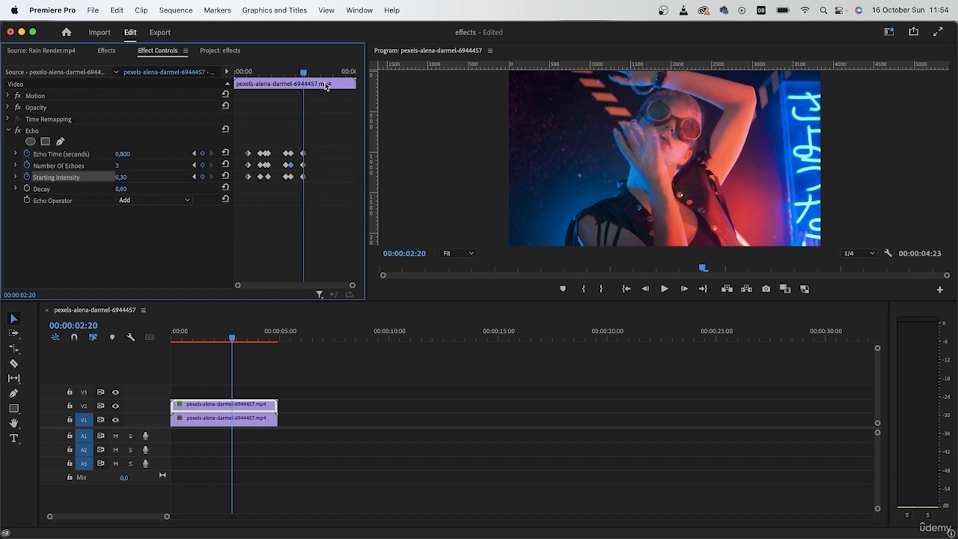
# - At 00:00:03:02, set Echo Time to 0 seconds and Number Of Echoes to 1
pyautogui.moveTo(303, 75); pyautogui.dragTo(310, 78)
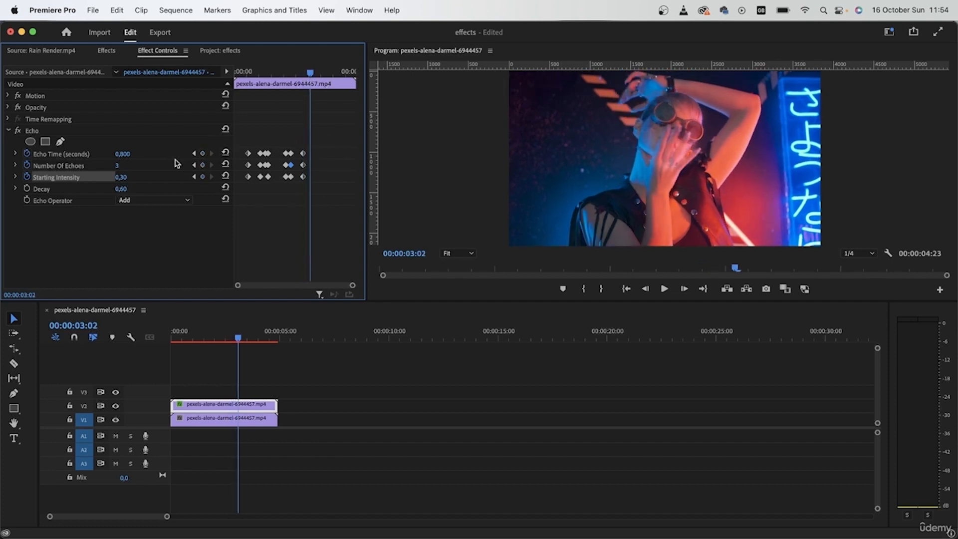
pyautogui.click(124, 154)
pyautogui.write('0')
pyautogui.press('Return')
pyautogui.click(131, 165)
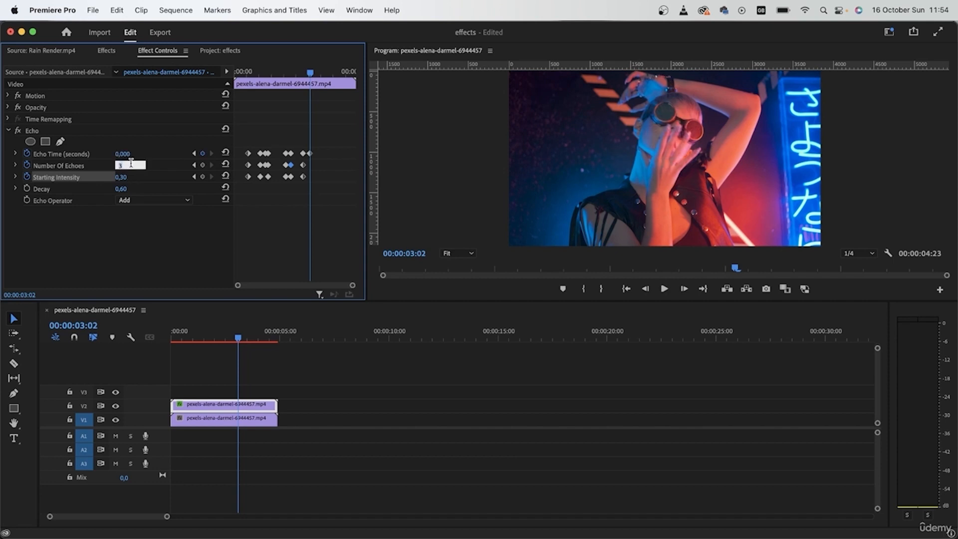
pyautogui.write('1')
pyautogui.press('Return')
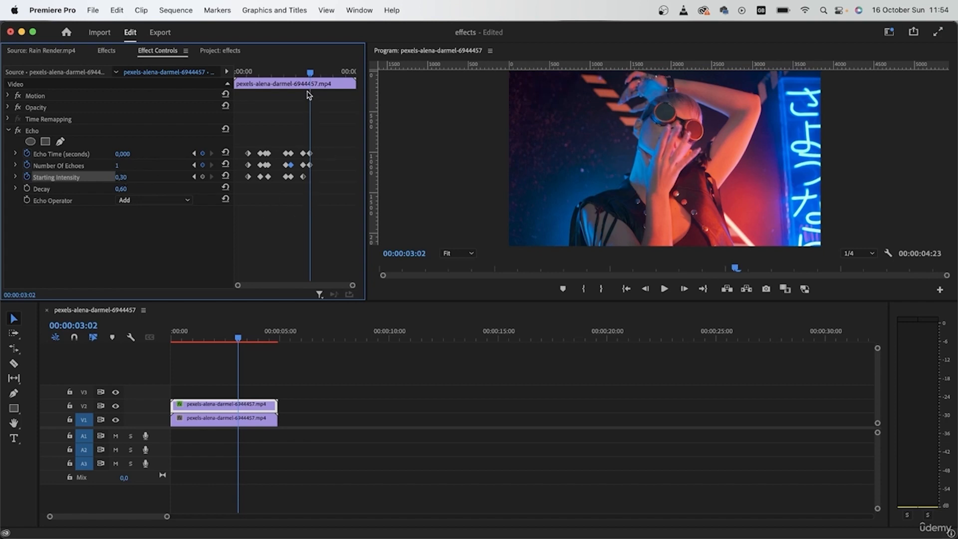
# - Copy the Echo effect's existing keyframes and paste them into the remaining part of the clip
pyautogui.press('Home')
pyautogui.moveTo(328, 207); pyautogui.dragTo(230, 120)
pyautogui.moveTo(317, 71); pyautogui.dragTo(236, 71)
pyautogui.hotkey('ctrl', 'v')
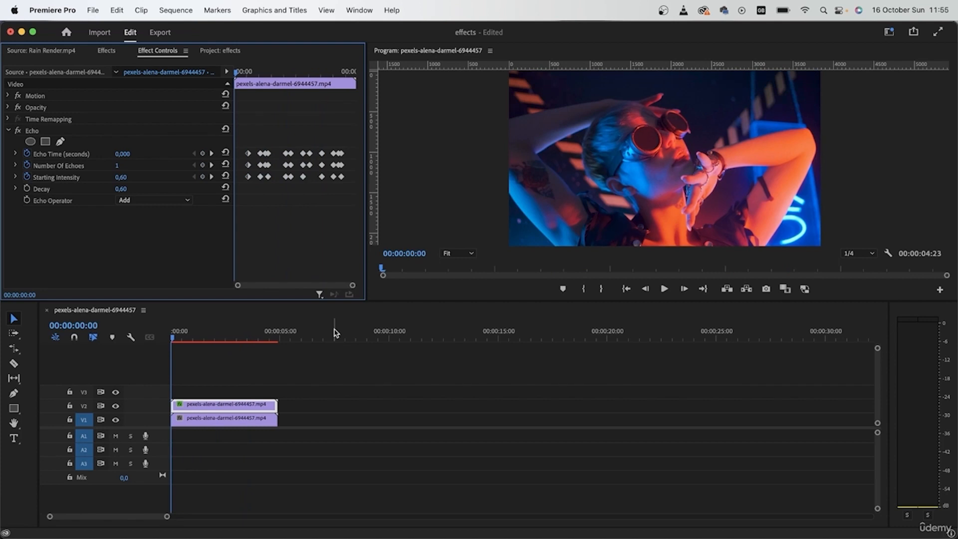
# - Play the sequence from the start to check the keyframed echo animation
pyautogui.press('space')
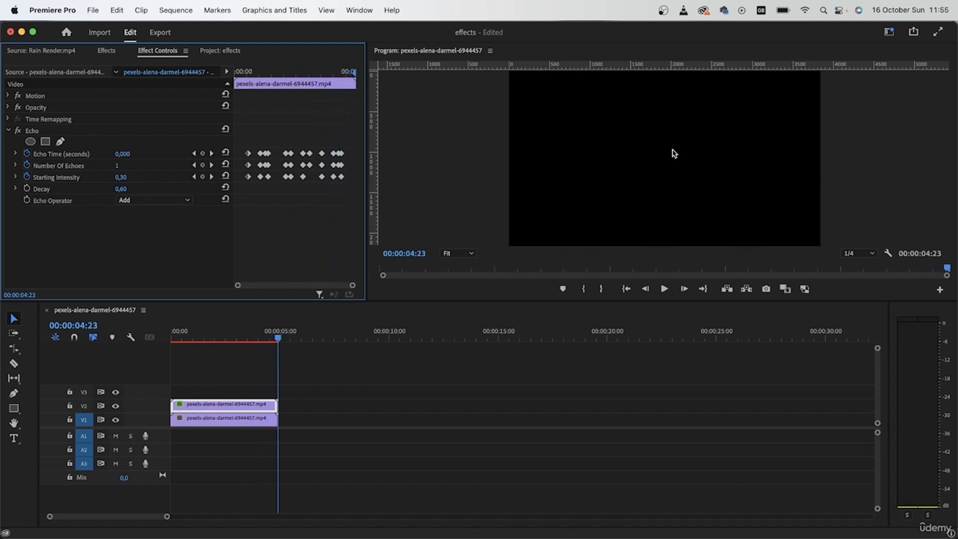
pyautogui.moveTo(275, 338); pyautogui.dragTo(91, 356)
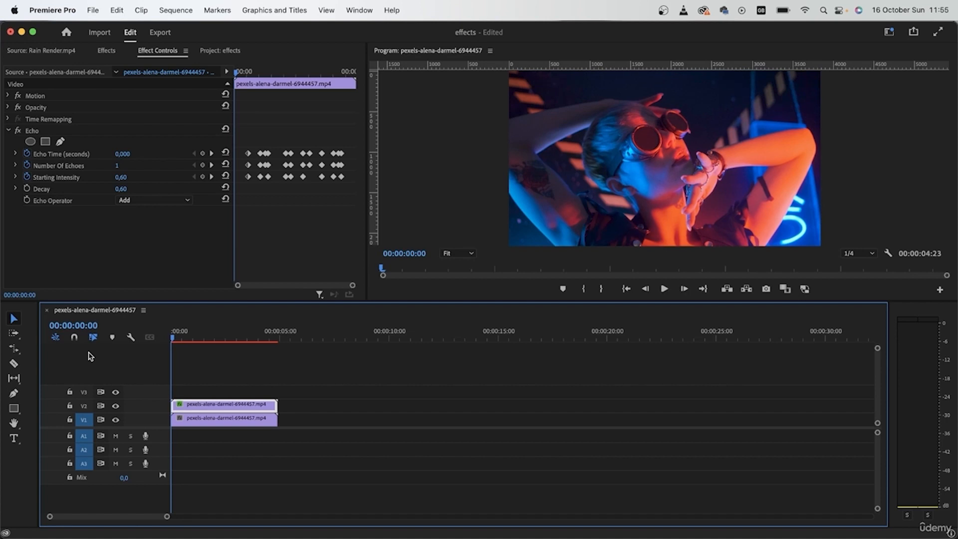
pyautogui.moveTo(173, 339)
pyautogui.mouseDown()
pyautogui.moveTo(248, 349)
pyautogui.moveTo(170, 352)
pyautogui.mouseUp()
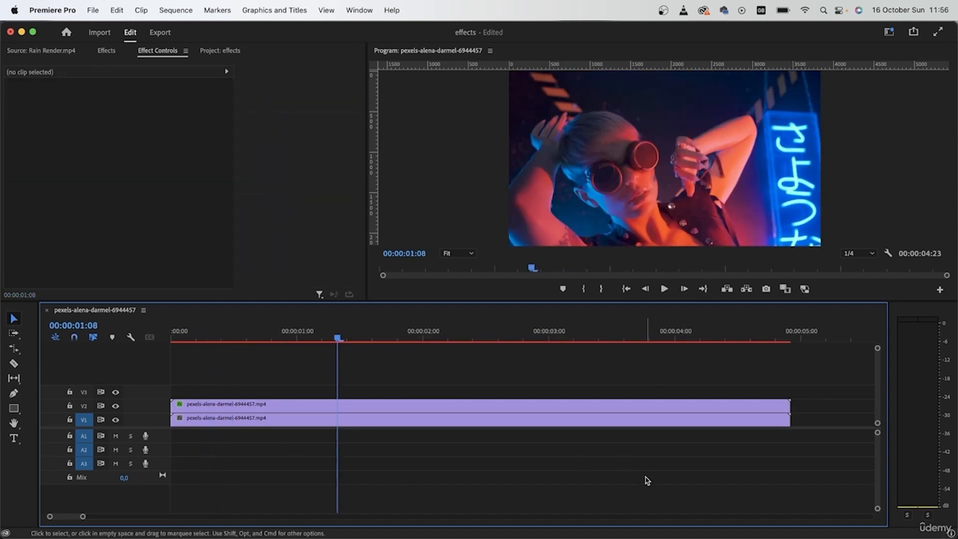
# - Nest the two stacked clips into one sequence named "echo effect"
pyautogui.moveTo(674, 466); pyautogui.dragTo(531, 376)
pyautogui.rightClick(568, 413)
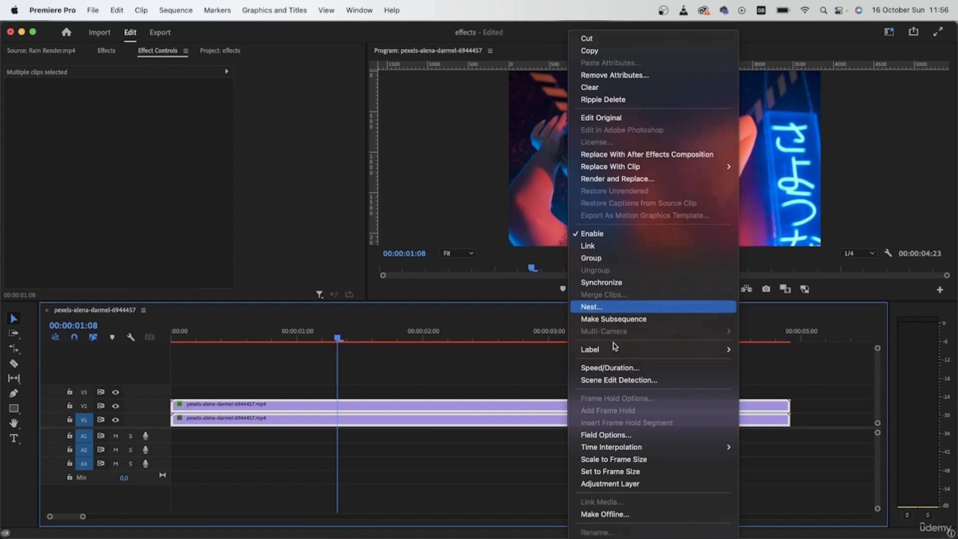
pyautogui.click(622, 308)
pyautogui.write('echo effect')
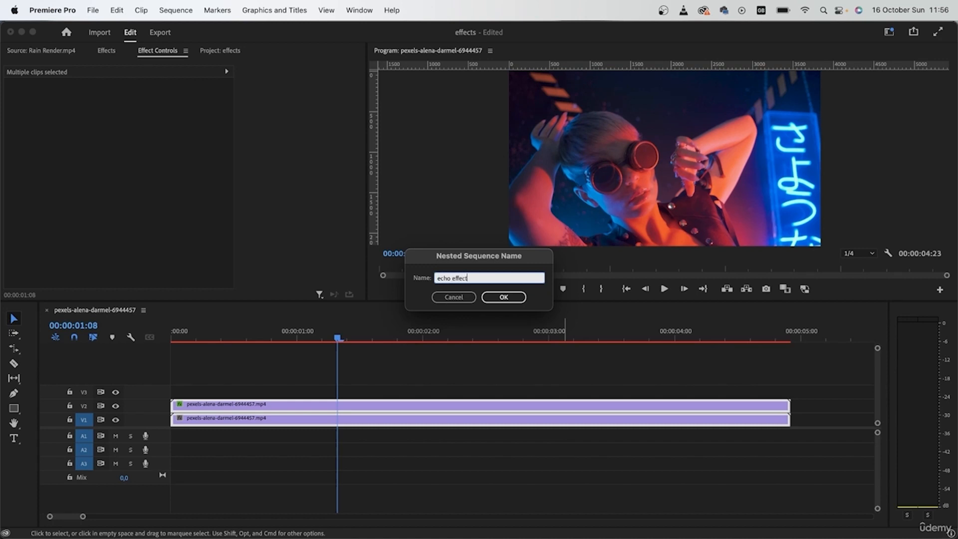
pyautogui.press('Return')
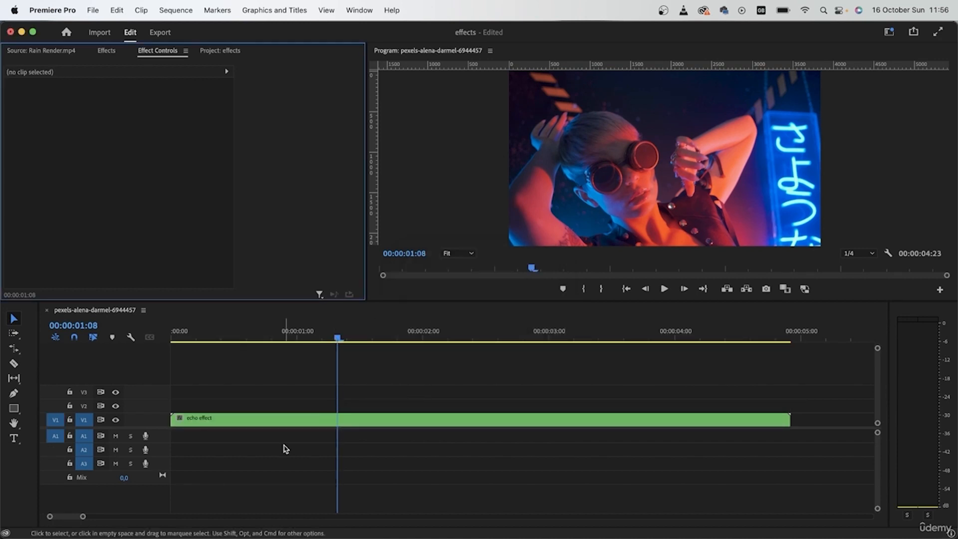
# - Open the nested "echo effect" sequence and add a sequence marker at the top clip's first Echo keyframe, 00:00:00:14
pyautogui.doubleClick(308, 424)
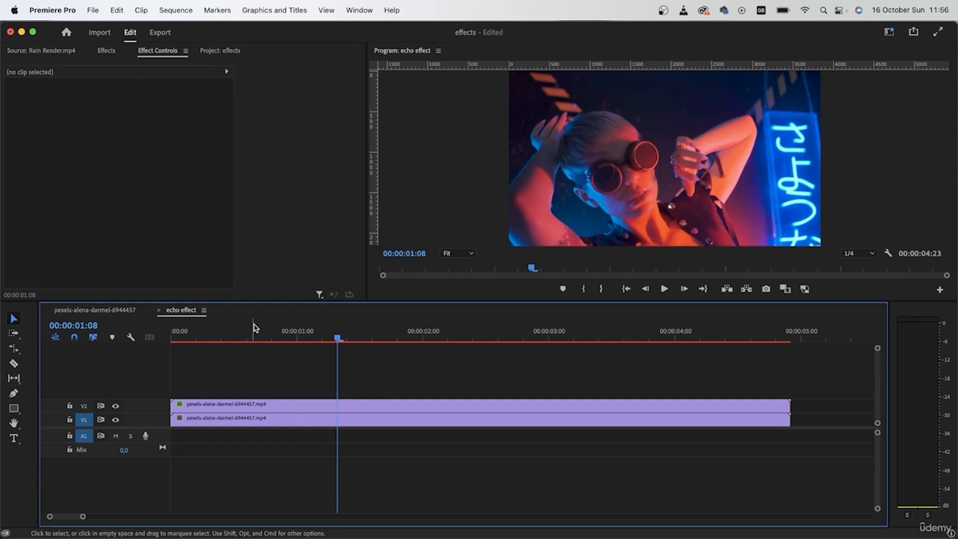
pyautogui.click(259, 405)
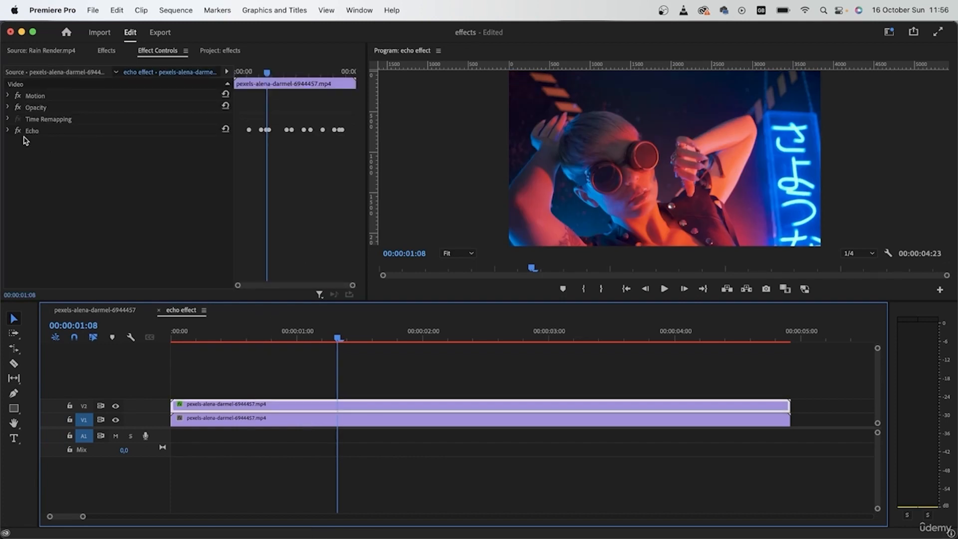
pyautogui.click(9, 130)
pyautogui.moveTo(266, 75); pyautogui.dragTo(248, 75)
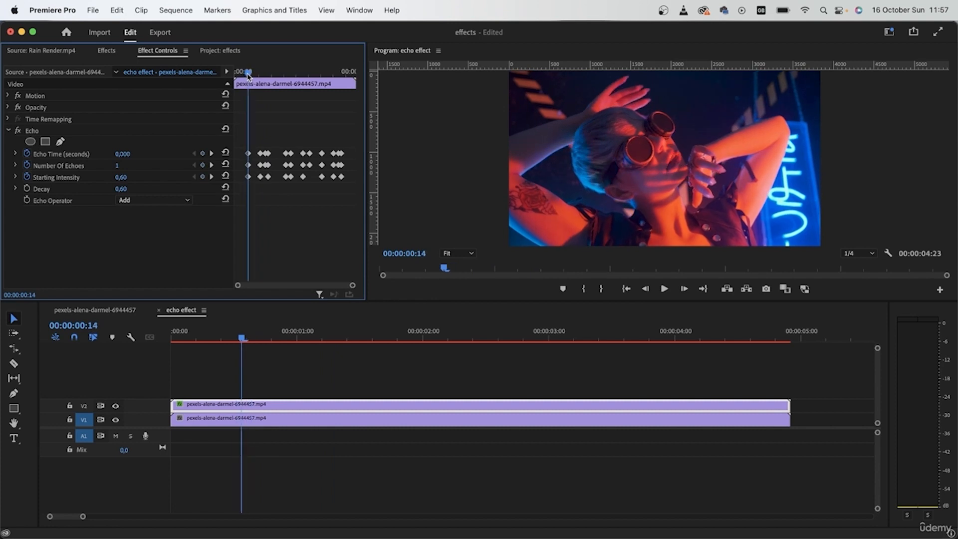
pyautogui.click(315, 363)
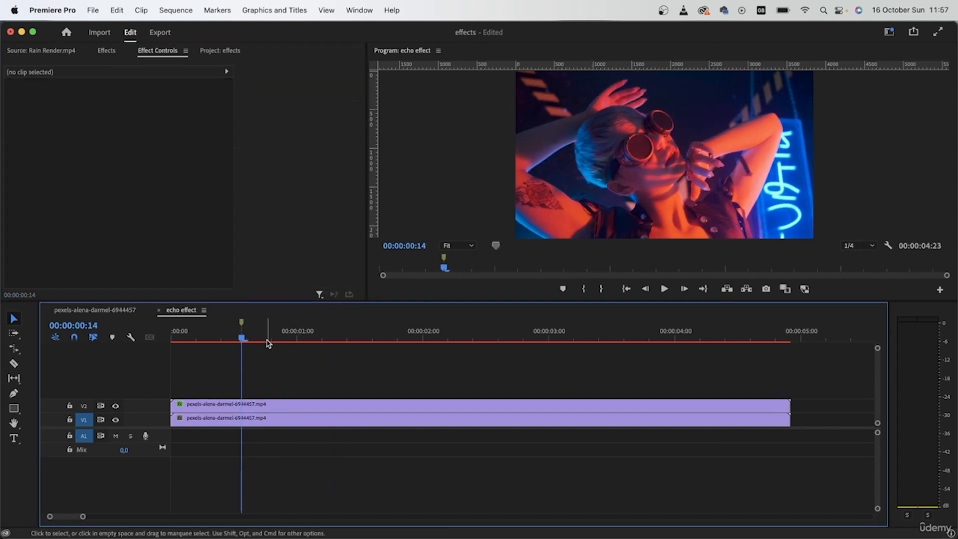
# - Add sequence markers matching the Echo keyframes at 00:00:01:10 and 00:00:02:03
pyautogui.click(258, 405)
pyautogui.moveTo(251, 67); pyautogui.dragTo(273, 86)
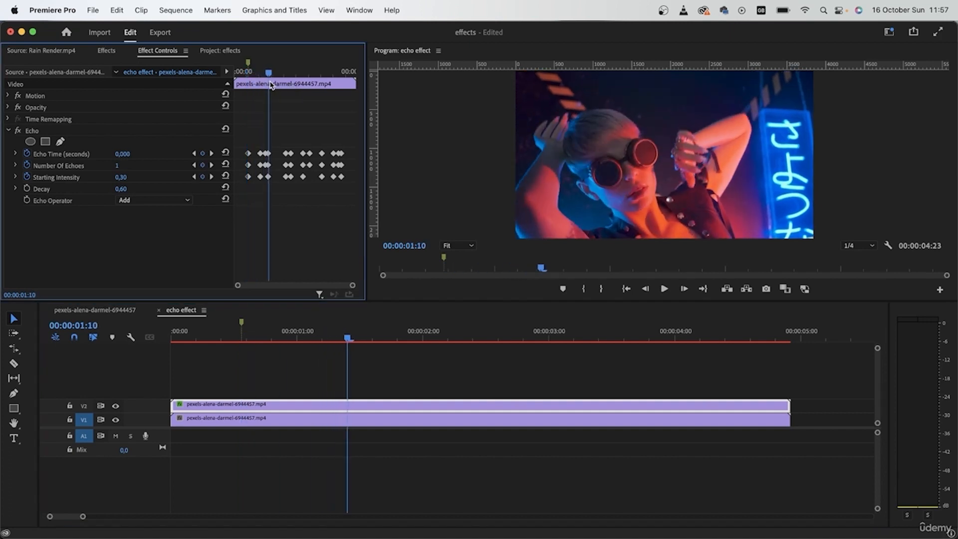
pyautogui.click(429, 371)
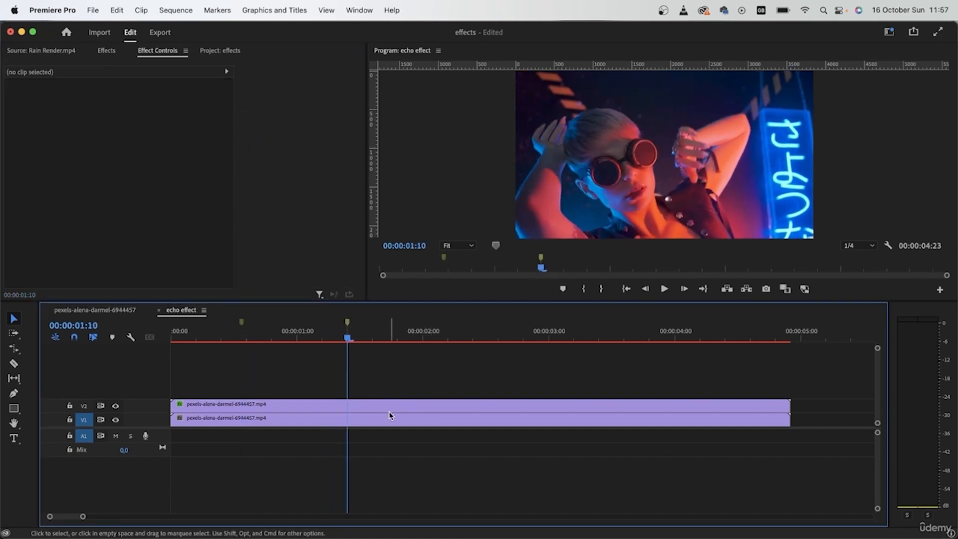
pyautogui.click(389, 410)
pyautogui.press('m')
pyautogui.moveTo(268, 70); pyautogui.dragTo(288, 84)
pyautogui.click(477, 392)
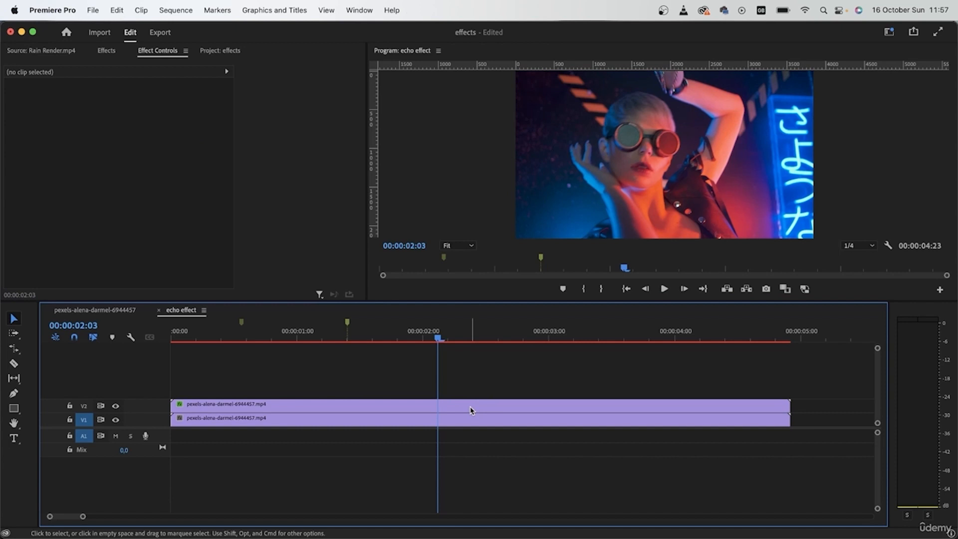
# - Add a sequence marker at the last Echo keyframe, 00:00:04:09
pyautogui.click(395, 405)
pyautogui.moveTo(288, 72); pyautogui.dragTo(344, 108)
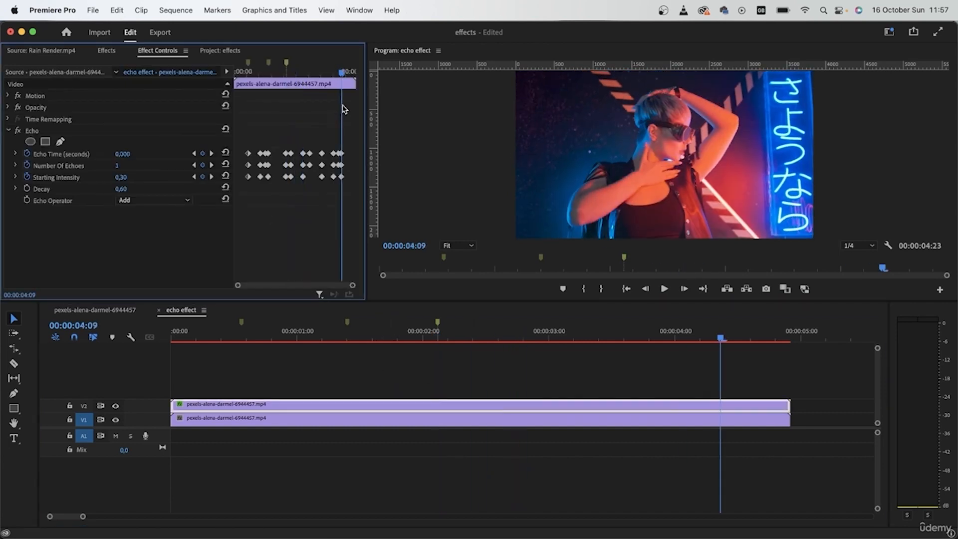
pyautogui.click(558, 388)
pyautogui.press('m')
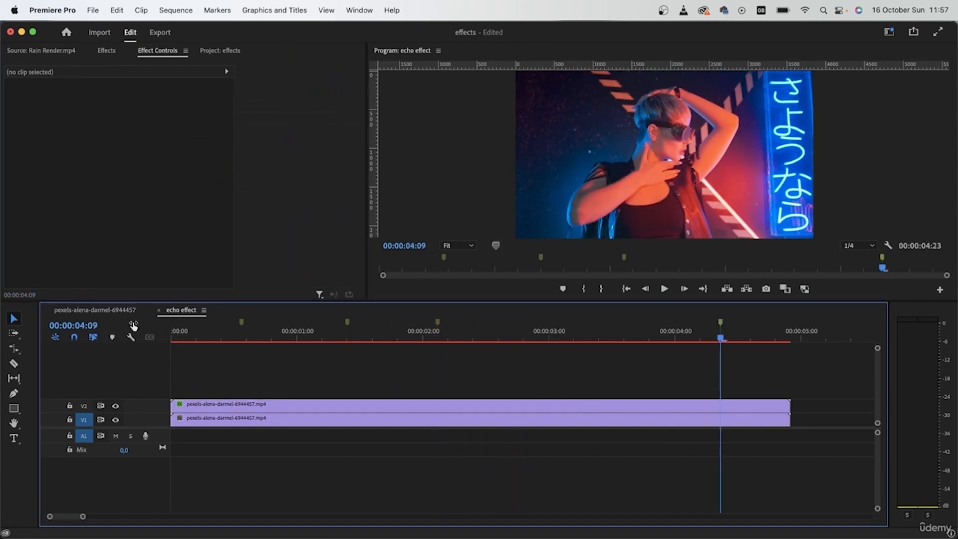
# - In the main sequence, split the nested clip at its four markers and again at about 00:00:03:06
pyautogui.click(100, 311)
pyautogui.click(395, 445)
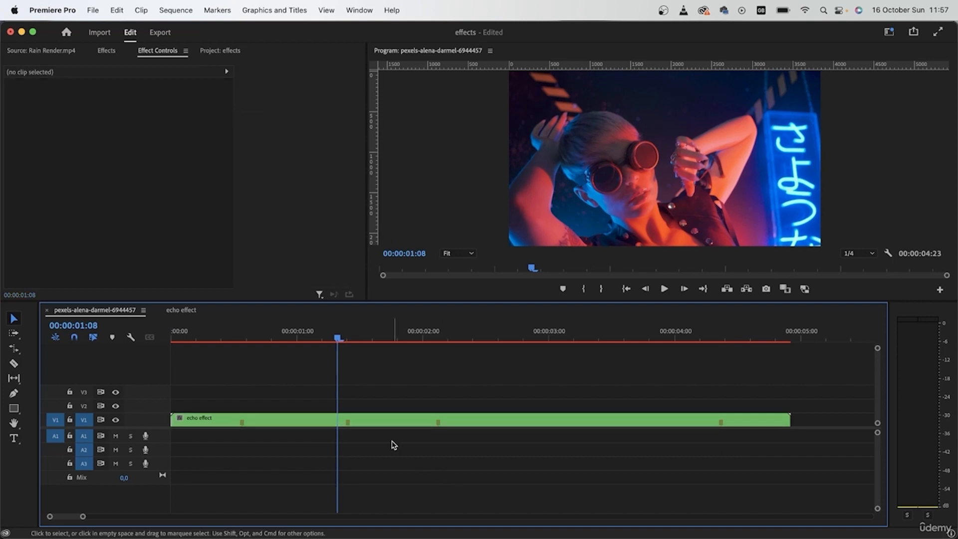
pyautogui.press('c')
pyautogui.click(242, 422)
pyautogui.click(348, 422)
pyautogui.click(439, 422)
pyautogui.click(720, 421)
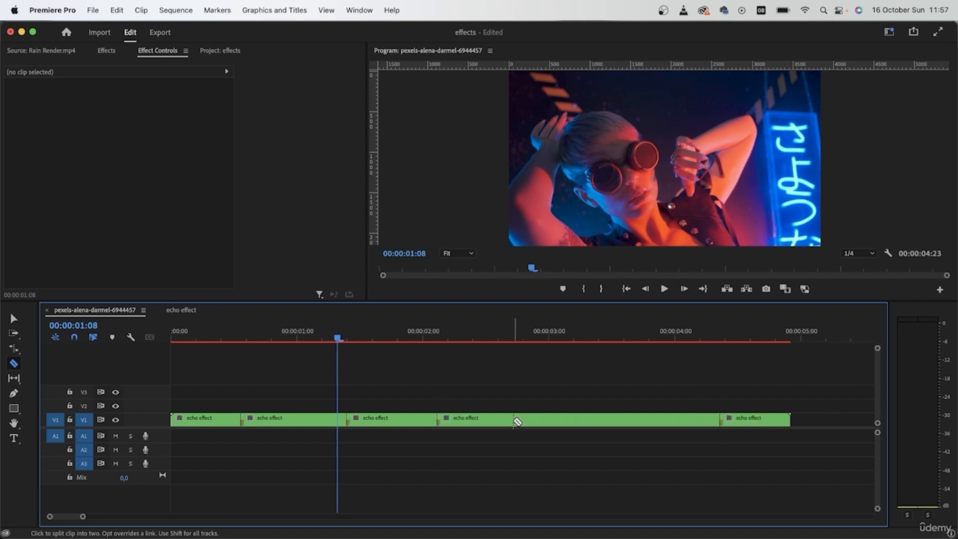
pyautogui.click(579, 422)
pyautogui.press('v')
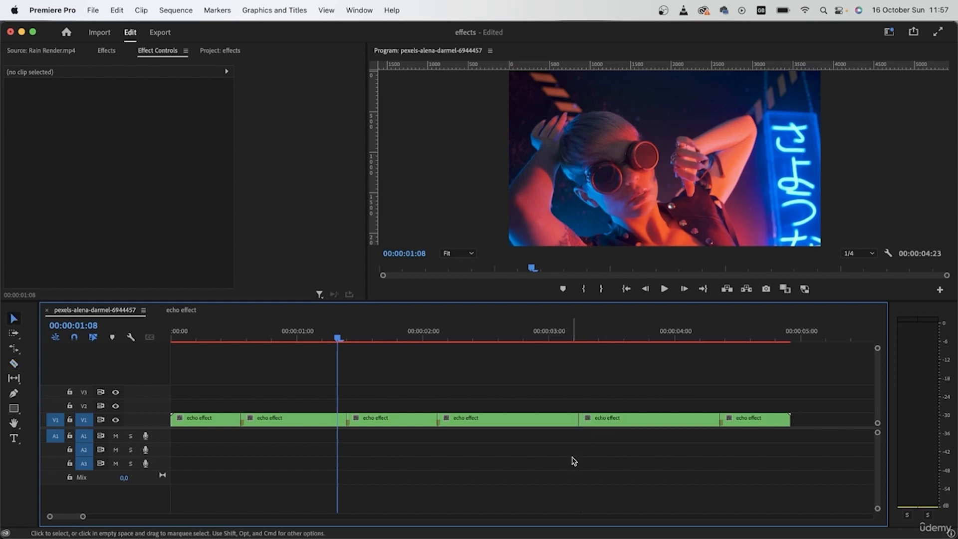
# - Move the second and fourth segments of the nested clip up to track V2
pyautogui.click(272, 424)
pyautogui.moveTo(298, 425); pyautogui.dragTo(299, 407)
pyautogui.moveTo(502, 424); pyautogui.dragTo(506, 407)
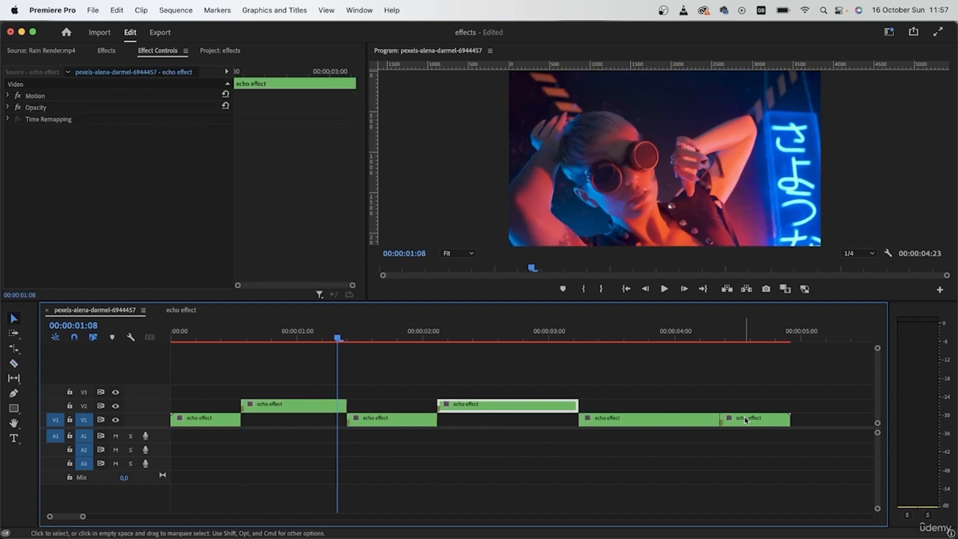
# - Split the fifth segment near its middle and move its second half up to track V2
pyautogui.press('c')
pyautogui.click(654, 422)
pyautogui.press('v')
pyautogui.moveTo(678, 427); pyautogui.dragTo(679, 410)
pyautogui.click(680, 478)
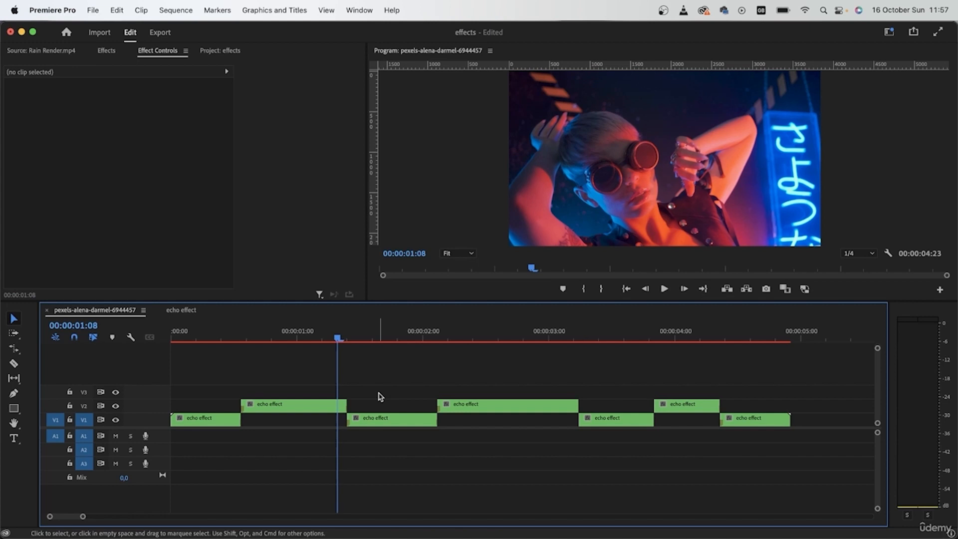
pyautogui.click(287, 407)
pyautogui.rightClick(270, 407)
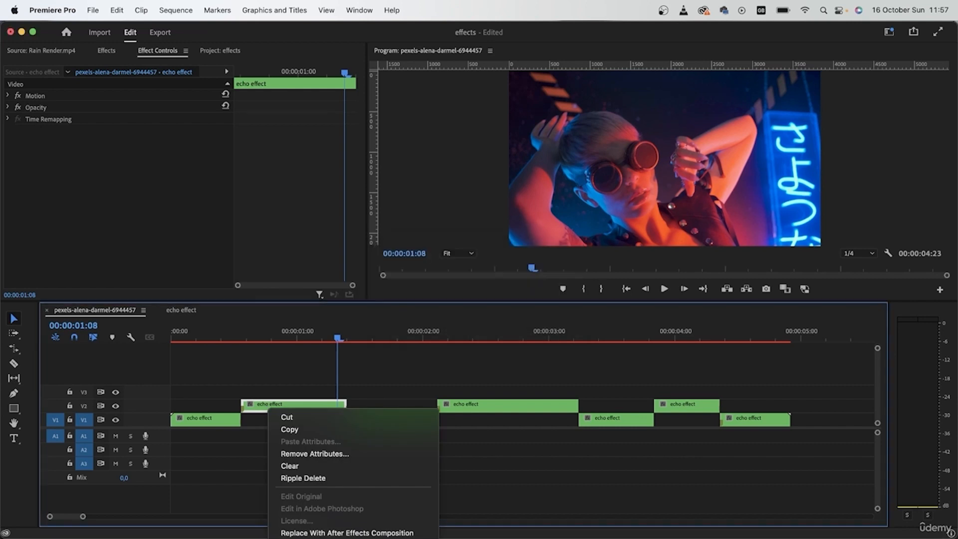
pyautogui.scroll(-10, 354, 449)
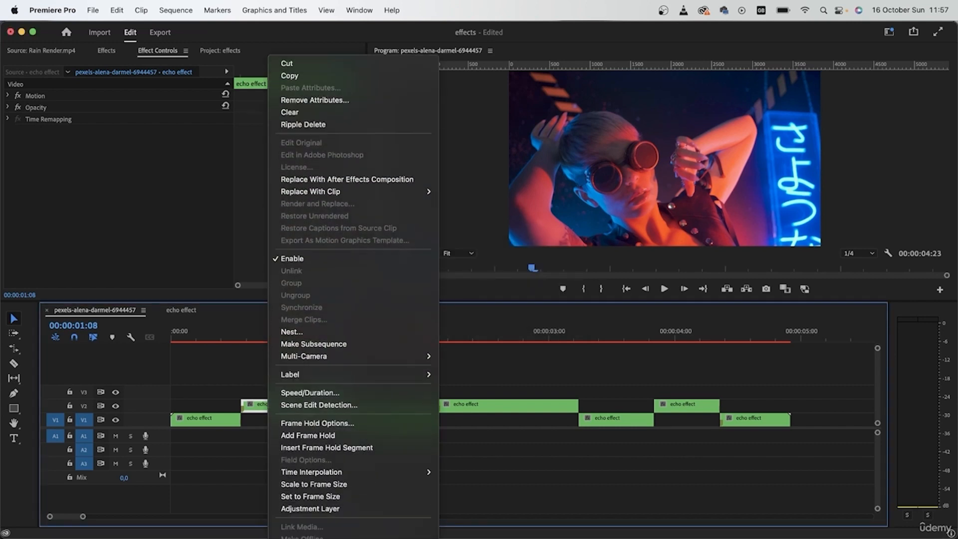
pyautogui.click(392, 465)
# - Reverse the speed of all three segments on track V2
pyautogui.moveTo(768, 371); pyautogui.dragTo(264, 406)
pyautogui.rightClick(267, 406)
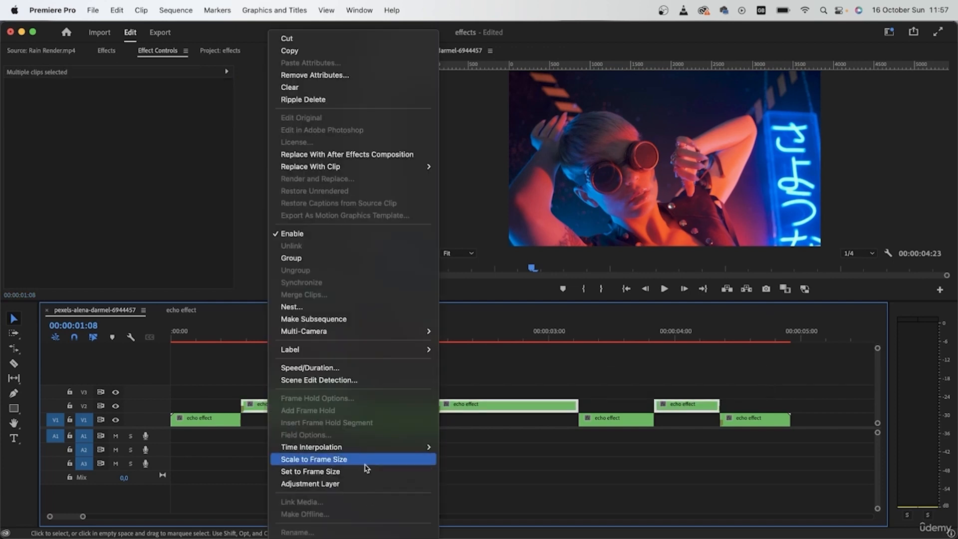
pyautogui.click(353, 369)
pyautogui.click(442, 285)
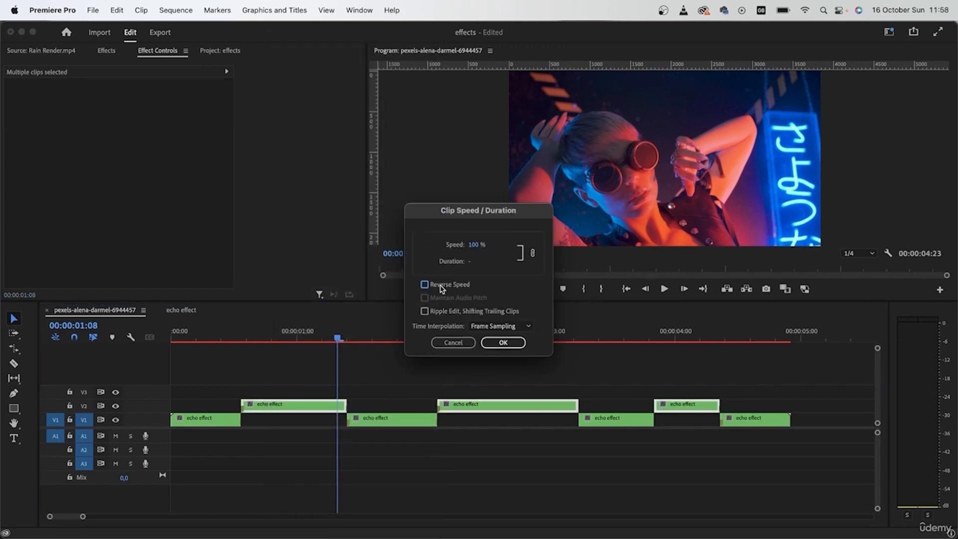
pyautogui.click(503, 343)
# - Split the first reversed segment on V2 at 00:00:00:19
pyautogui.click(261, 341)
pyautogui.moveTo(260, 341); pyautogui.dragTo(231, 412)
pyautogui.click(192, 310)
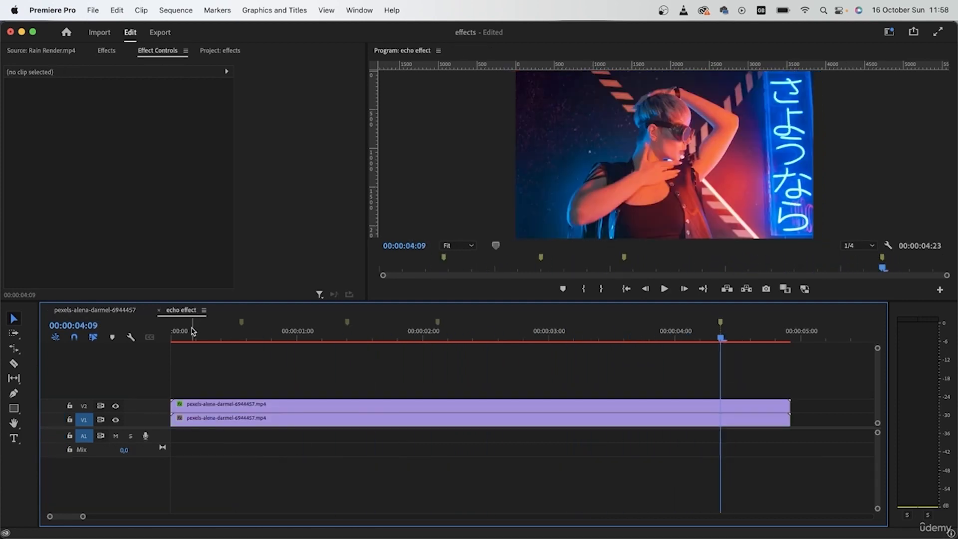
pyautogui.click(243, 337)
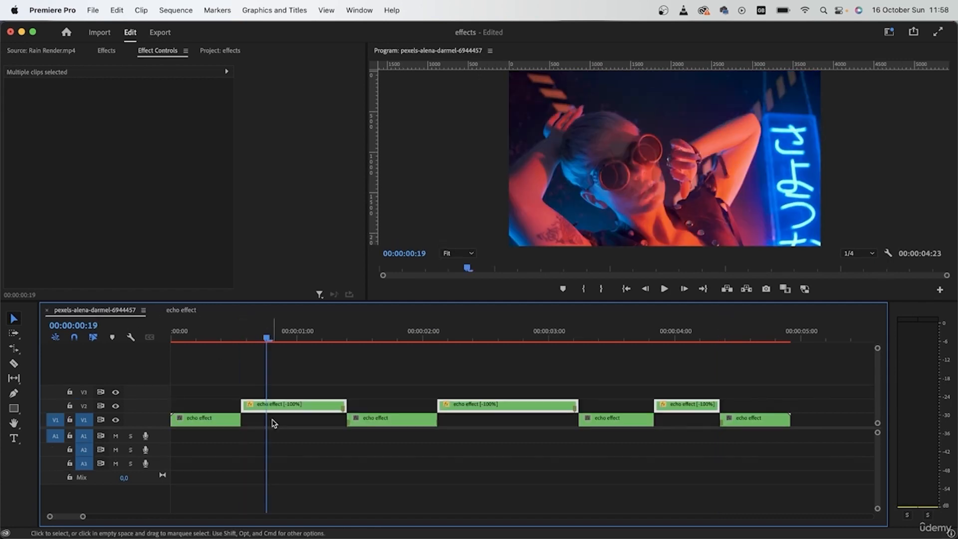
pyautogui.press('c')
pyautogui.click(268, 405)
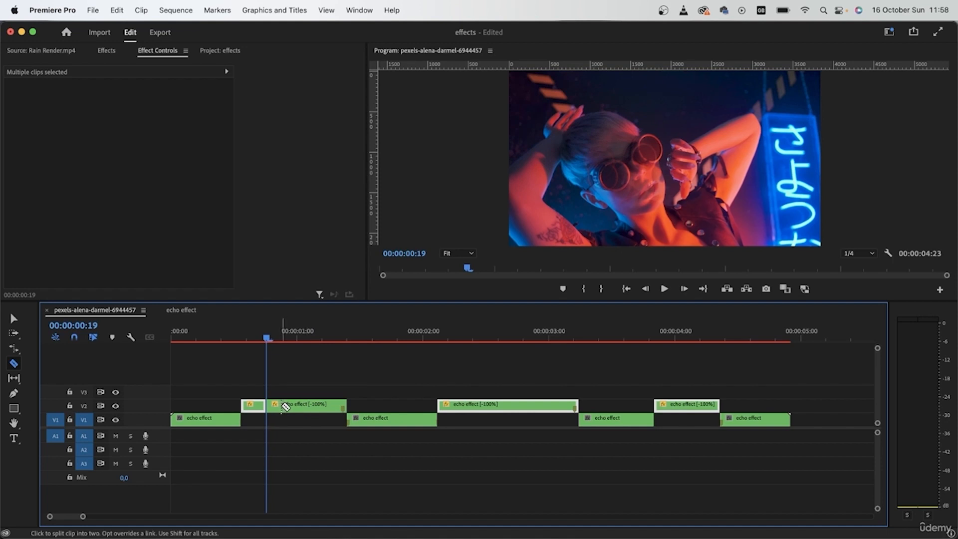
# - Split the remainder of the first reversed segment at 00:00:01:01
pyautogui.scroll(4, 270, 418)
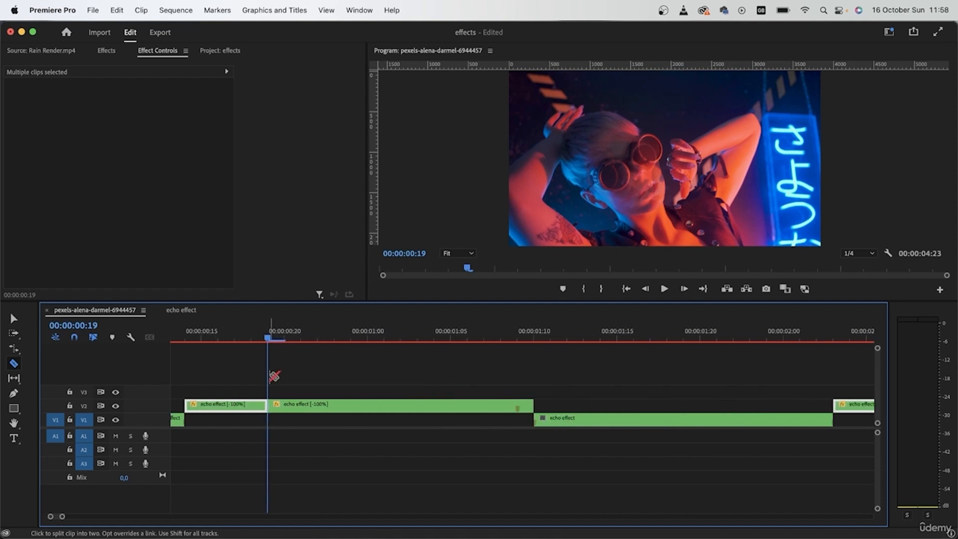
pyautogui.press('Right')
pyautogui.press('Right')
pyautogui.press('Right')
pyautogui.press('Right')
pyautogui.press('Right')
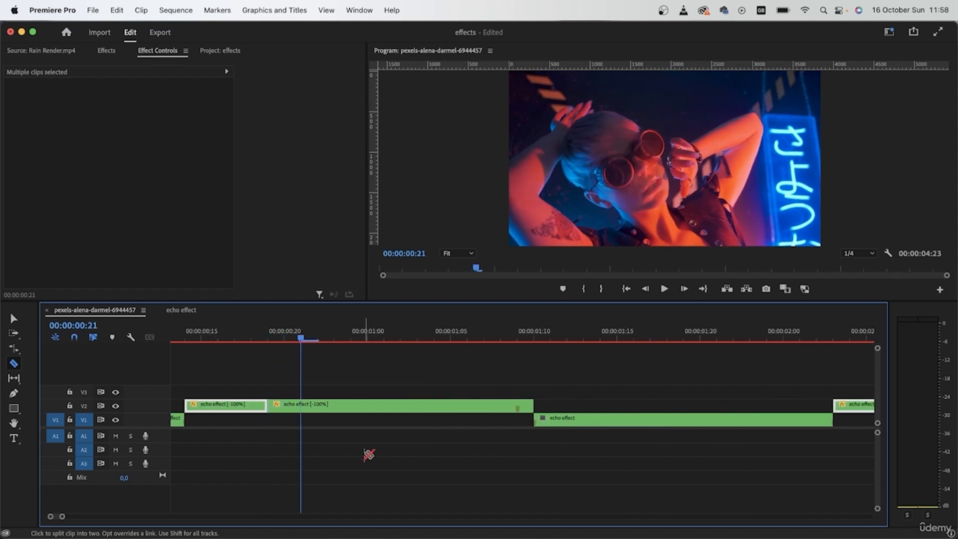
pyautogui.press('Right')
pyautogui.press('Right')
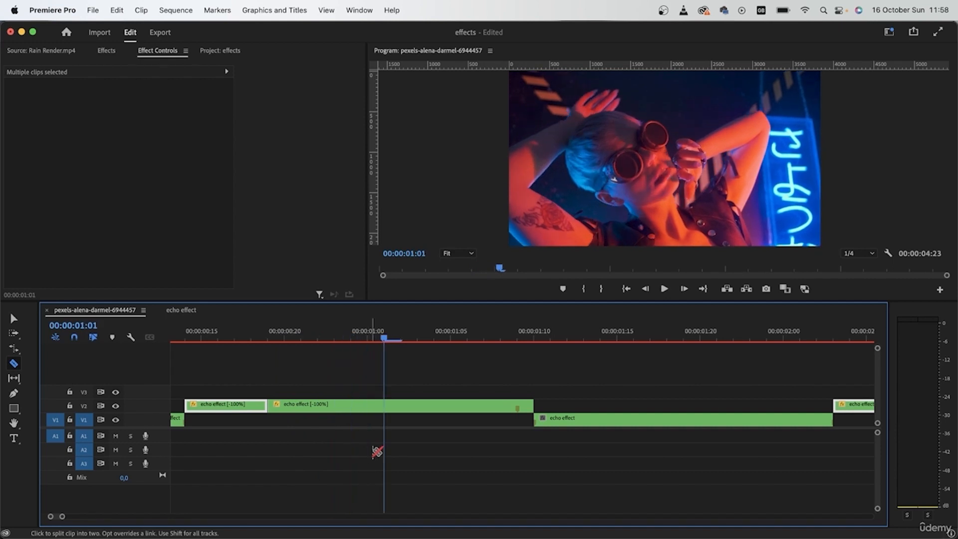
pyautogui.click(384, 407)
pyautogui.press('v')
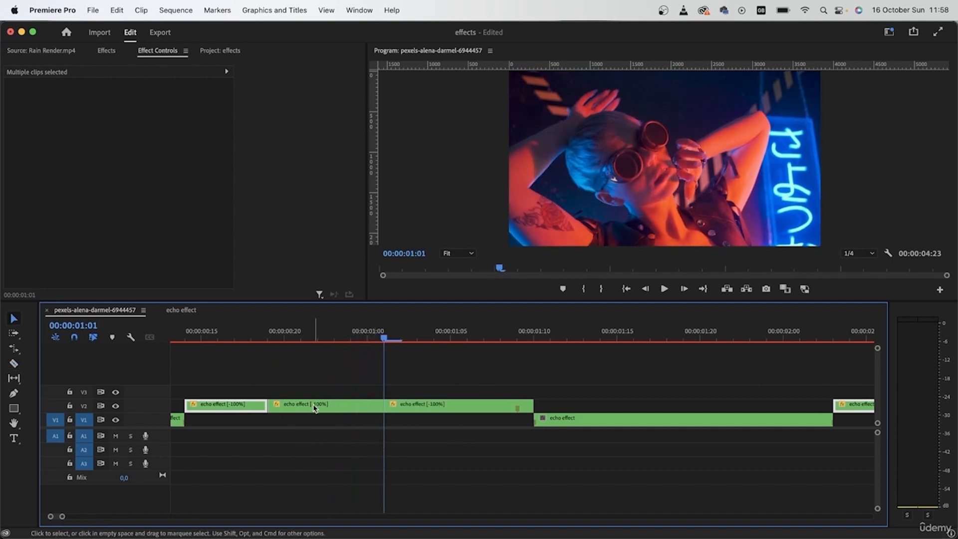
# - Turn off Reverse Speed for the middle piece between 00:00:00:19 and 00:00:01:01
pyautogui.click(317, 407)
pyautogui.rightClick(330, 407)
pyautogui.moveTo(414, 538)
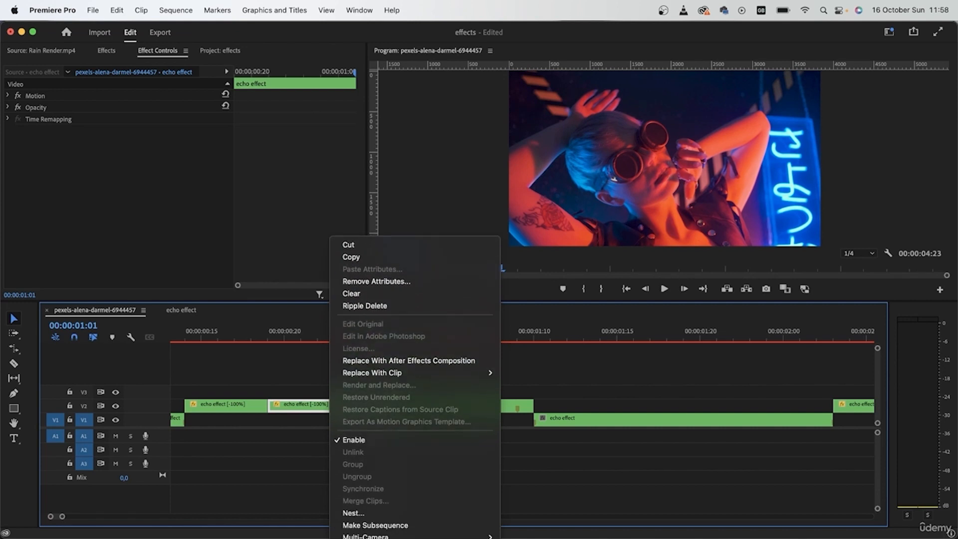
pyautogui.click(420, 453)
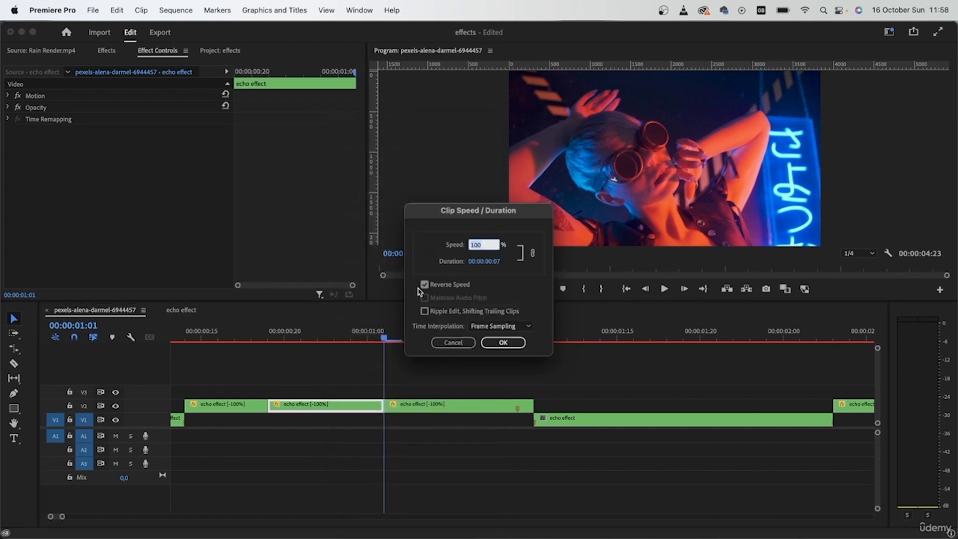
pyautogui.click(518, 343)
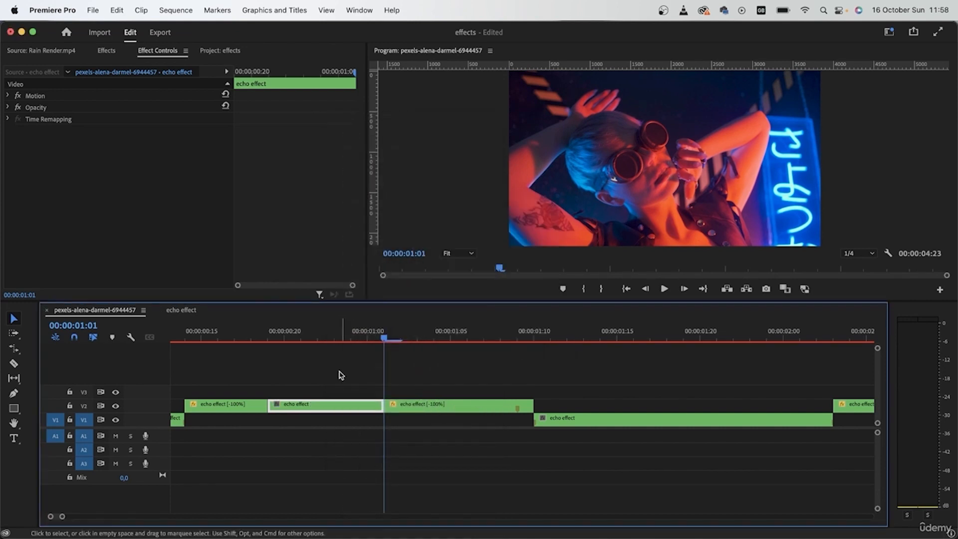
# - Split the second reversed segment on V2 at 00:00:02:11
pyautogui.press('\\')
pyautogui.moveTo(294, 338); pyautogui.dragTo(479, 411)
pyautogui.press('=')
pyautogui.press('=')
pyautogui.press('c')
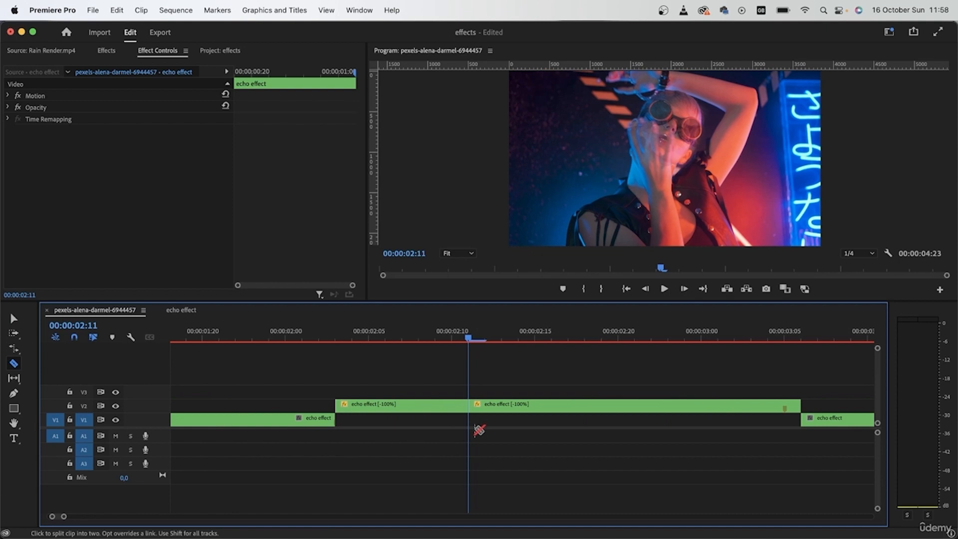
pyautogui.press('v')
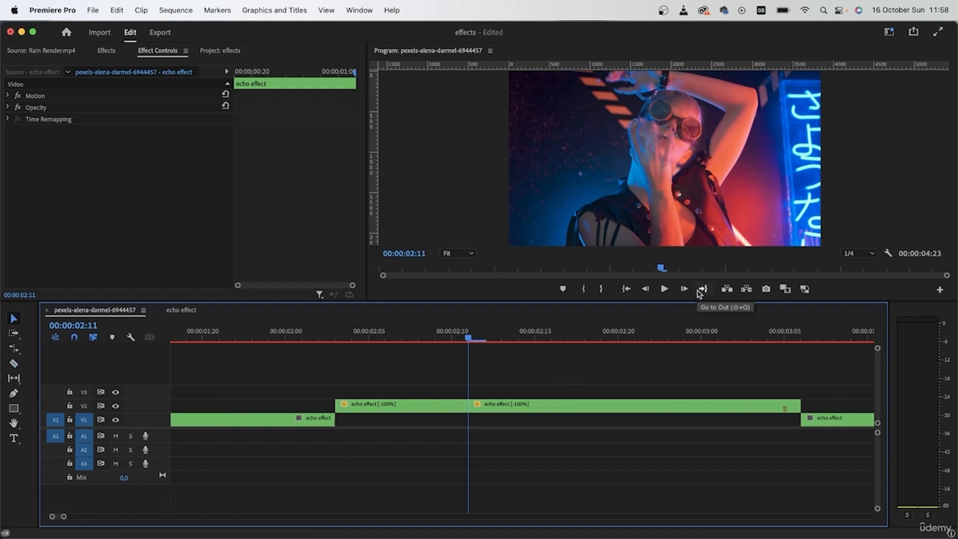
# - Split the remainder of the second reversed segment at 00:00:02:16
pyautogui.keyDown('shift'); pyautogui.click(687, 290); pyautogui.keyUp('shift')
pyautogui.press('c')
pyautogui.click(554, 408)
pyautogui.press('v')
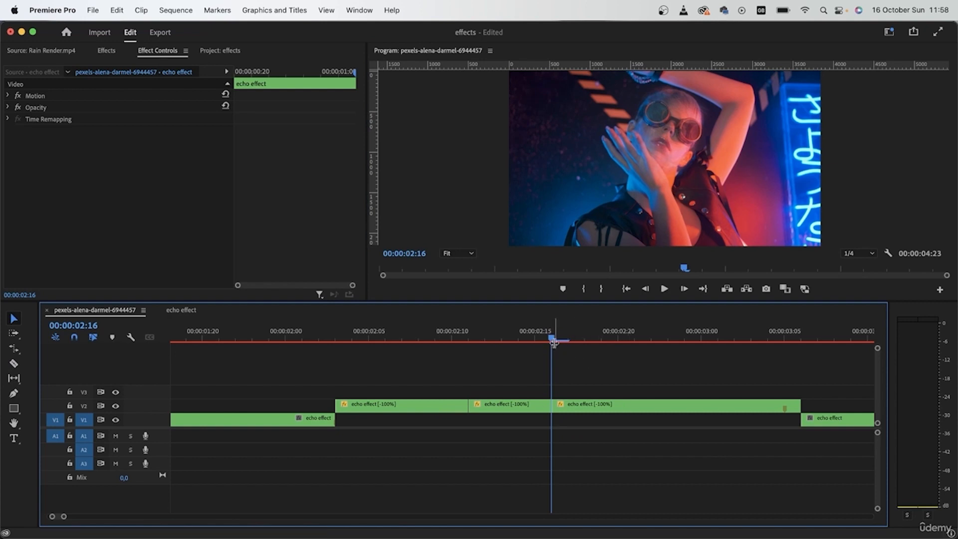
pyautogui.press('Right')
pyautogui.press('Right')
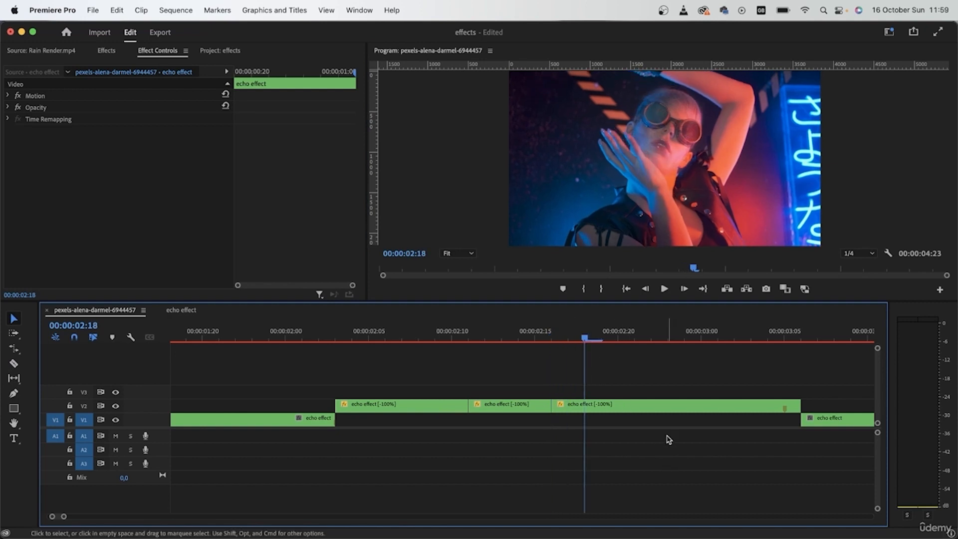
# - Split the last part of the second reversed segment on V2 at 00:00:02:18
pyautogui.click(668, 410)
pyautogui.press('super+k')
pyautogui.click(636, 408)
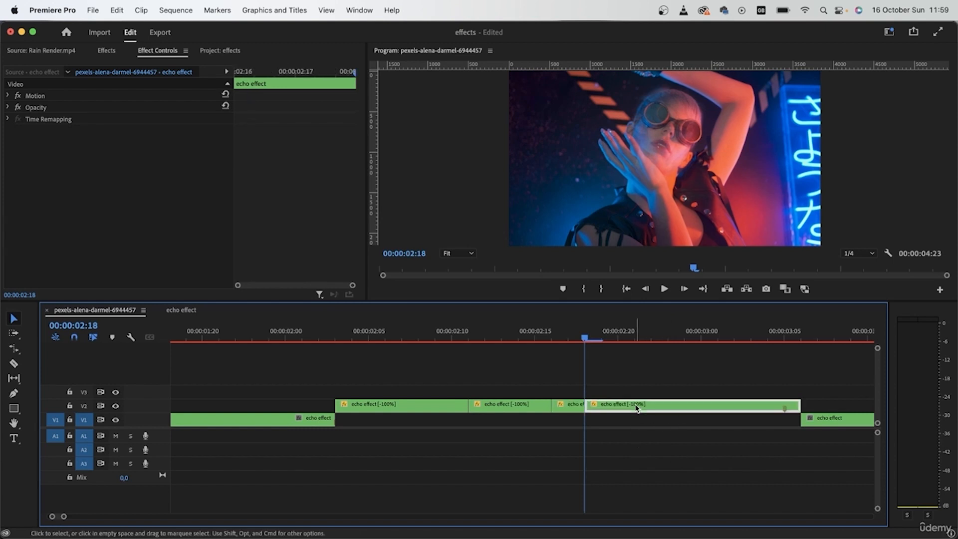
# - Turn off Reverse Speed for the V2 pieces from 00:00:02:03 to 00:00:02:11 and from 00:00:02:16 to 00:00:02:18
pyautogui.keyDown('shift'); pyautogui.click(431, 408); pyautogui.keyUp('shift')
pyautogui.rightClick(430, 409)
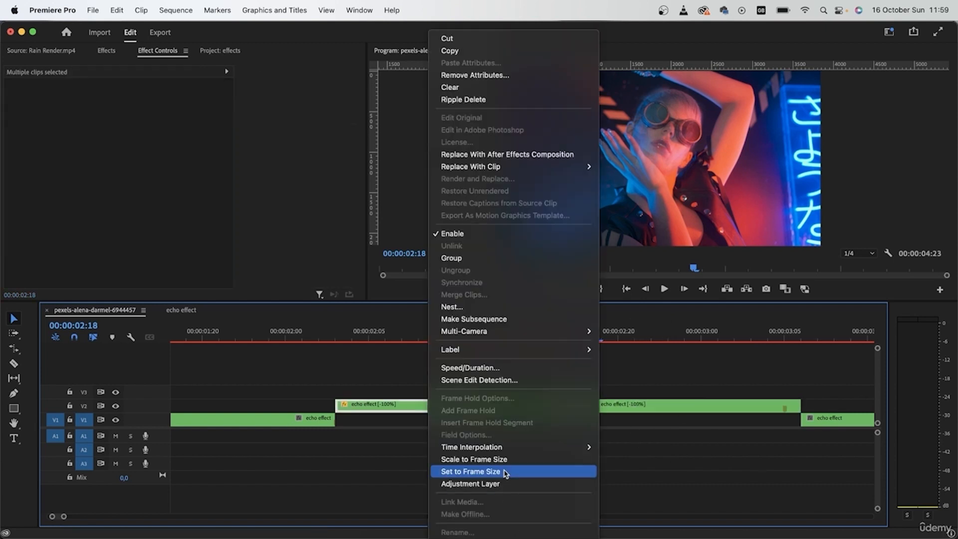
pyautogui.click(503, 368)
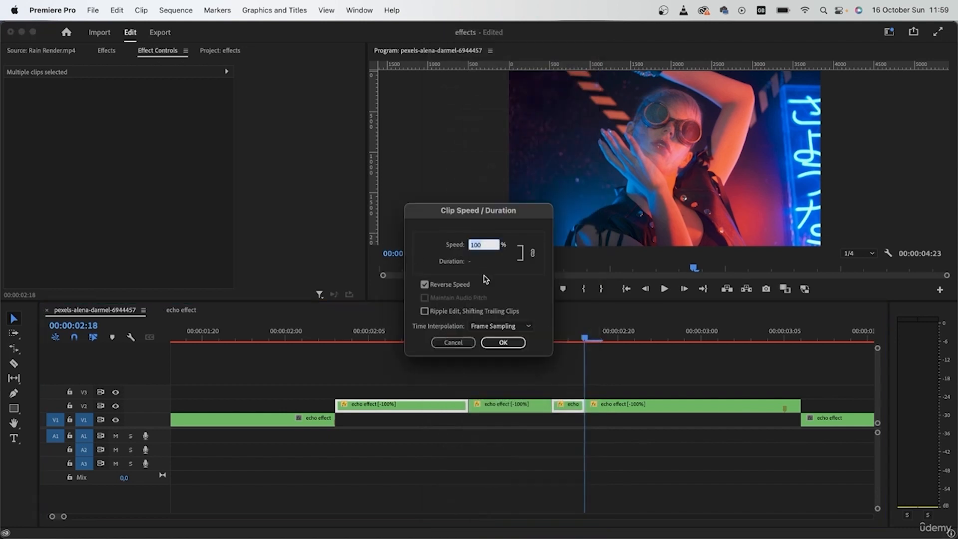
pyautogui.click(519, 345)
pyautogui.click(690, 479)
pyautogui.press('-')
pyautogui.press('-')
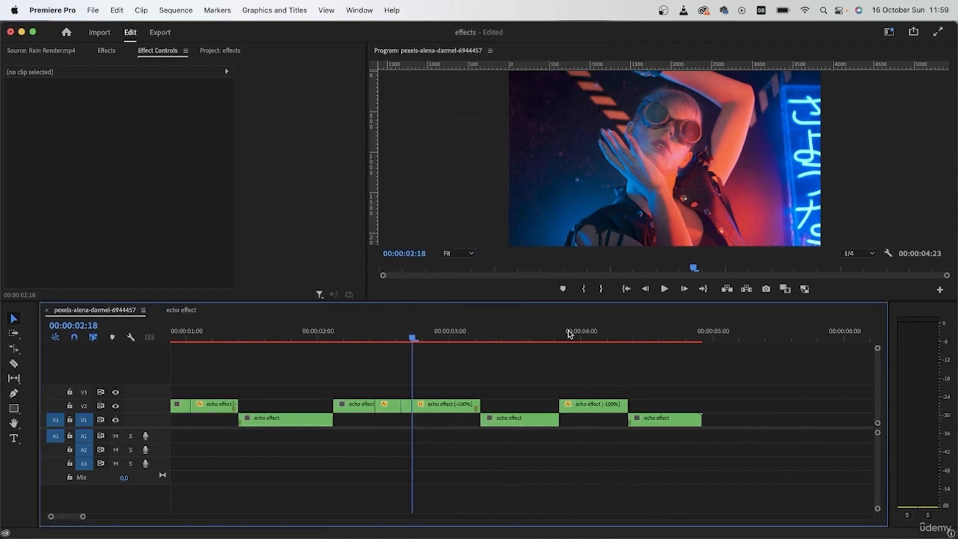
# - Return the playhead to 00:00:00:00 and render the sequence In to Out
pyautogui.moveTo(511, 325); pyautogui.dragTo(336, 357)
pyautogui.scroll(3, 336, 358)
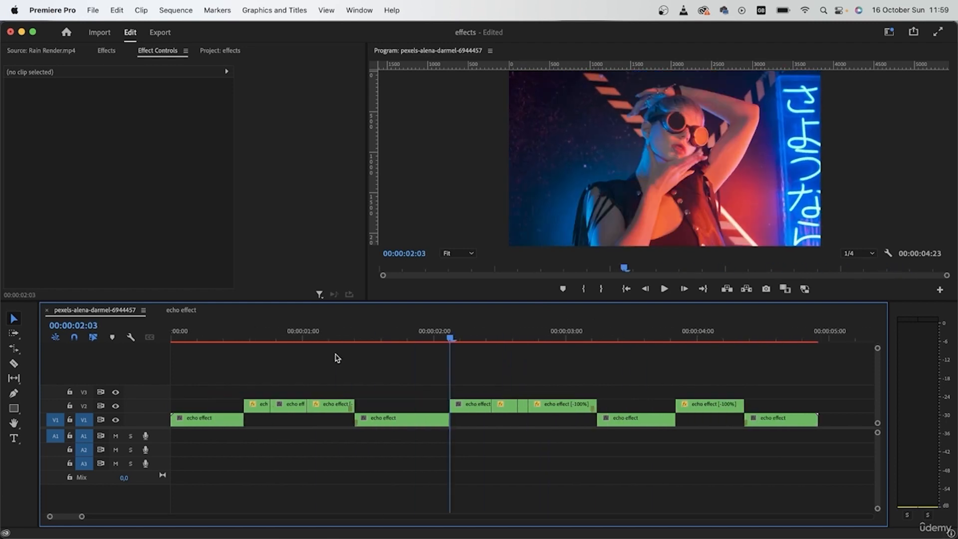
pyautogui.moveTo(204, 335); pyautogui.dragTo(137, 336)
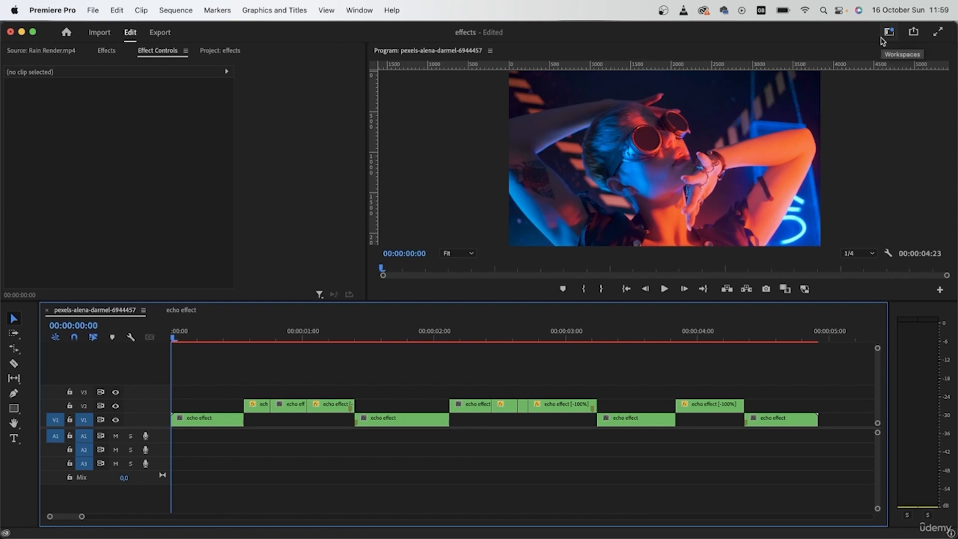
pyautogui.click(187, 6)
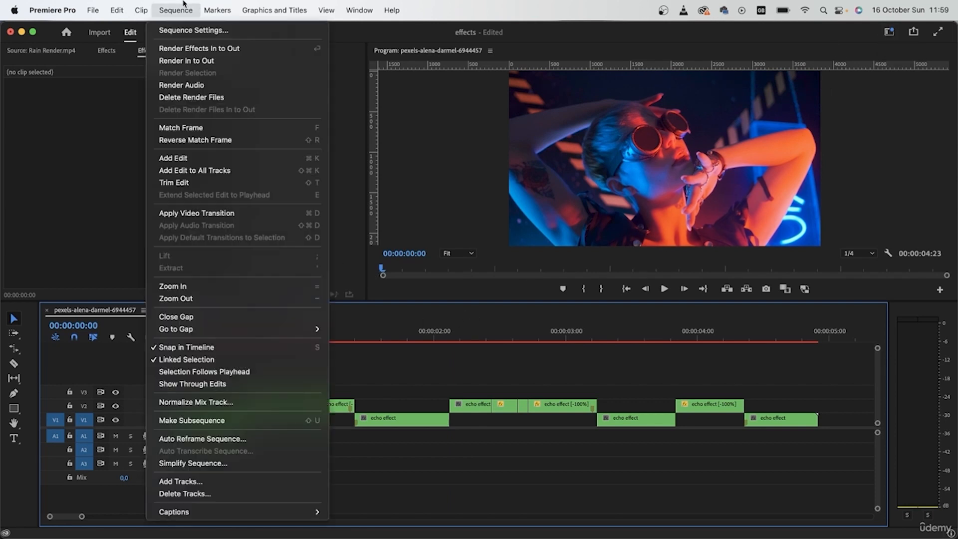
pyautogui.click(207, 61)
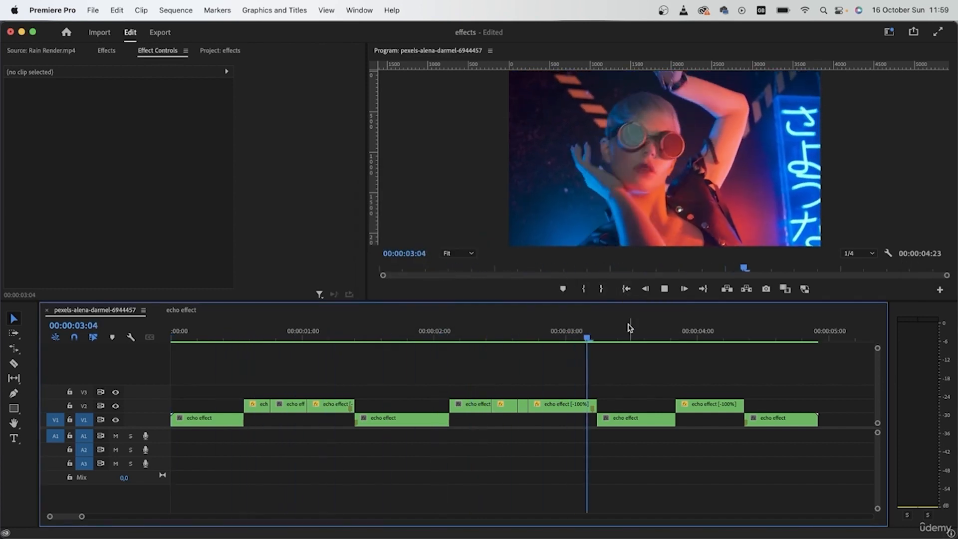
# - Play back the rendered sequence to check the alternating forward and reversed segments, and return the playhead near the start
pyautogui.press('space')
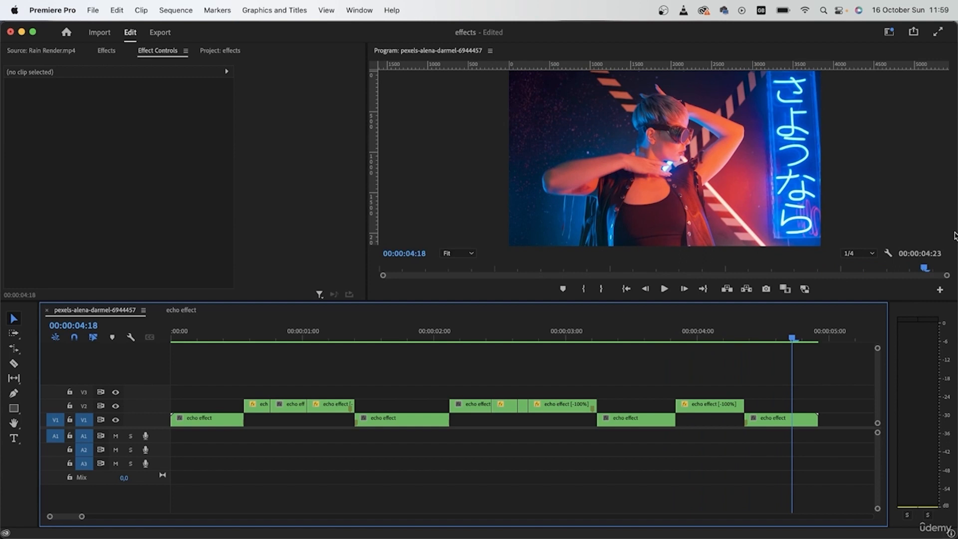
pyautogui.click(888, 253)
pyautogui.click(819, 306)
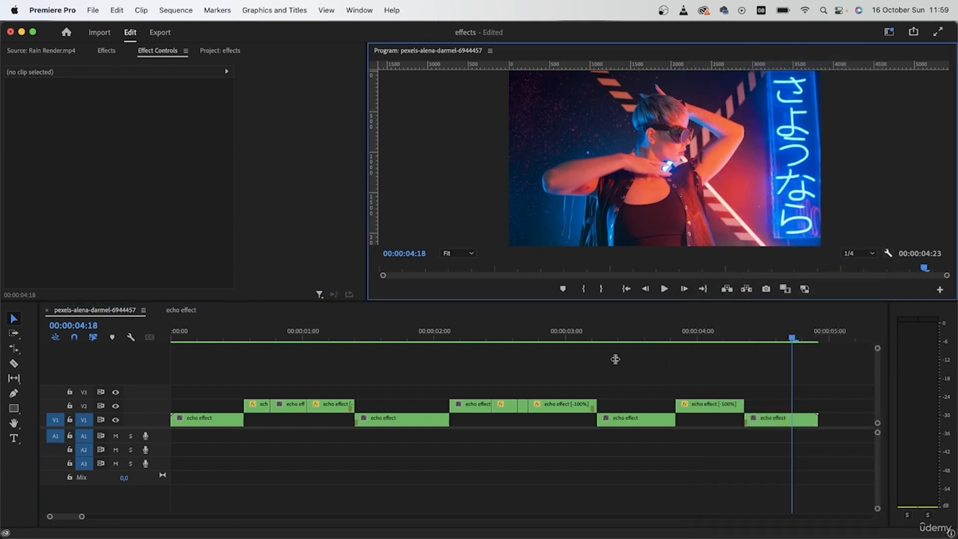
pyautogui.press('space')
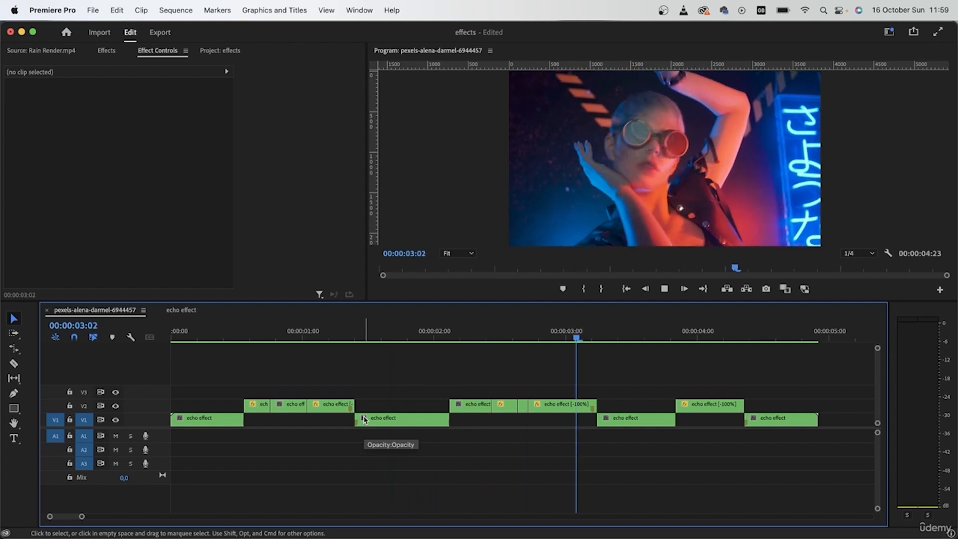
pyautogui.moveTo(510, 333); pyautogui.dragTo(210, 379)
# - Open the nested "echo effect" sequence, select the V2 clip, and bring its Echo keyframes at 00:00:01:02 into view beside the preview
pyautogui.click(181, 310)
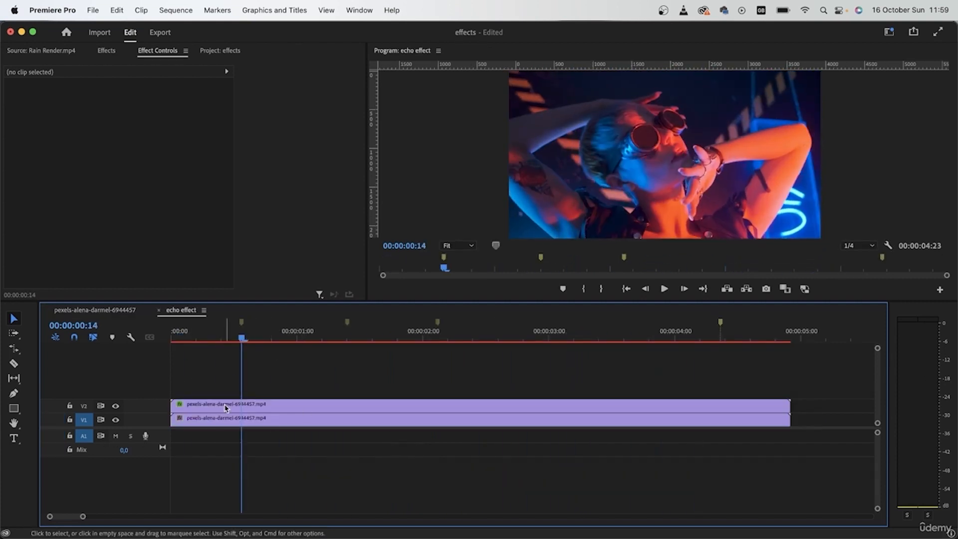
pyautogui.click(102, 312)
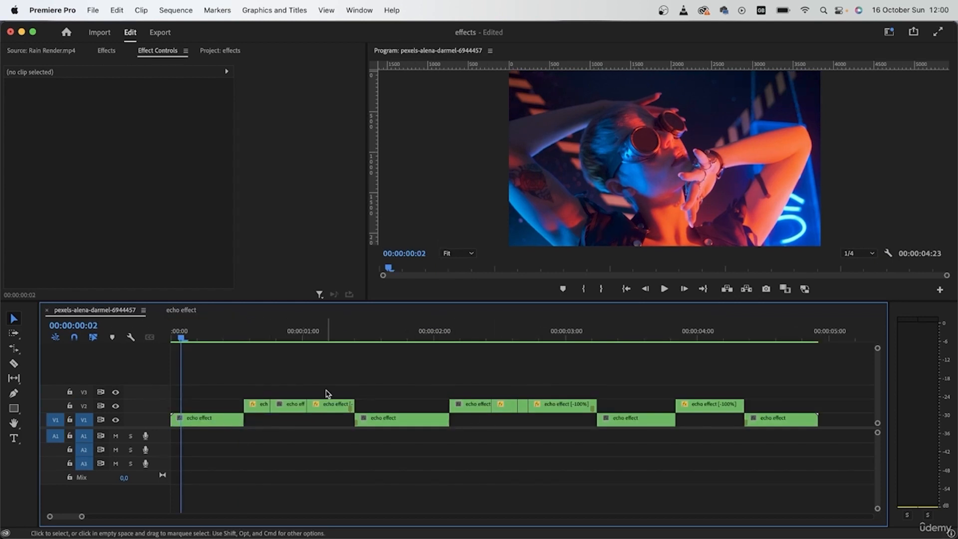
pyautogui.click(182, 311)
pyautogui.click(179, 407)
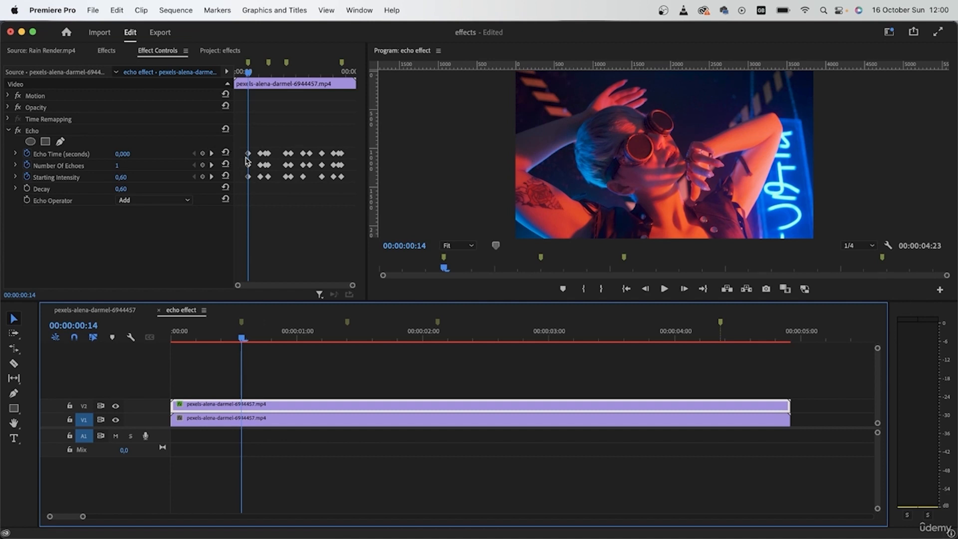
pyautogui.click(212, 154)
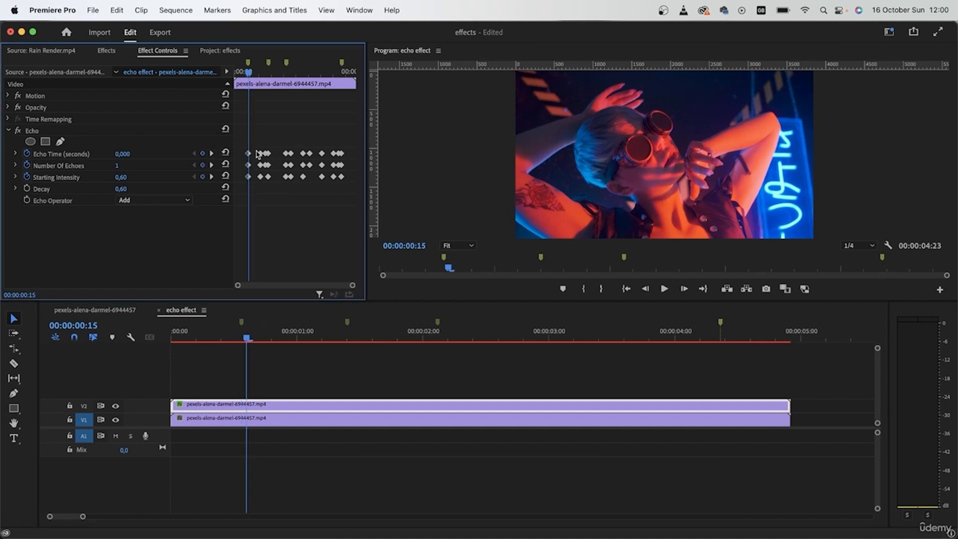
pyautogui.scroll(4, 269, 178)
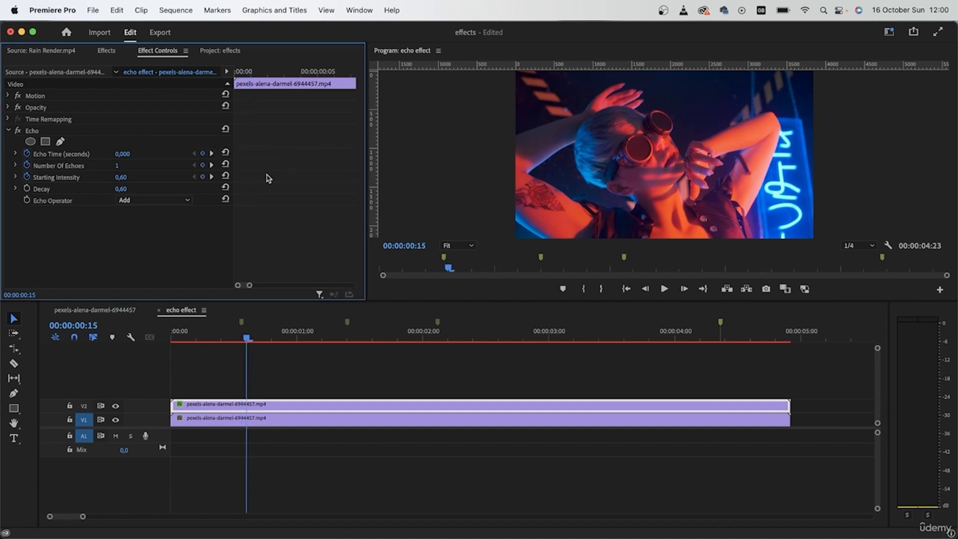
pyautogui.moveTo(366, 169); pyautogui.dragTo(940, 192)
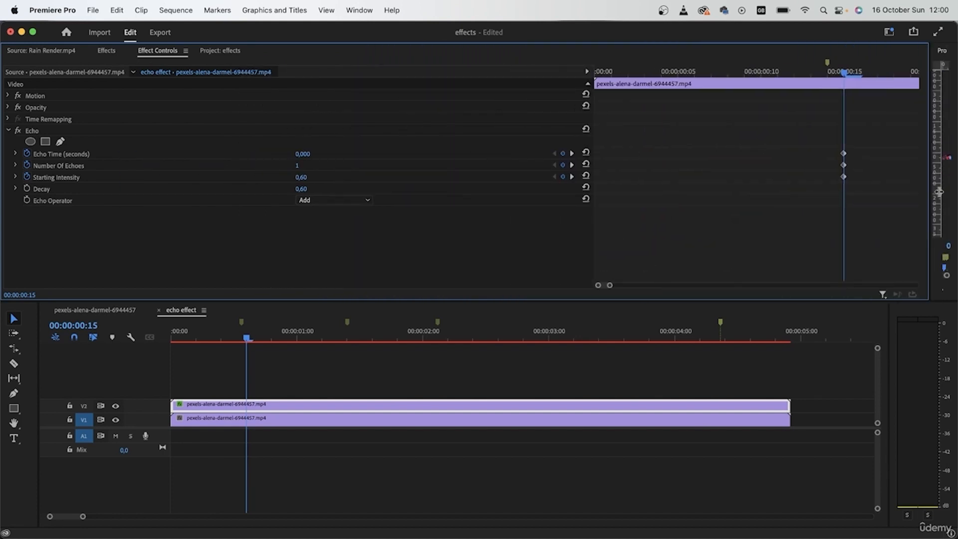
pyautogui.moveTo(593, 132); pyautogui.dragTo(111, 156)
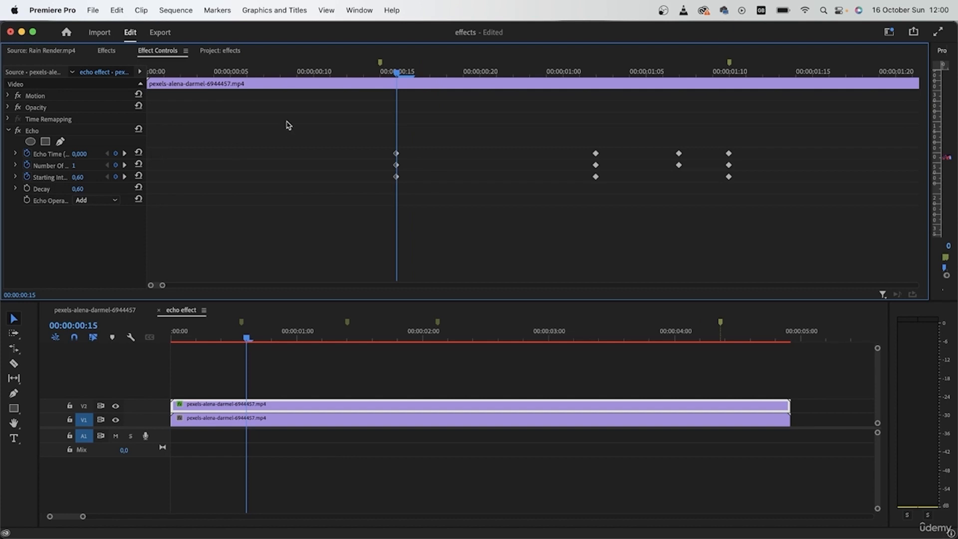
pyautogui.moveTo(408, 72); pyautogui.dragTo(596, 101)
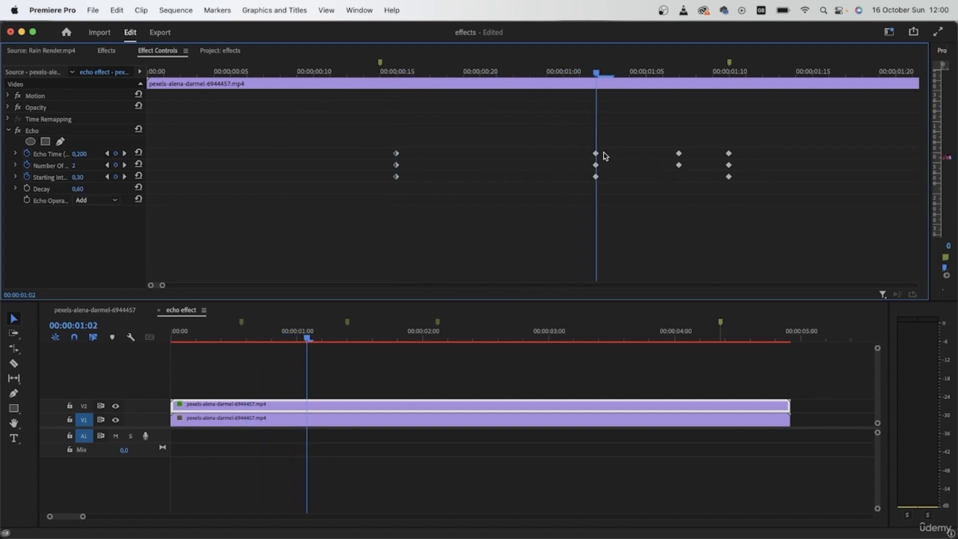
pyautogui.moveTo(930, 170); pyautogui.dragTo(646, 175)
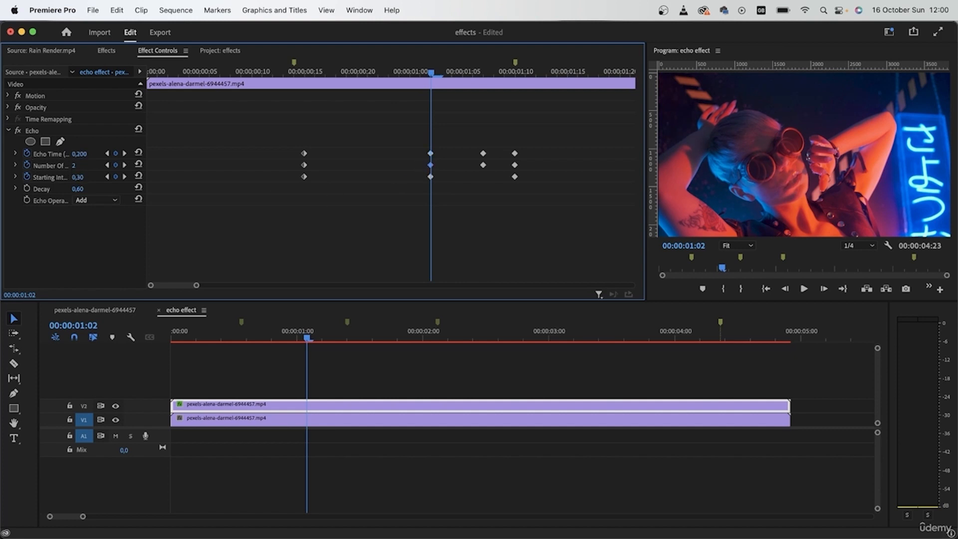
# - Try 5 for Number Of Echoes and -0,200 for Echo Time at 00:00:01:02
pyautogui.click(75, 165)
pyautogui.write('5')
pyautogui.press('Return')
pyautogui.click(80, 154)
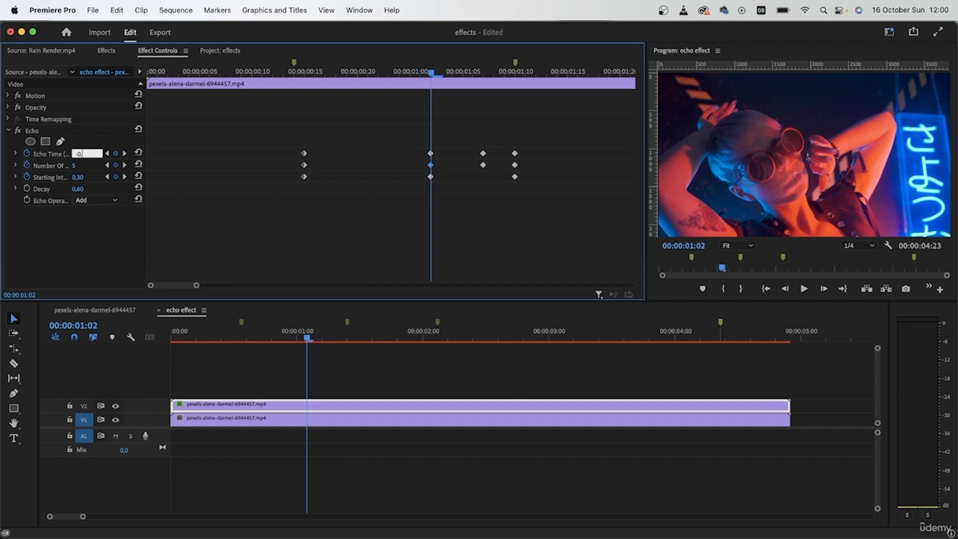
pyautogui.write('-0,200')
pyautogui.press('Return')
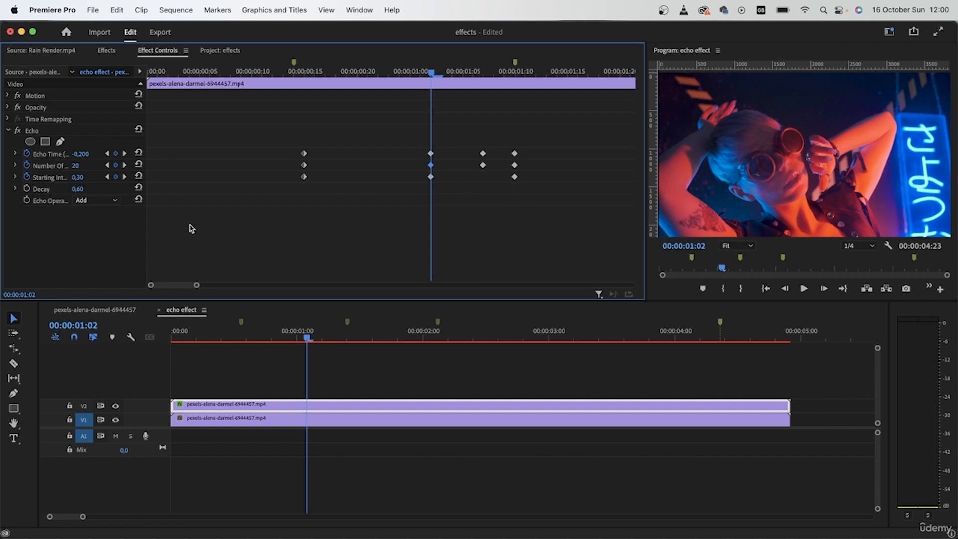
# - Set Number Of Echoes to 5 and Echo Time to 0,600 on the keyframes at 00:00:01:02
pyautogui.moveTo(432, 72); pyautogui.dragTo(426, 104)
pyautogui.click(88, 165)
pyautogui.write('5')
pyautogui.press('Return')
pyautogui.moveTo(80, 154); pyautogui.dragTo(87, 154)
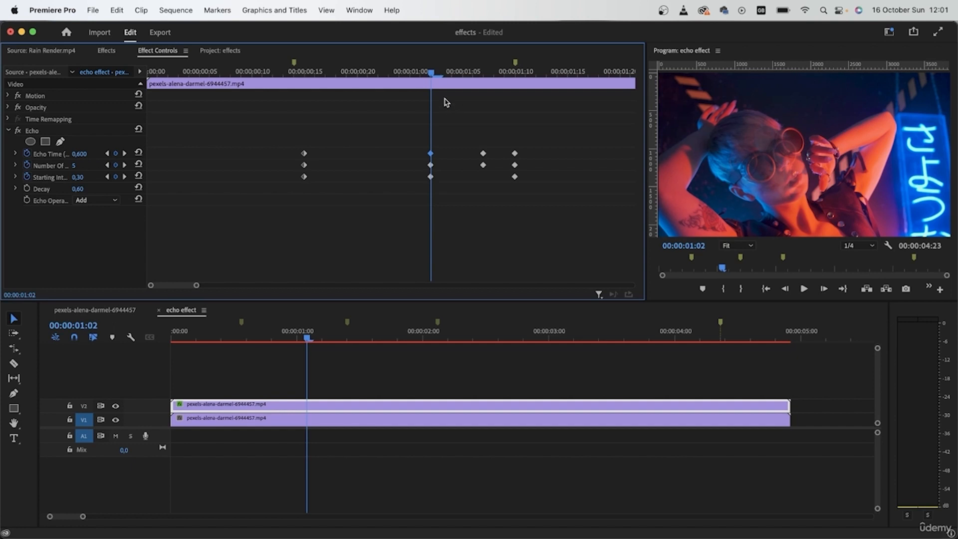
# - At 00:00:01:07, set Number Of Echoes to 17 and Decay to 0,80, and enable keyframing for Decay
pyautogui.click(125, 154)
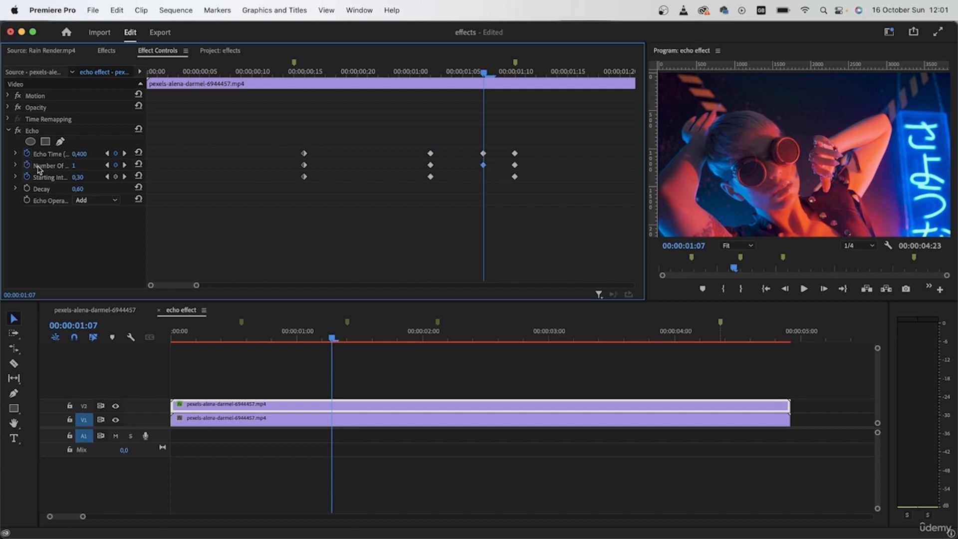
pyautogui.moveTo(74, 167); pyautogui.dragTo(79, 166)
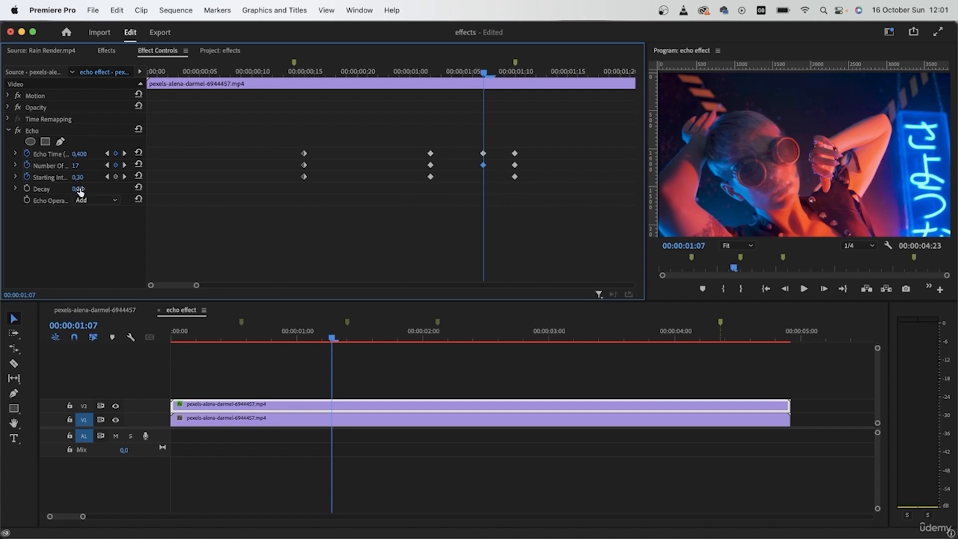
pyautogui.moveTo(85, 189); pyautogui.dragTo(87, 190)
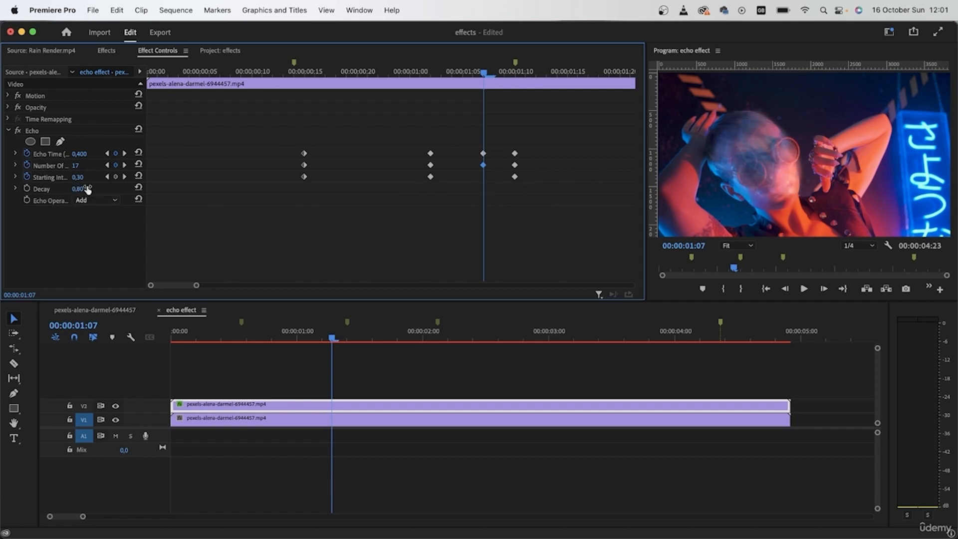
pyautogui.click(27, 188)
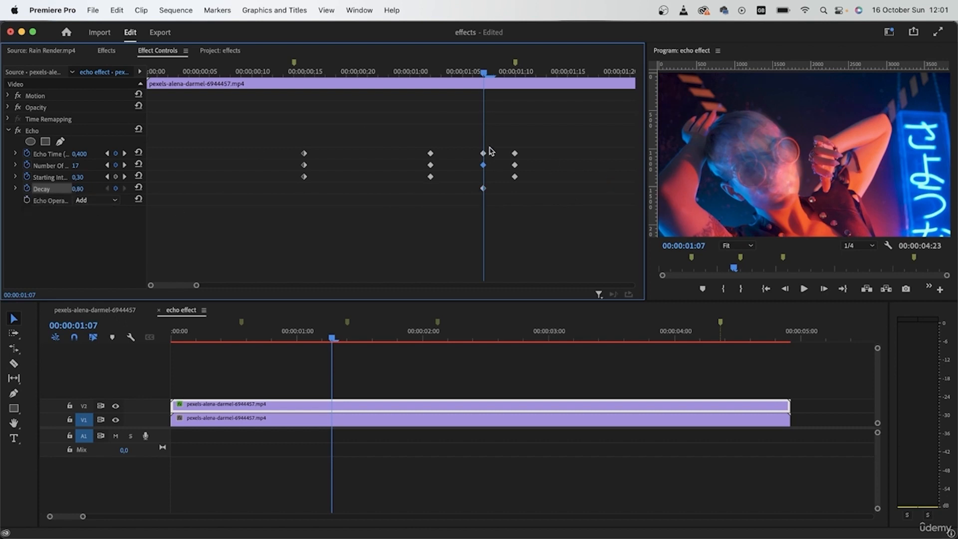
# - Add a Decay keyframe at 00:00:01:02, trying 1,00 before settling on 0,40
pyautogui.click(107, 177)
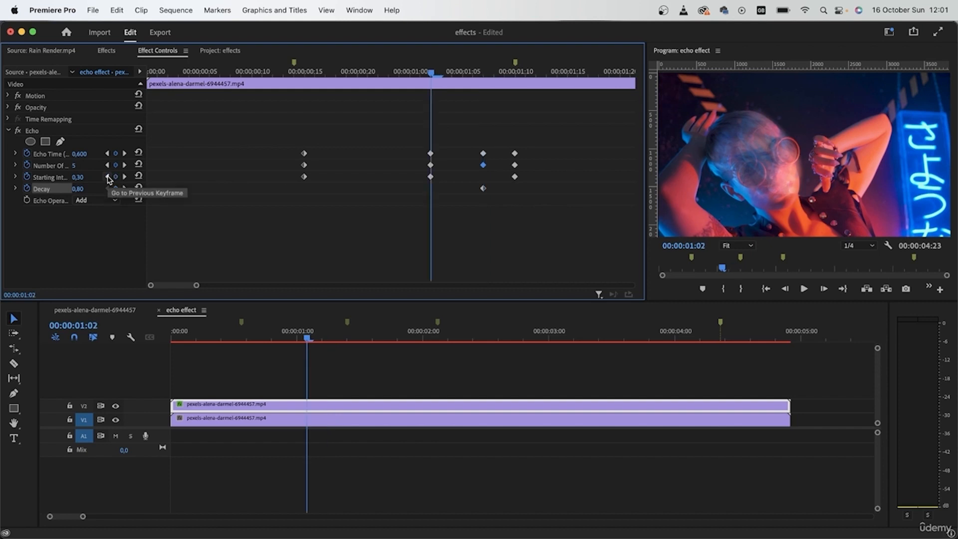
pyautogui.click(138, 187)
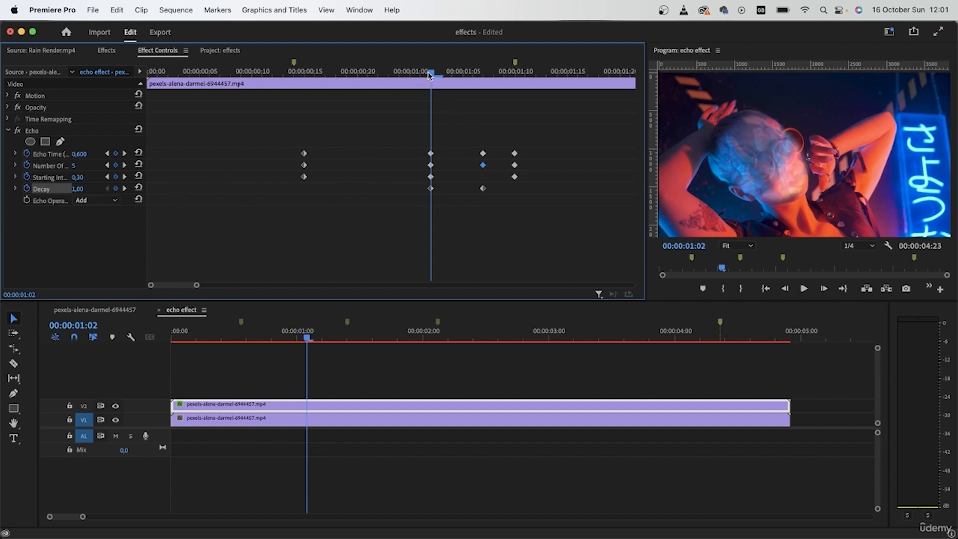
pyautogui.moveTo(429, 74); pyautogui.dragTo(336, 75)
pyautogui.click(107, 176)
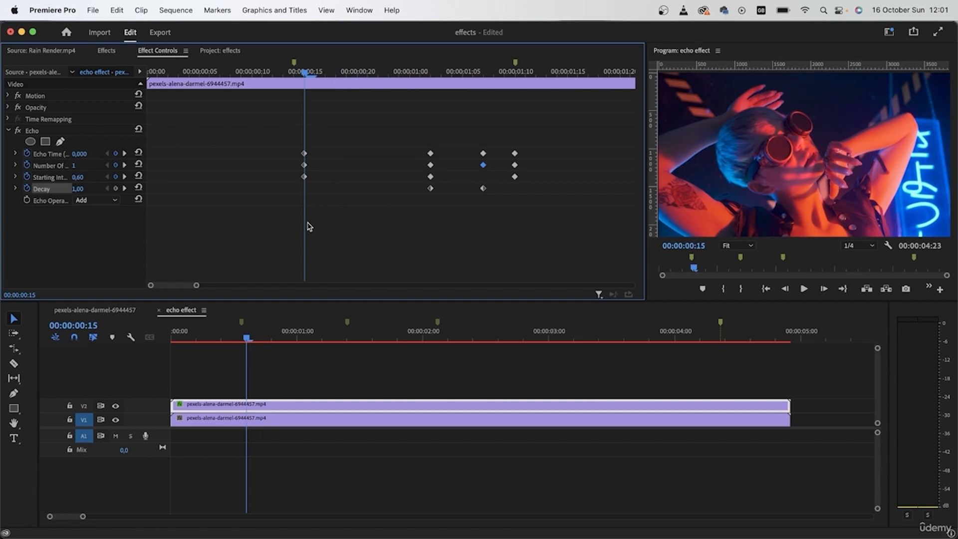
pyautogui.moveTo(304, 75); pyautogui.dragTo(437, 113)
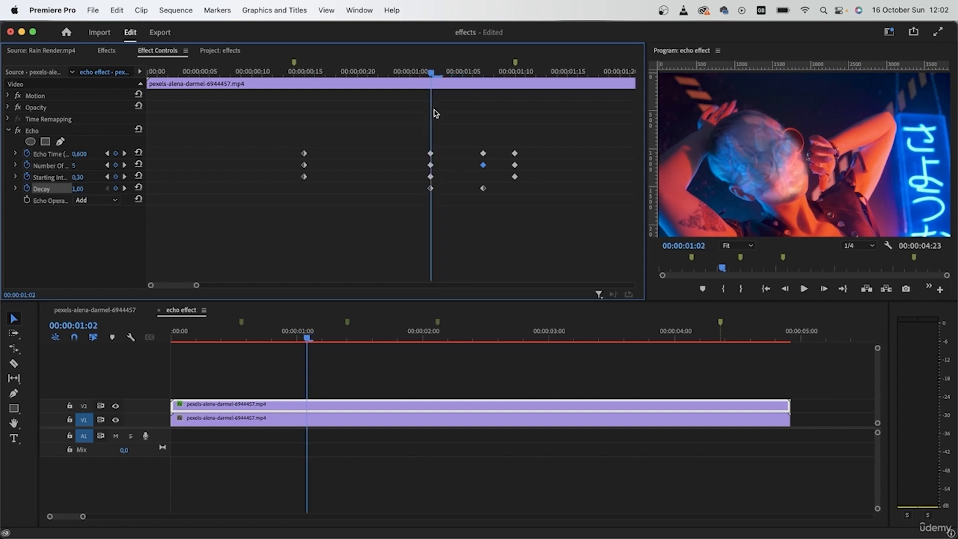
pyautogui.click(433, 194)
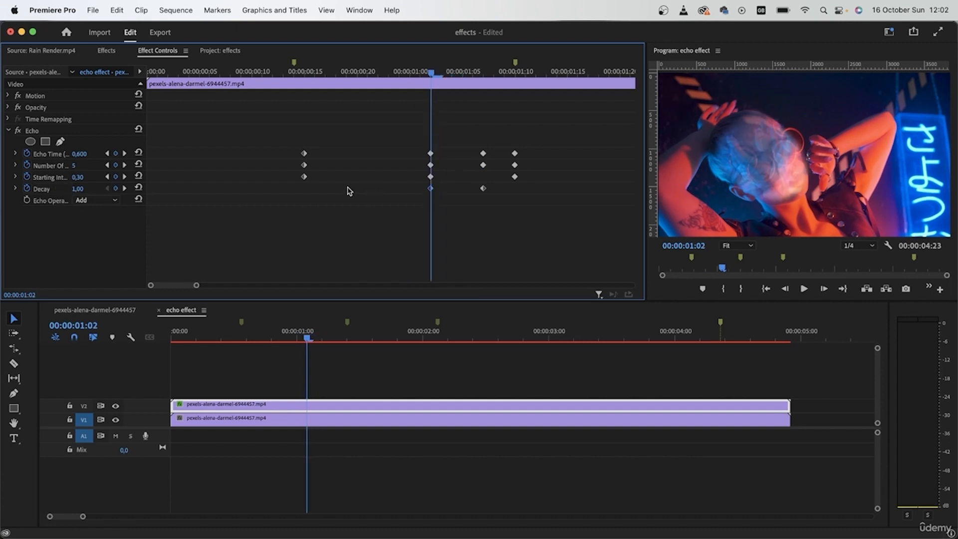
pyautogui.moveTo(78, 189)
pyautogui.mouseDown()
pyautogui.moveTo(64, 188)
pyautogui.moveTo(87, 189)
pyautogui.moveTo(77, 188)
pyautogui.mouseUp()
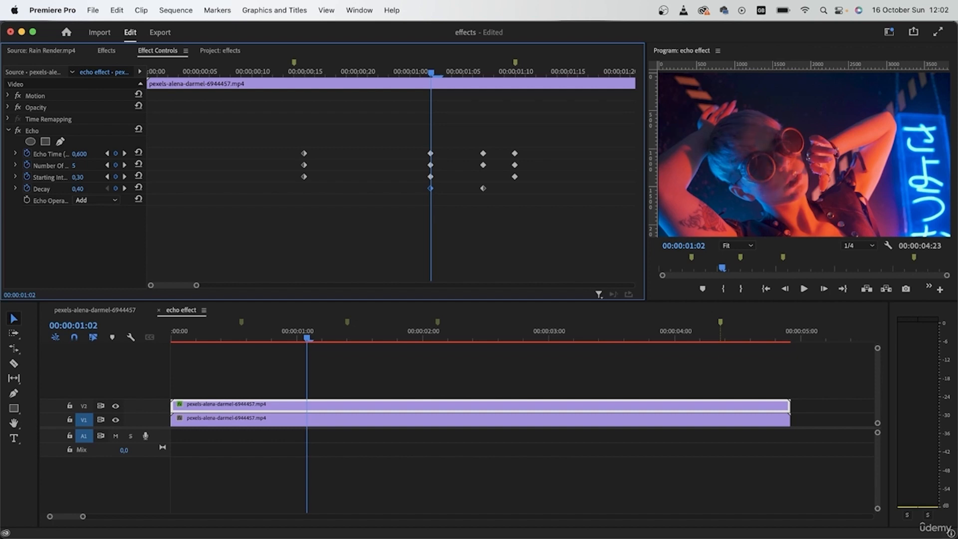
# - Add Decay keyframes at 00:00:02:08 and 00:00:02:03 to the Echo effect
pyautogui.moveTo(436, 77); pyautogui.dragTo(589, 127)
pyautogui.moveTo(183, 286); pyautogui.dragTo(392, 291)
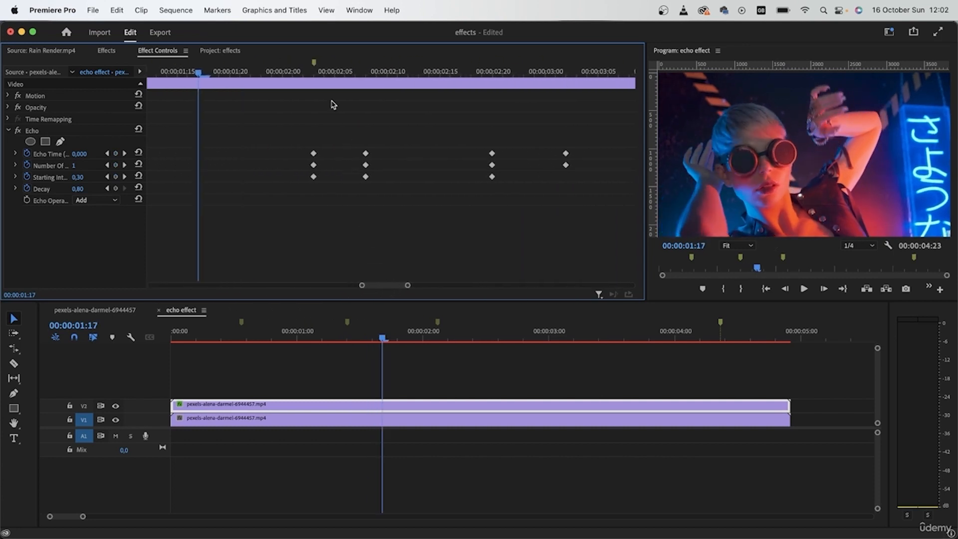
pyautogui.click(124, 154)
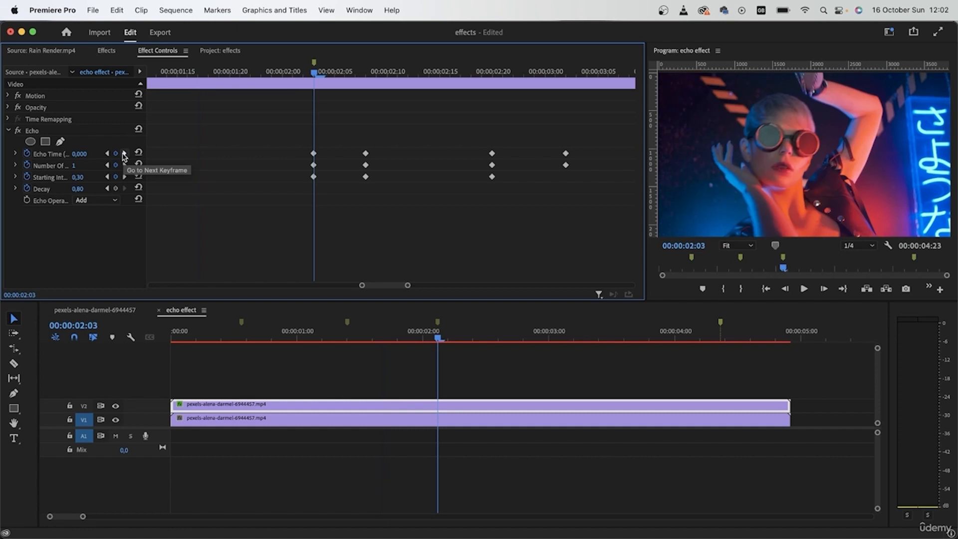
pyautogui.click(124, 154)
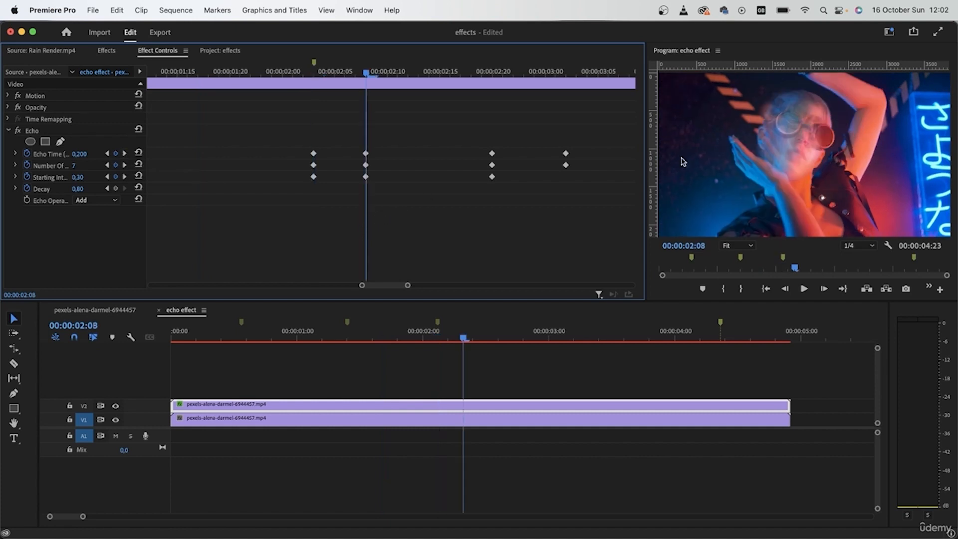
pyautogui.click(116, 189)
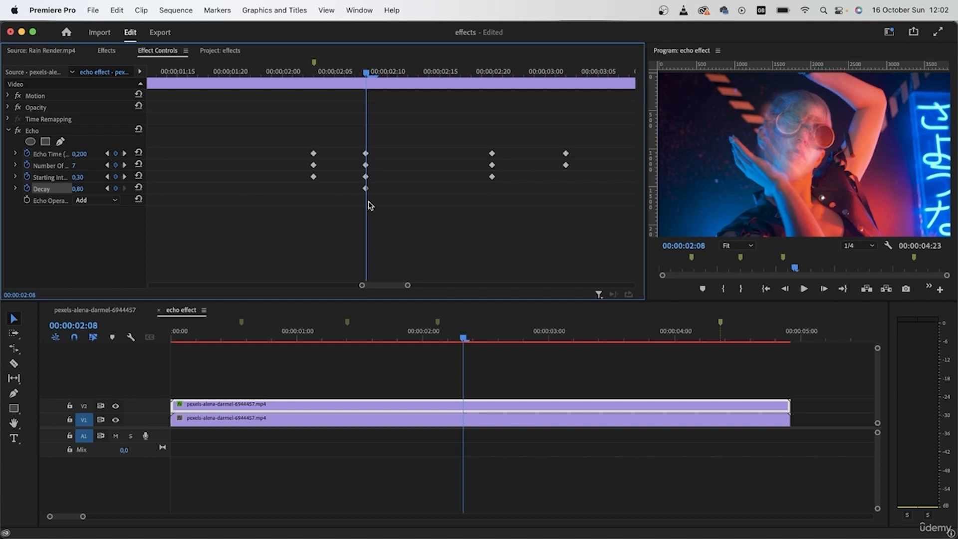
pyautogui.click(107, 177)
pyautogui.click(80, 189)
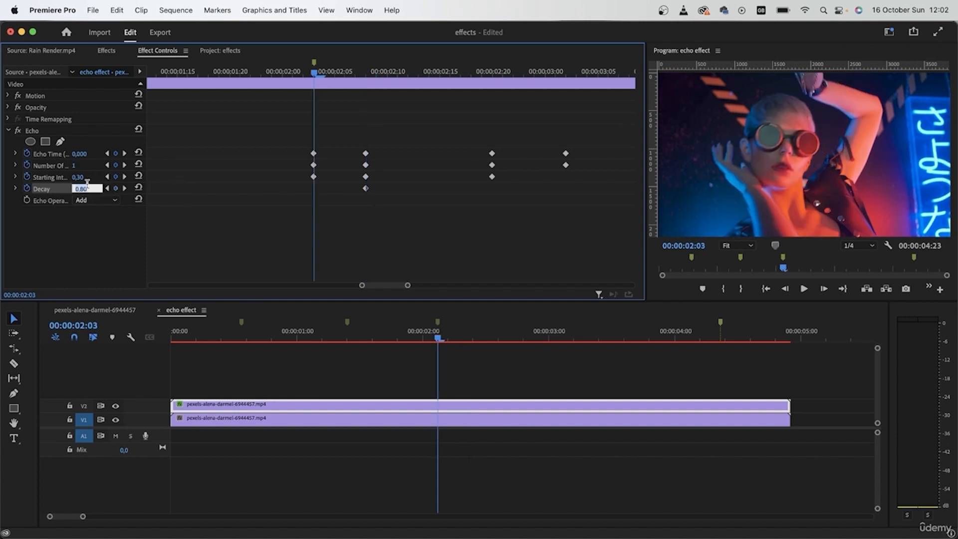
pyautogui.press('Return')
# - Add a Decay keyframe at 00:00:02:20 and move the playhead to the keyframes at 00:00:03:02
pyautogui.click(125, 178)
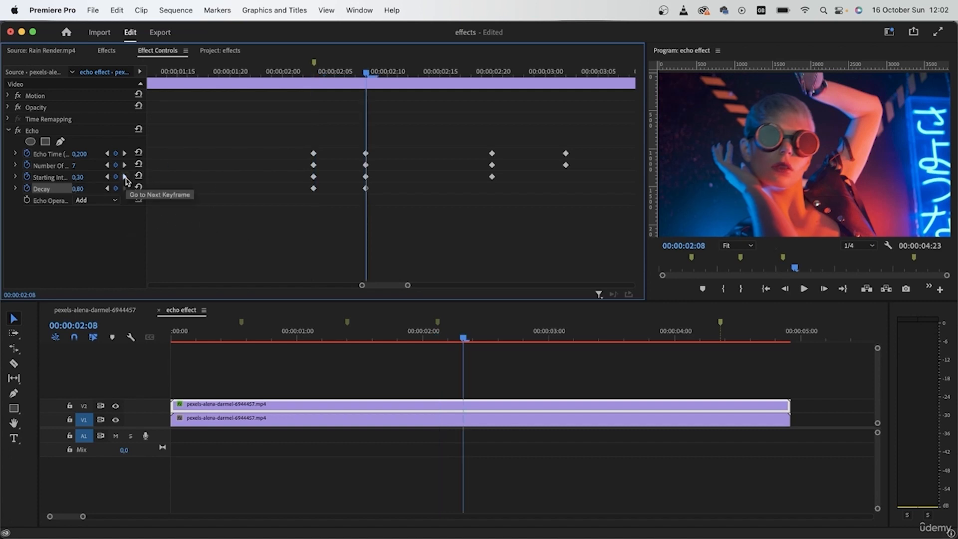
pyautogui.click(124, 178)
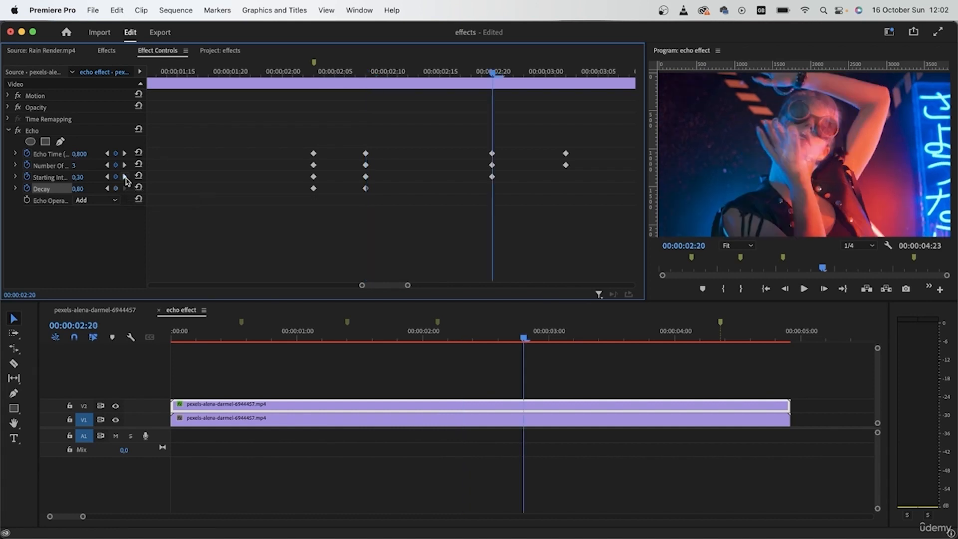
pyautogui.click(115, 188)
pyautogui.click(125, 177)
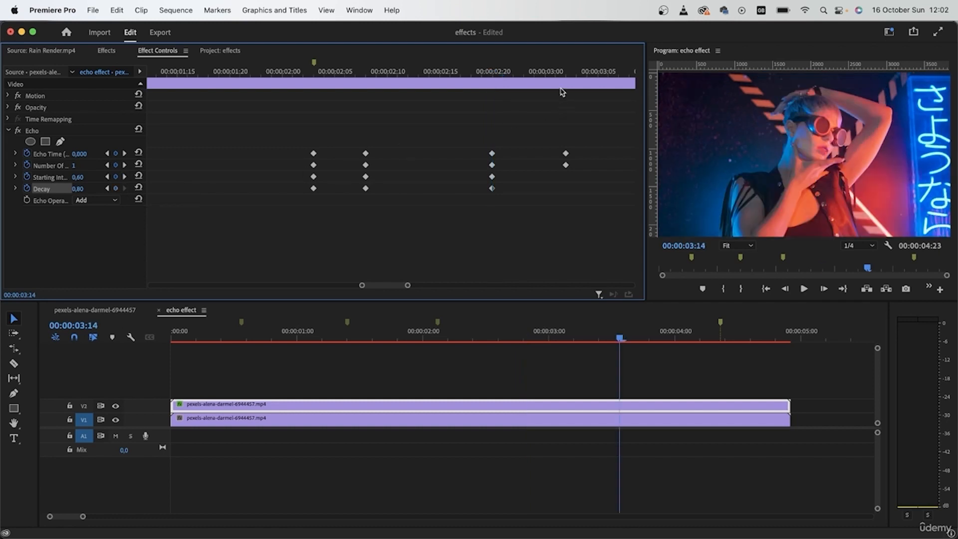
pyautogui.click(567, 73)
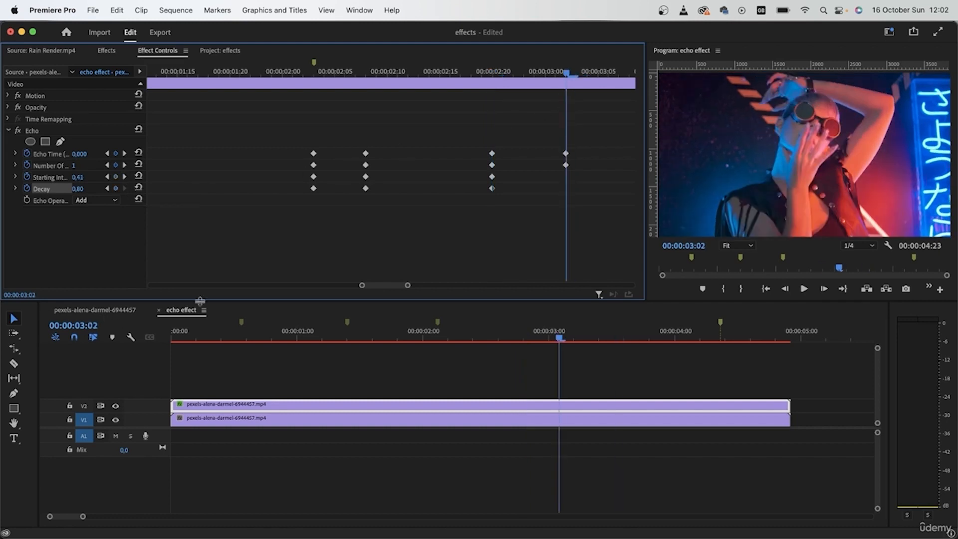
# - Add markers to the echo effect sequence at the Decay keyframe times 00:00:01:02 and 00:00:01:07
pyautogui.moveTo(385, 286); pyautogui.dragTo(214, 259)
pyautogui.click(374, 70)
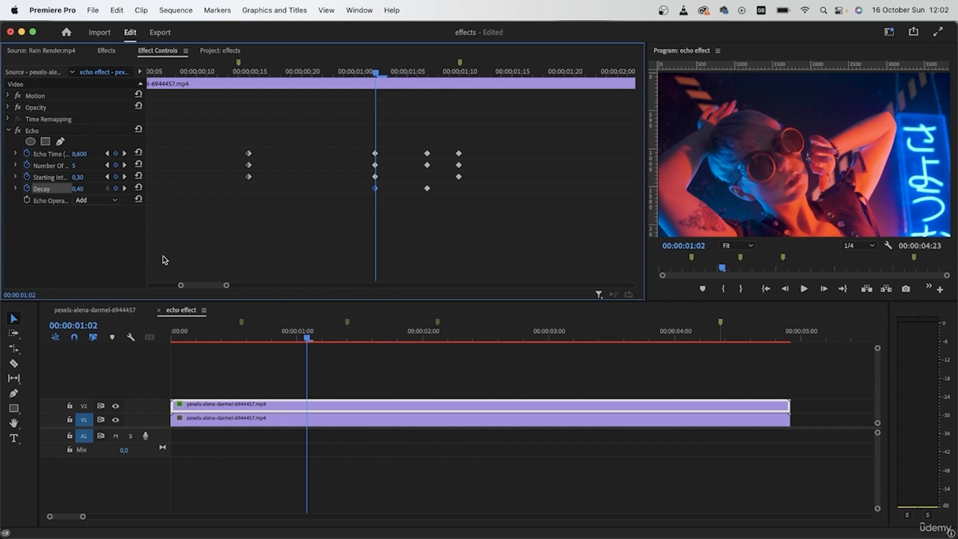
pyautogui.press('m')
pyautogui.click(342, 387)
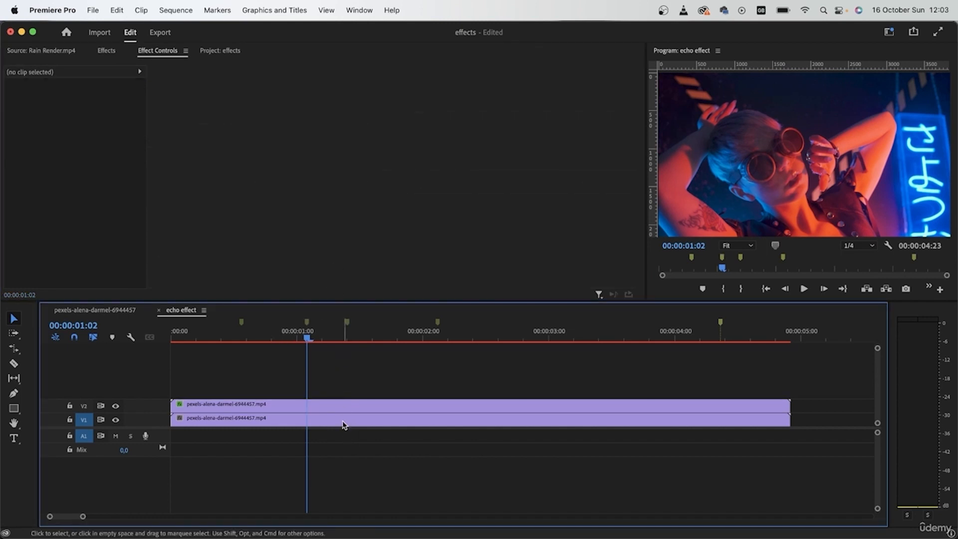
pyautogui.click(343, 405)
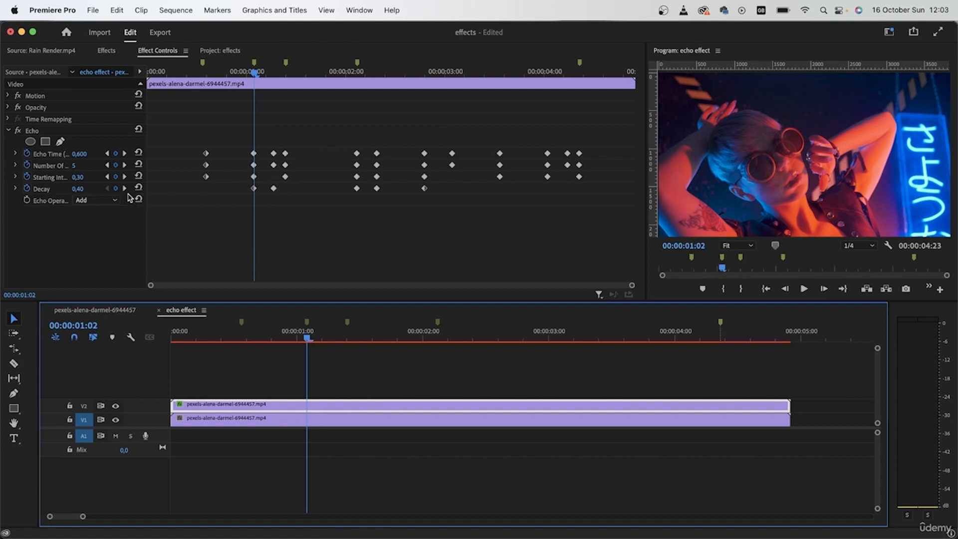
pyautogui.click(124, 189)
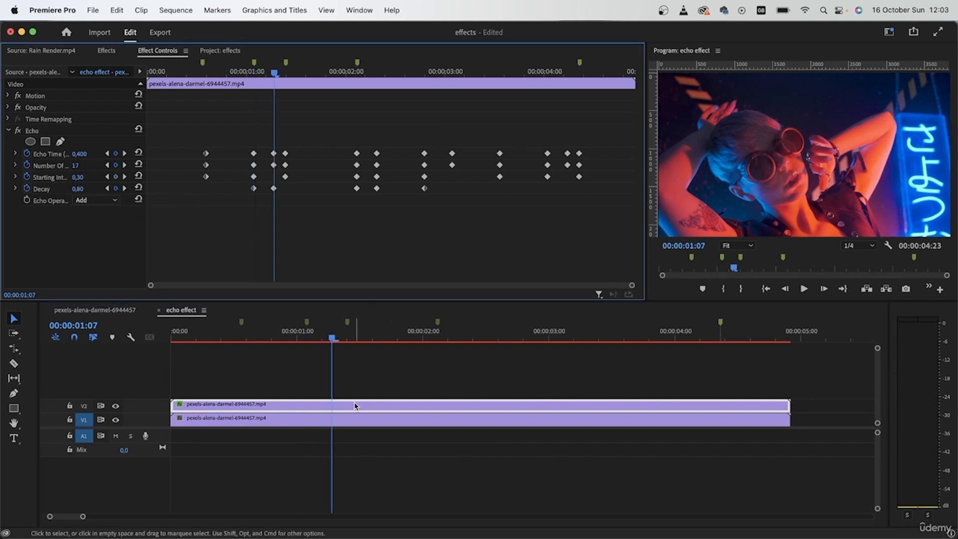
pyautogui.click(355, 386)
pyautogui.press('m')
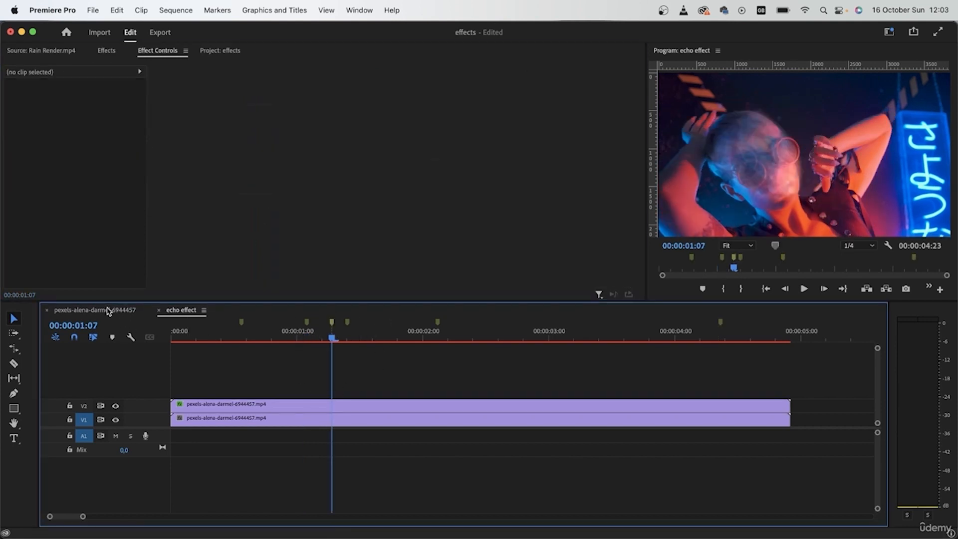
# - Preview the echo segments in the pexels-alena-darmel-6944457 sequence and widen the program preview, returning the playhead to the start
pyautogui.click(107, 310)
pyautogui.scroll(2, 259, 417)
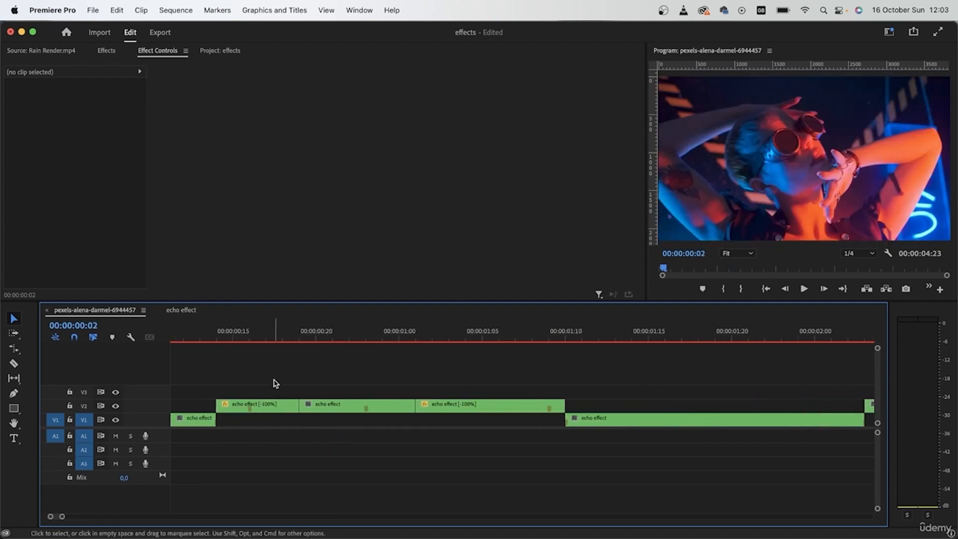
pyautogui.click(250, 332)
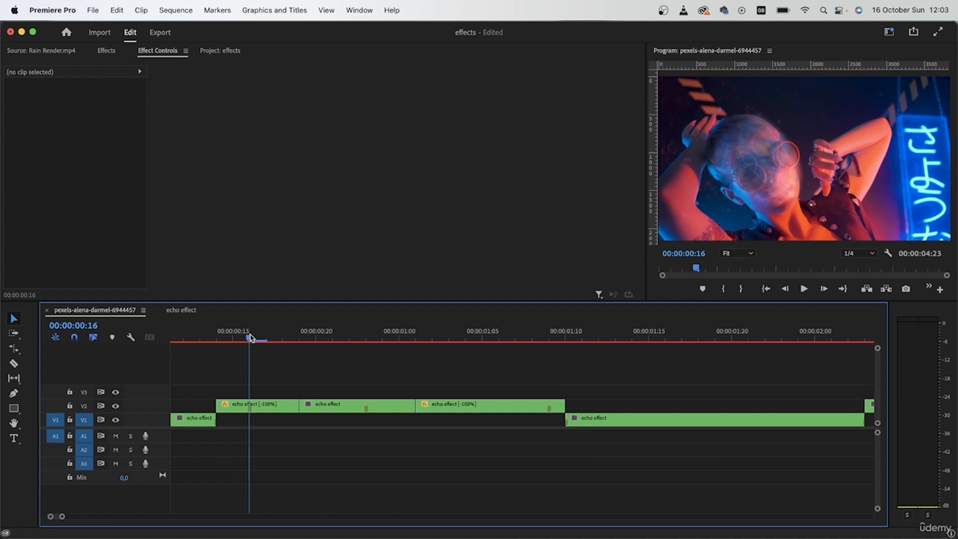
pyautogui.moveTo(254, 339); pyautogui.dragTo(333, 367)
pyautogui.scroll(-5, 334, 416)
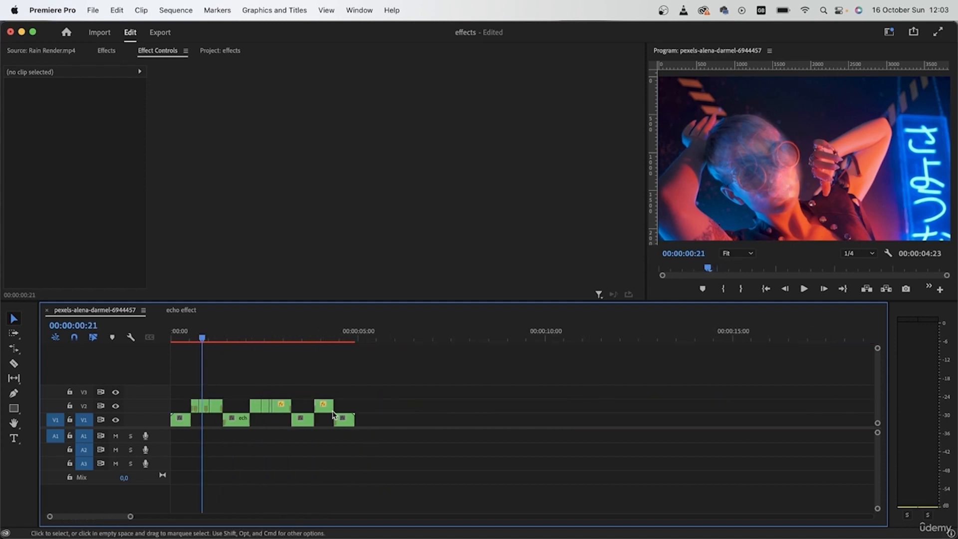
pyautogui.moveTo(646, 260); pyautogui.dragTo(273, 256)
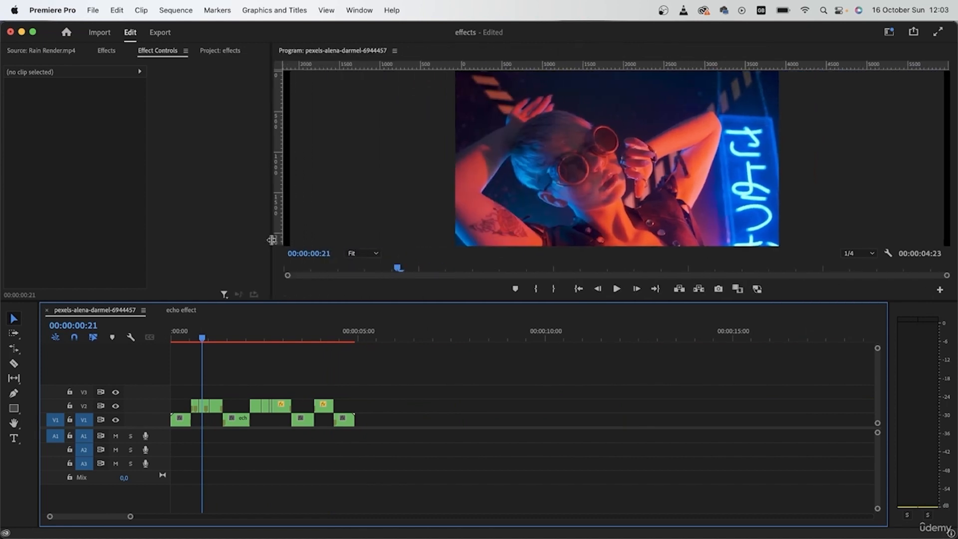
pyautogui.moveTo(275, 339); pyautogui.dragTo(136, 323)
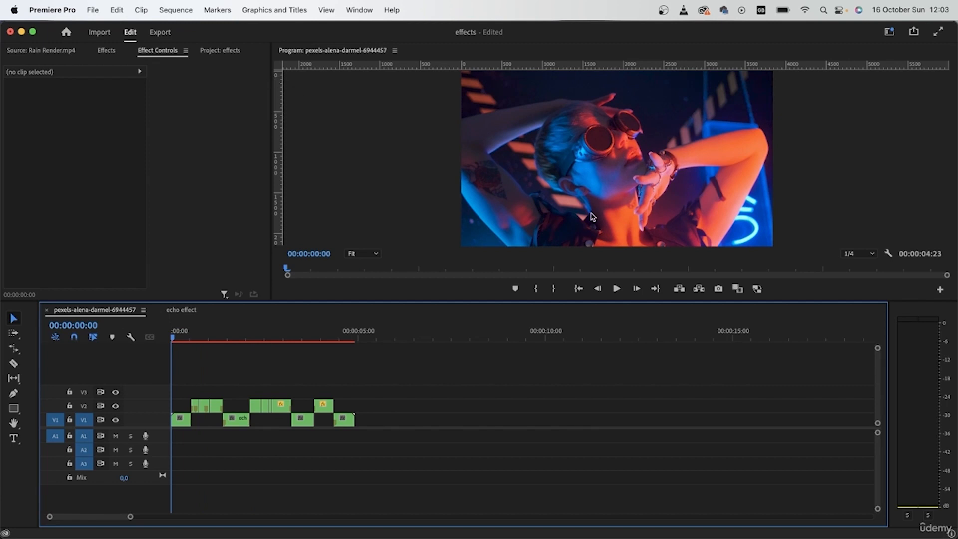
# - Find the Tint effect and try it on the first echo effect segment on V2, inspecting its settings at 00:00:00:16
pyautogui.click(106, 51)
pyautogui.write('tint')
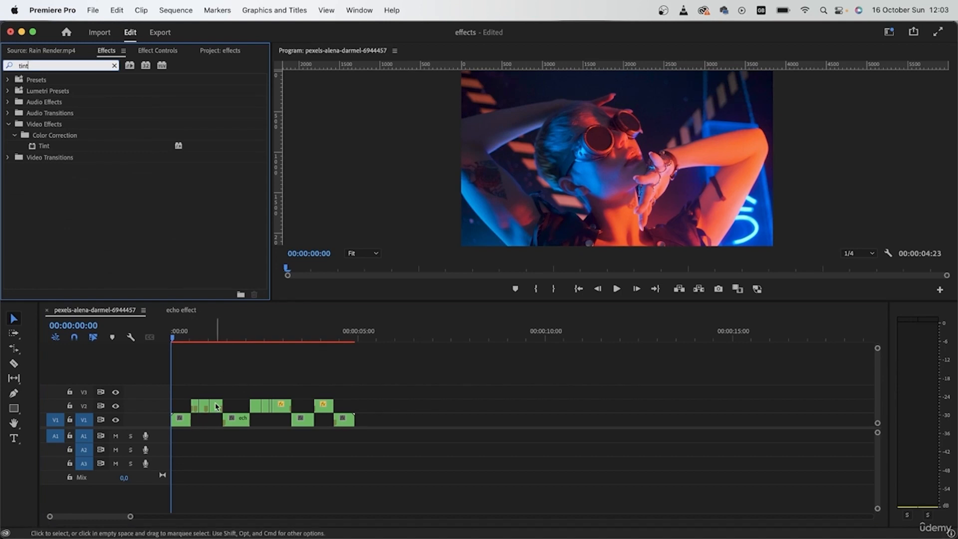
pyautogui.scroll(5, 215, 407)
pyautogui.hscroll(-5, 216, 407)
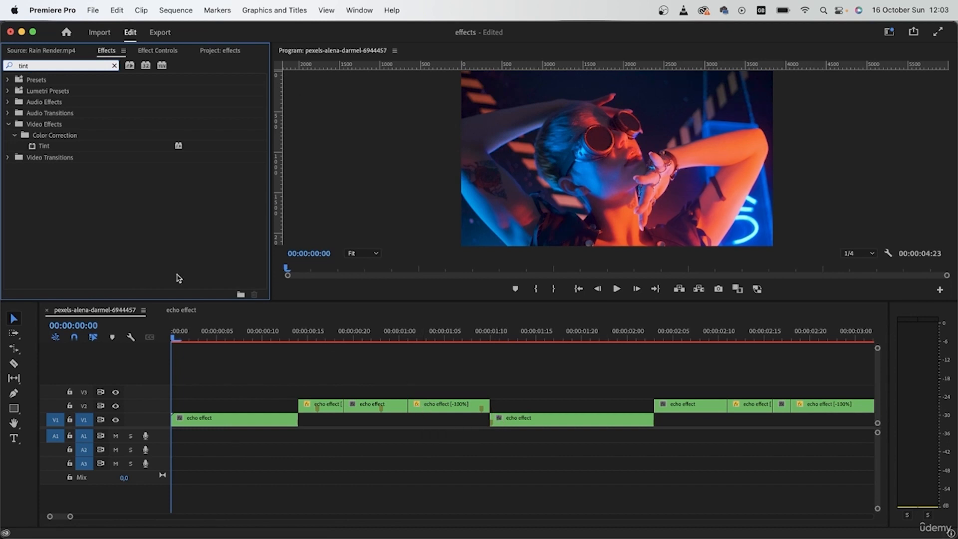
pyautogui.moveTo(39, 149); pyautogui.dragTo(328, 405)
pyautogui.click(316, 332)
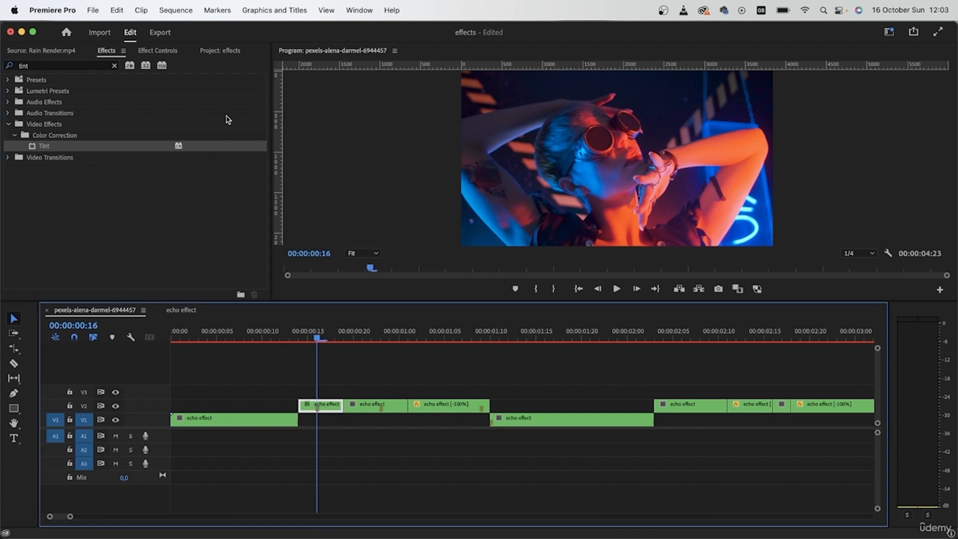
pyautogui.click(173, 51)
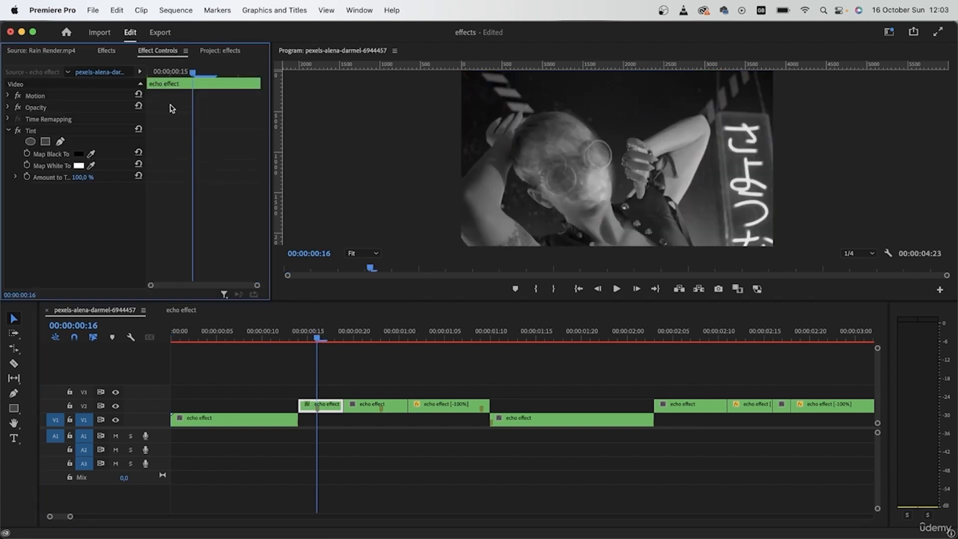
# - Leave the Tint black colour as it is and remove the Tint effect from the V2 segment
pyautogui.click(78, 154)
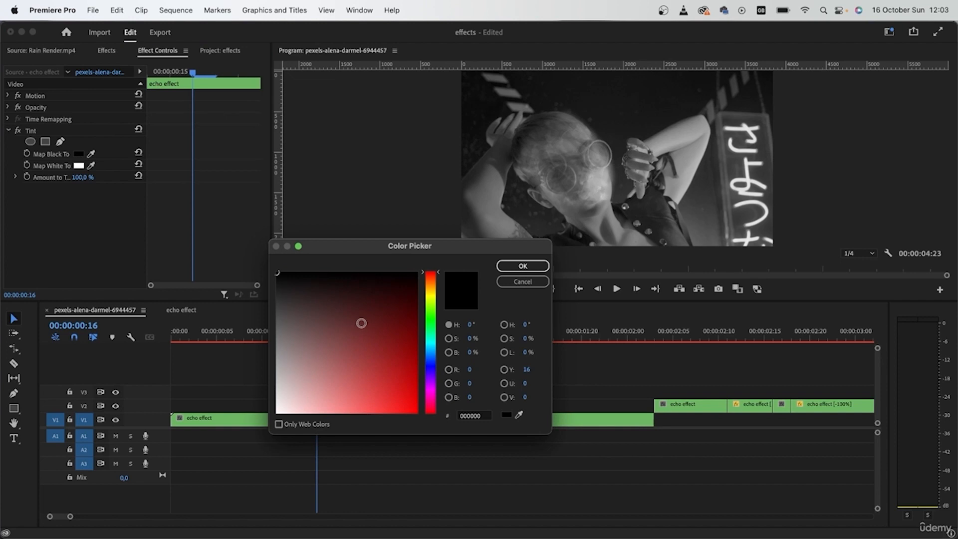
pyautogui.click(522, 281)
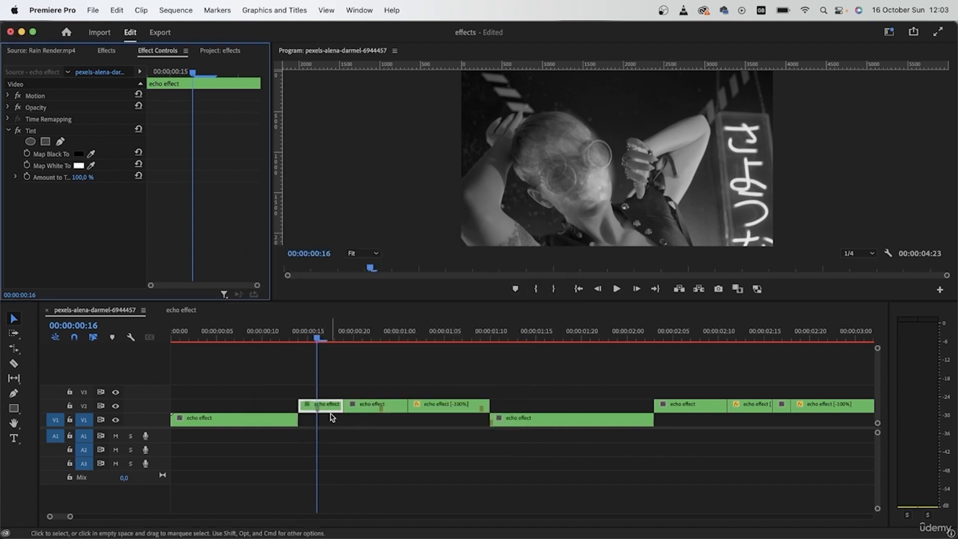
pyautogui.click(36, 131)
pyautogui.press('Delete')
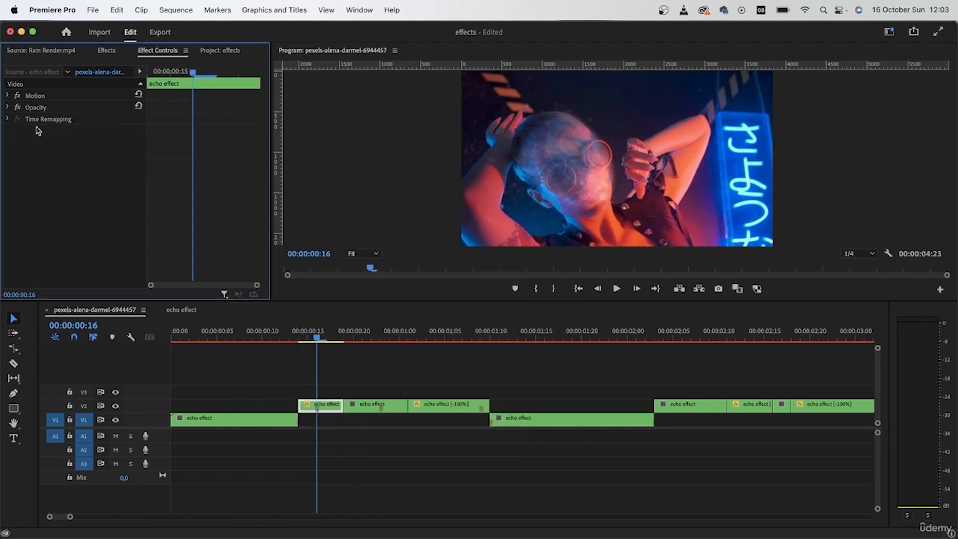
# - Create an adjustment layer and place it on V3, aligned with the start of the first V2 segment
pyautogui.click(113, 49)
pyautogui.click(223, 52)
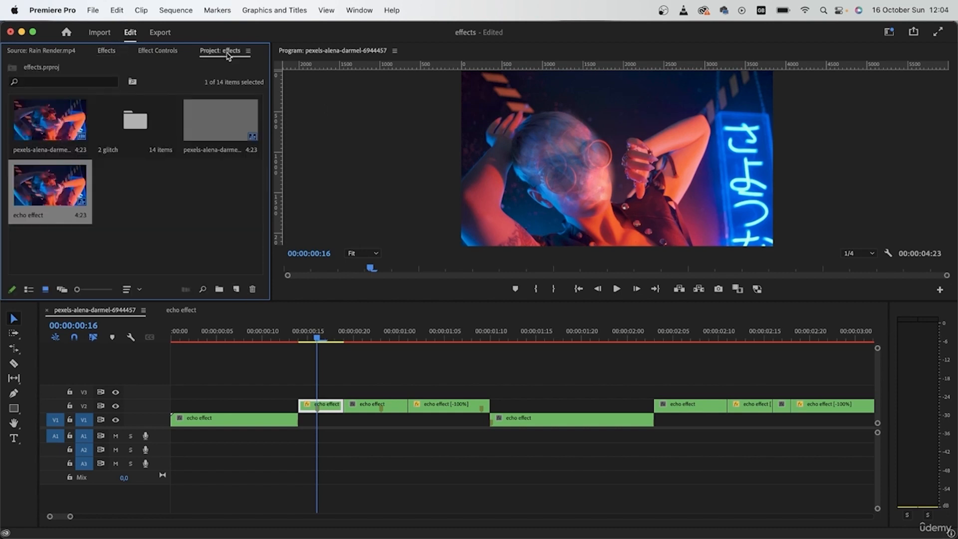
pyautogui.click(237, 290)
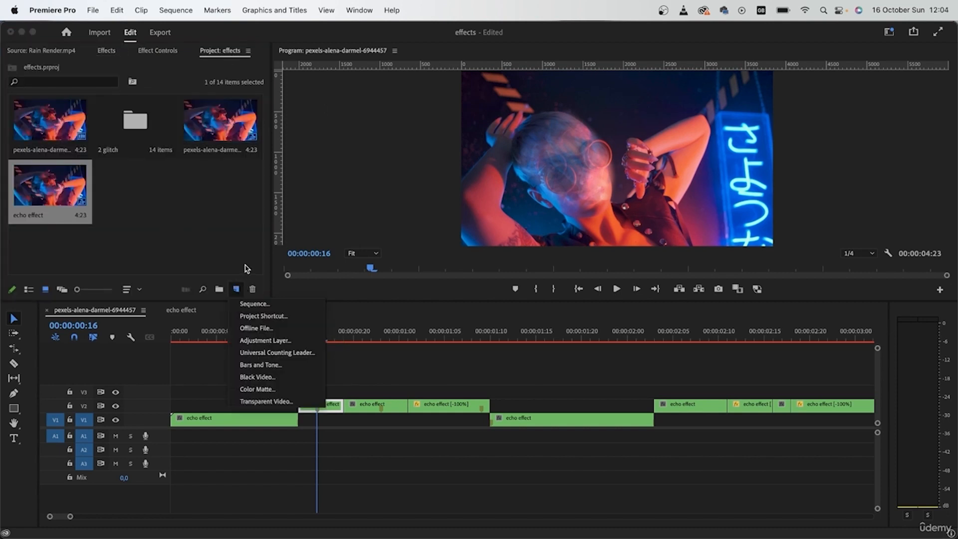
pyautogui.click(272, 339)
pyautogui.press('Return')
pyautogui.moveTo(145, 203); pyautogui.dragTo(301, 392)
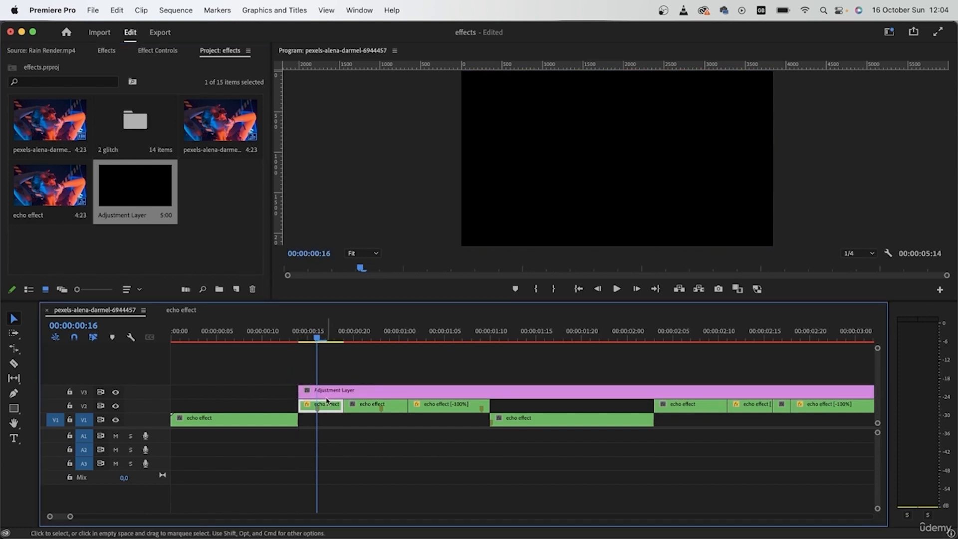
# - Apply the Tint effect to the adjustment layer and set Map Black To to blue 0006FF
pyautogui.click(157, 48)
pyautogui.click(110, 51)
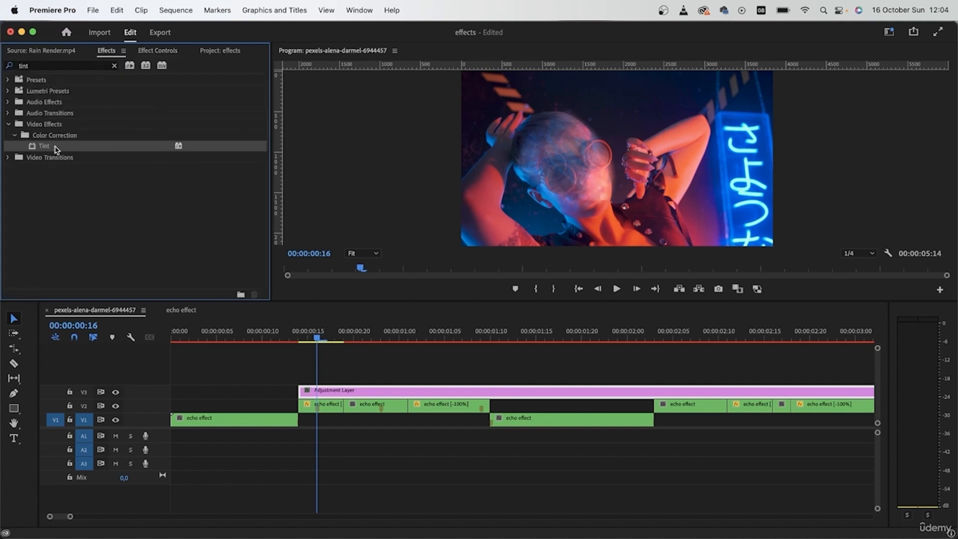
pyautogui.moveTo(45, 154); pyautogui.dragTo(355, 391)
pyautogui.click(158, 50)
pyautogui.click(78, 154)
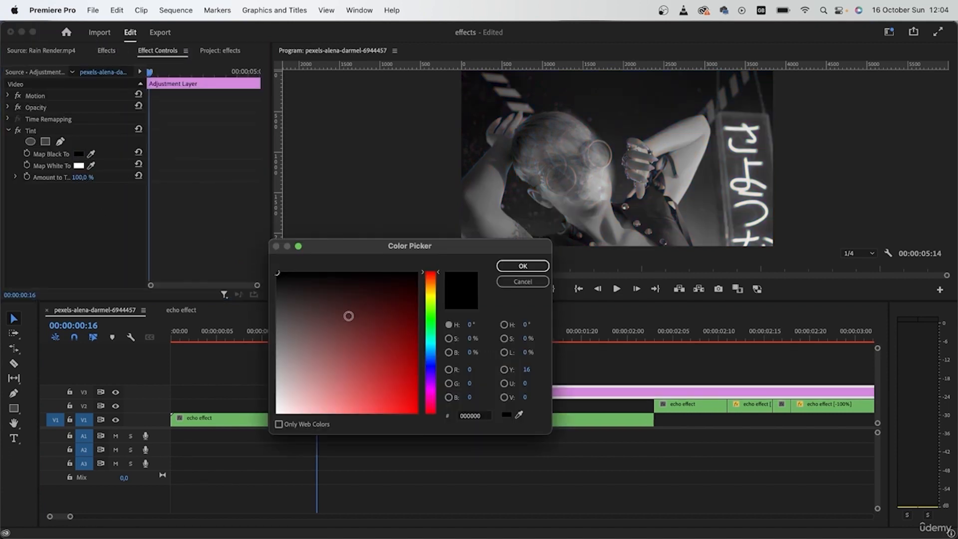
pyautogui.click(429, 370)
pyautogui.moveTo(393, 388); pyautogui.dragTo(431, 424)
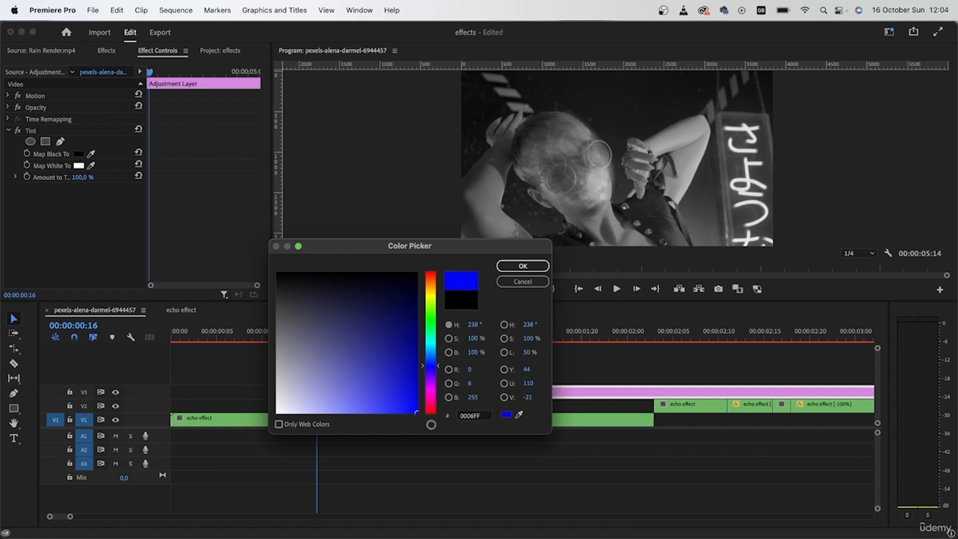
pyautogui.click(513, 267)
# - Set the adjustment layer's Tint Map White To colour to a purple-magenta
pyautogui.click(79, 165)
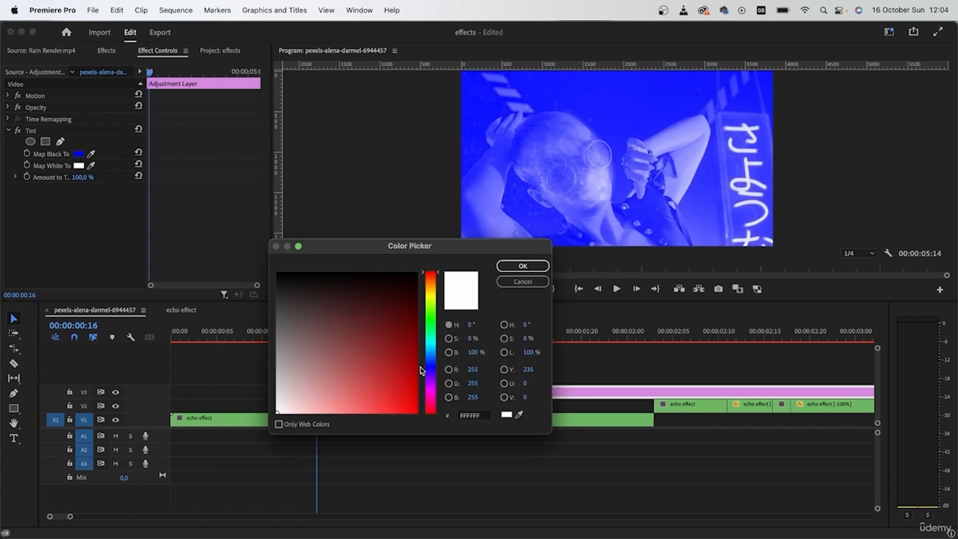
pyautogui.click(430, 387)
pyautogui.moveTo(399, 388); pyautogui.dragTo(431, 429)
pyautogui.click(518, 267)
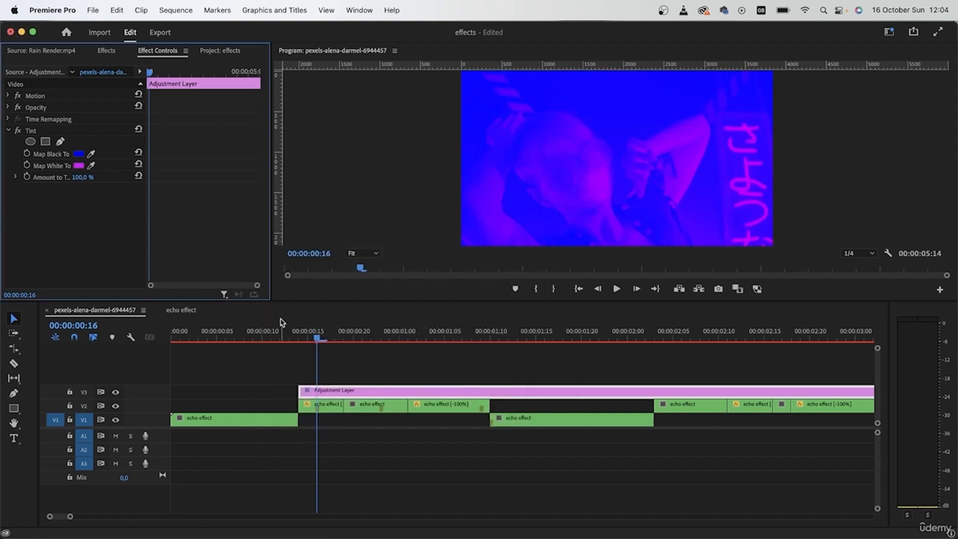
# - Set the adjustment layer's opacity blend mode to Hue
pyautogui.click(7, 108)
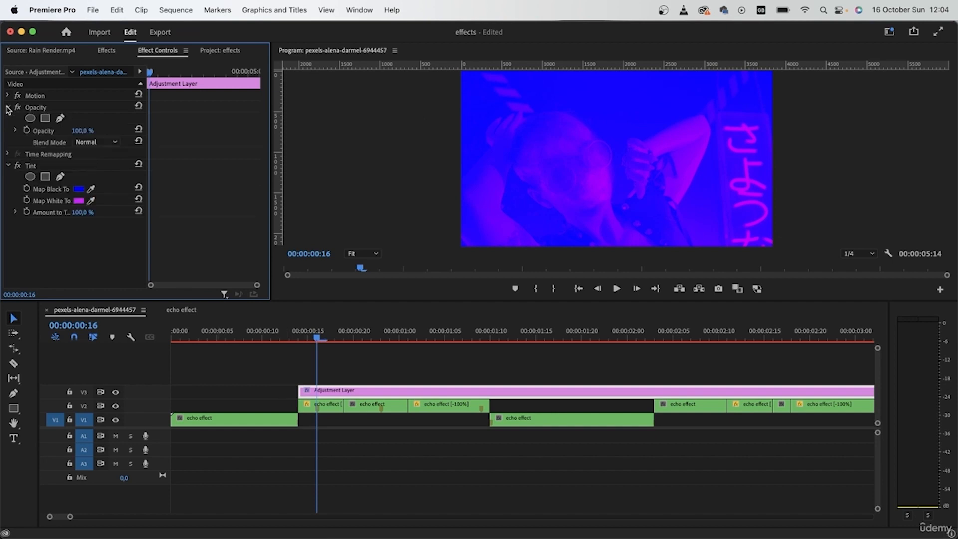
pyautogui.click(113, 144)
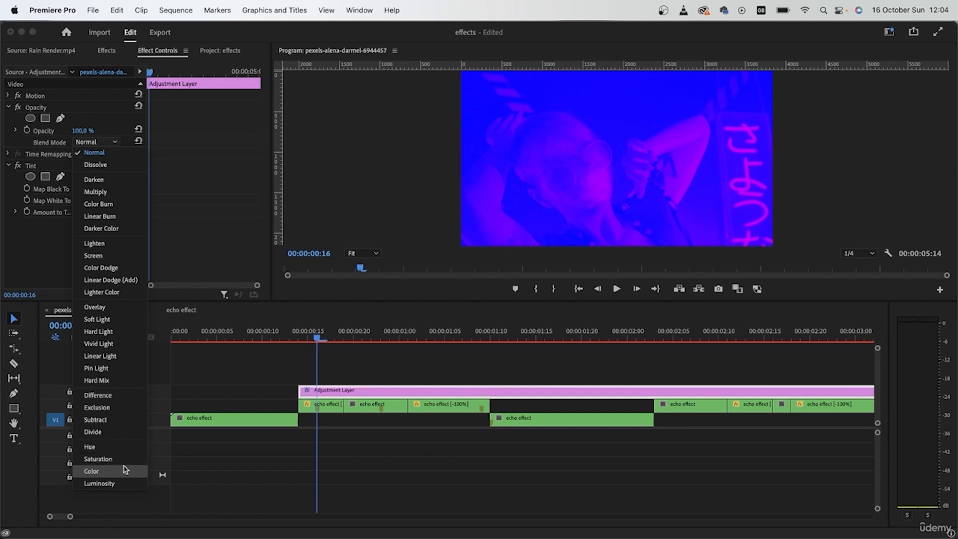
pyautogui.click(118, 448)
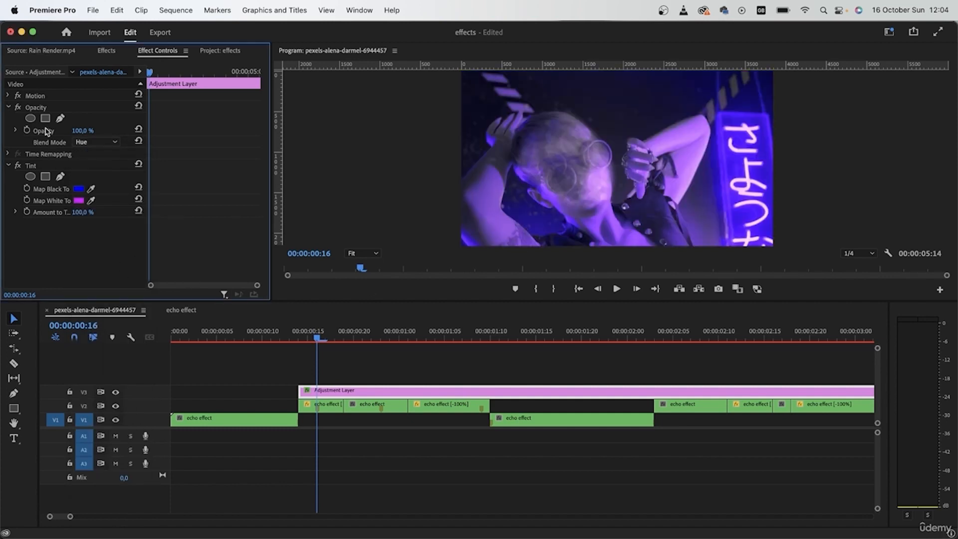
# - Try the Color and Luminosity blend modes on the adjustment layer
pyautogui.click(102, 144)
pyautogui.click(132, 469)
pyautogui.click(103, 144)
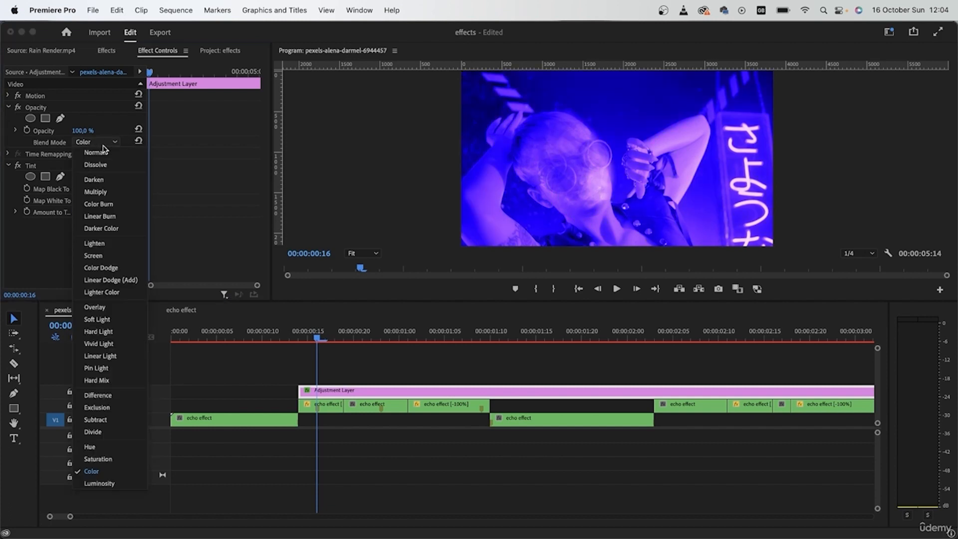
pyautogui.click(111, 483)
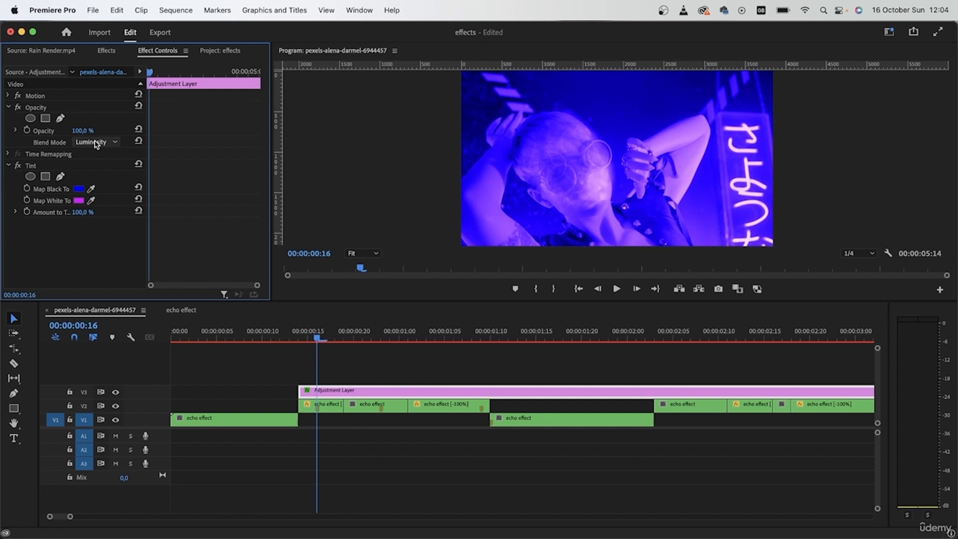
# - Return the adjustment layer's blend mode to Hue and set its Tint amount to 63%
pyautogui.click(95, 144)
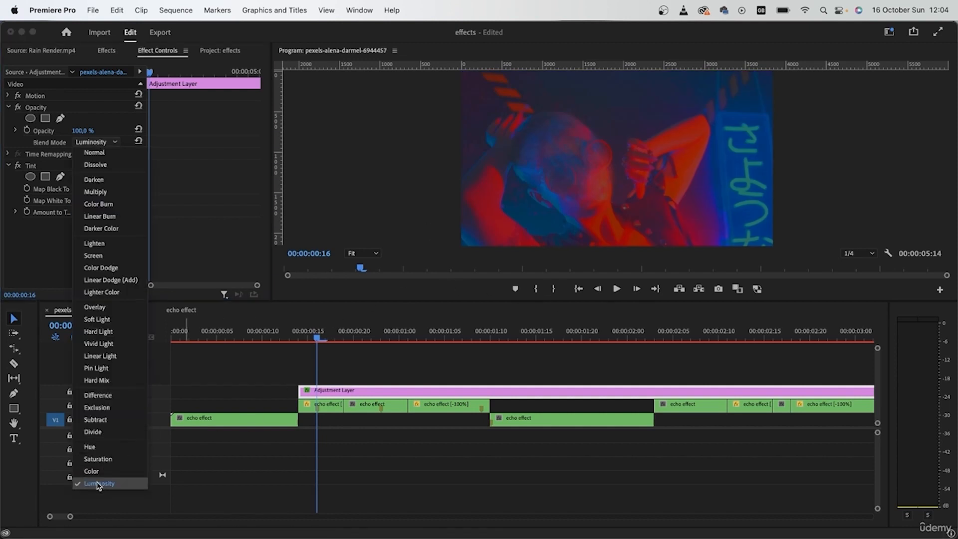
pyautogui.click(109, 448)
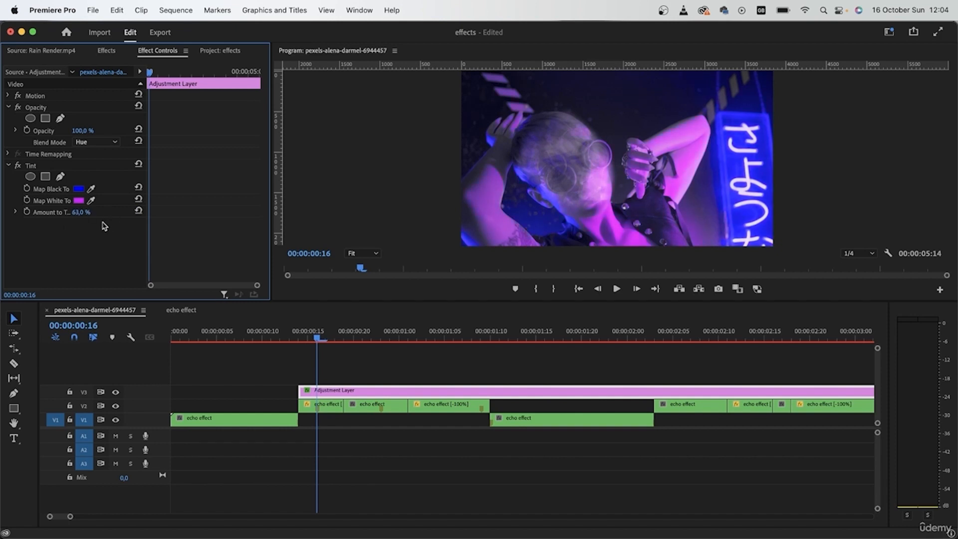
pyautogui.click(285, 340)
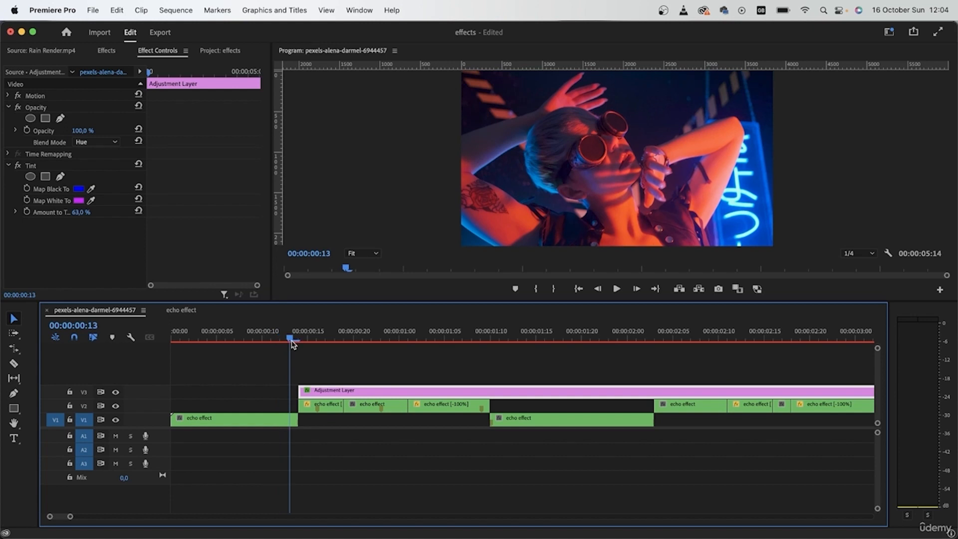
pyautogui.moveTo(293, 344); pyautogui.dragTo(325, 344)
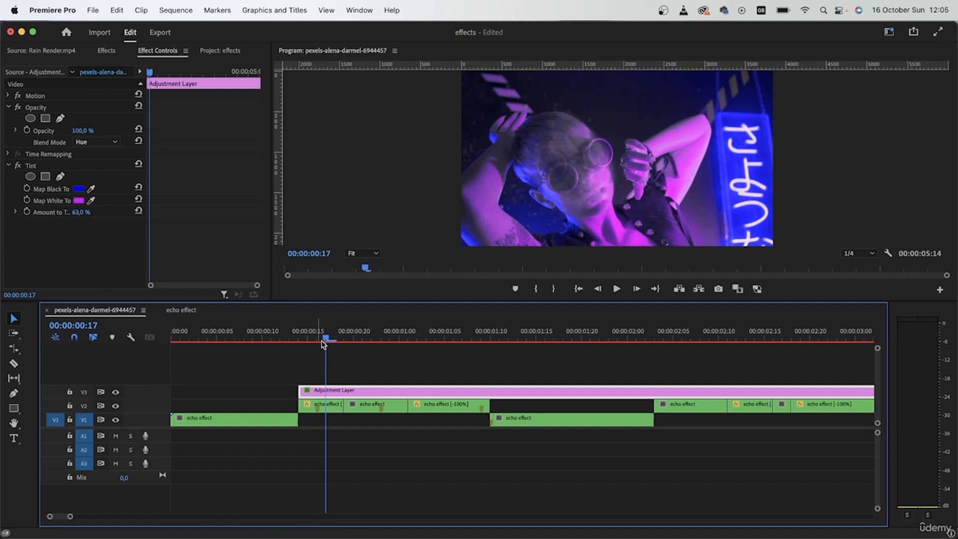
# - Split the V3 adjustment layer at both ends of the second V2 segment and at the cuts around the fifth and sixth V2 segments
pyautogui.press('c')
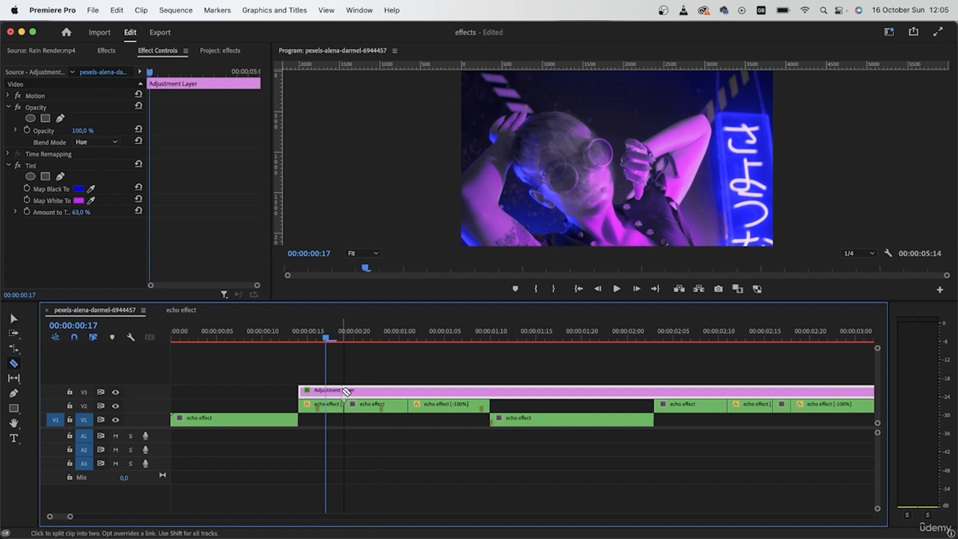
pyautogui.click(344, 392)
pyautogui.click(409, 392)
pyautogui.click(728, 392)
pyautogui.click(792, 392)
pyautogui.click(773, 392)
# - Delete the adjustment layer piece above the second V2 segment
pyautogui.press('v')
pyautogui.click(386, 392)
pyautogui.press('Delete')
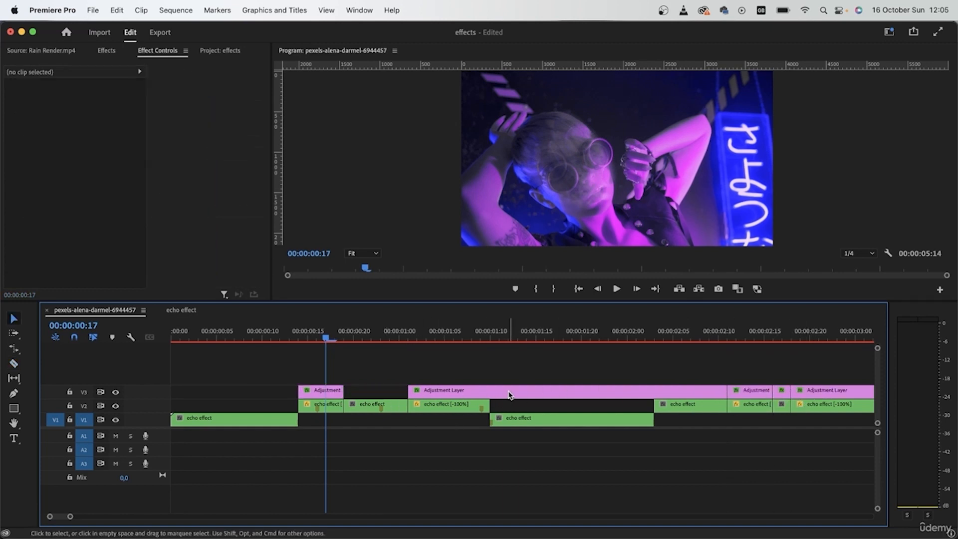
# - Split the adjustment layer at the end of the third V2 segment and delete its pieces over the following gap and the short sixth V2 segment
pyautogui.press('c')
pyautogui.click(491, 393)
pyautogui.press('v')
pyautogui.click(548, 394)
pyautogui.press('Delete')
pyautogui.click(781, 392)
pyautogui.press('Delete')
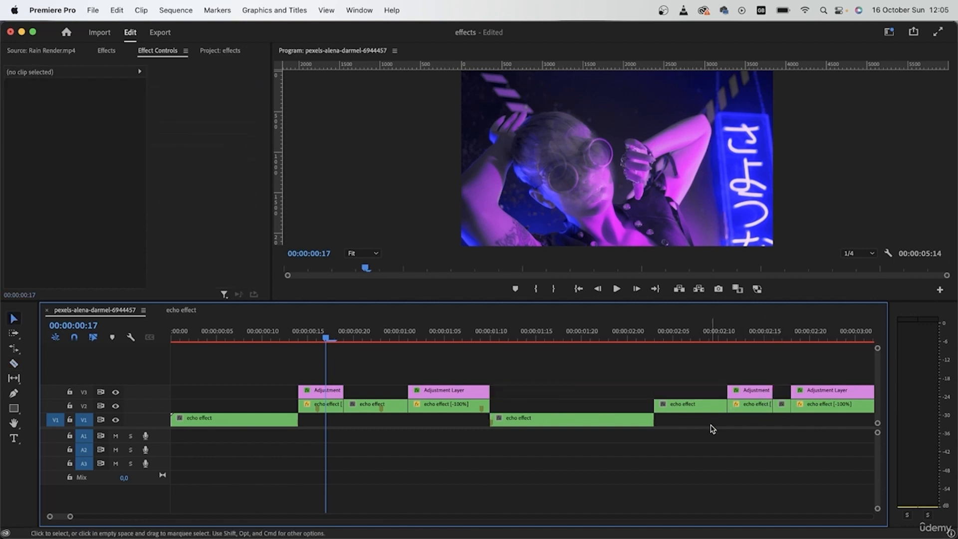
# - Split the rest of the adjustment layer at both ends of the last two V1 segments
pyautogui.hscroll(5, 699, 425)
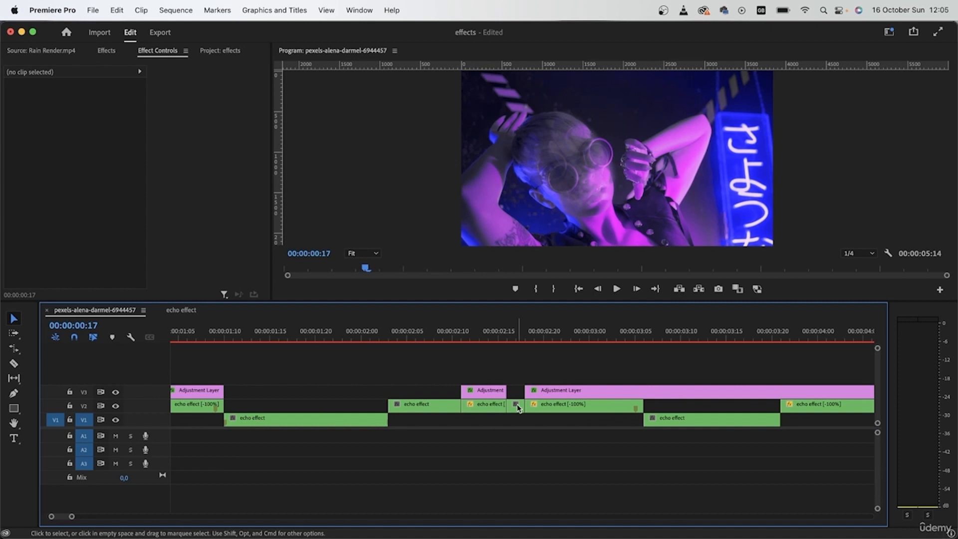
pyautogui.hscroll(5, 574, 419)
pyautogui.press('c')
pyautogui.click(410, 391)
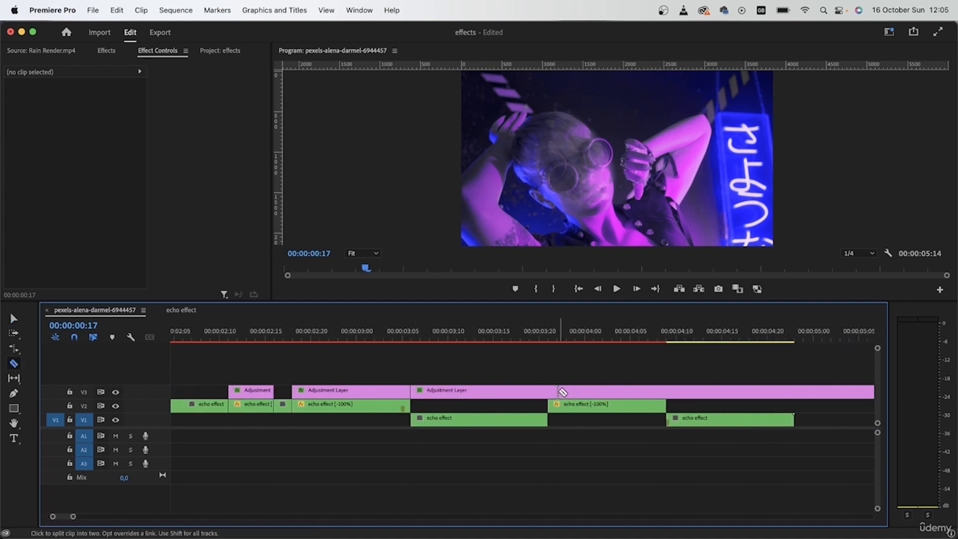
pyautogui.click(549, 392)
pyautogui.click(667, 392)
pyautogui.click(794, 392)
# - Delete the adjustment layer pieces above the last two V1 segments and beyond the end of the footage
pyautogui.press('v')
pyautogui.click(814, 394)
pyautogui.press('Delete')
pyautogui.click(748, 397)
pyautogui.press('Delete')
pyautogui.click(492, 392)
pyautogui.press('Delete')
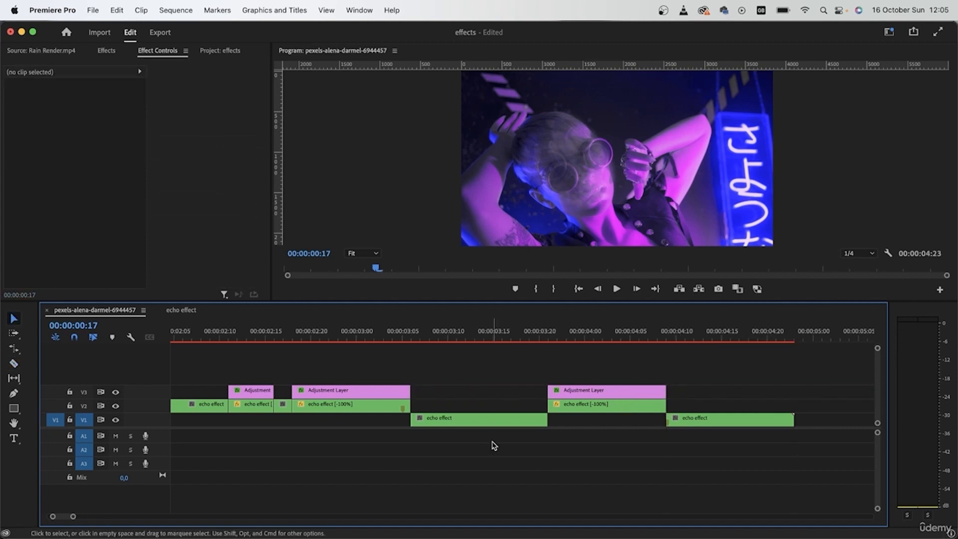
# - Fit the whole edit in the timeline view and return the playhead to the start of the sequence
pyautogui.press('-')
pyautogui.press('-')
pyautogui.press('-')
pyautogui.moveTo(199, 337); pyautogui.dragTo(162, 332)
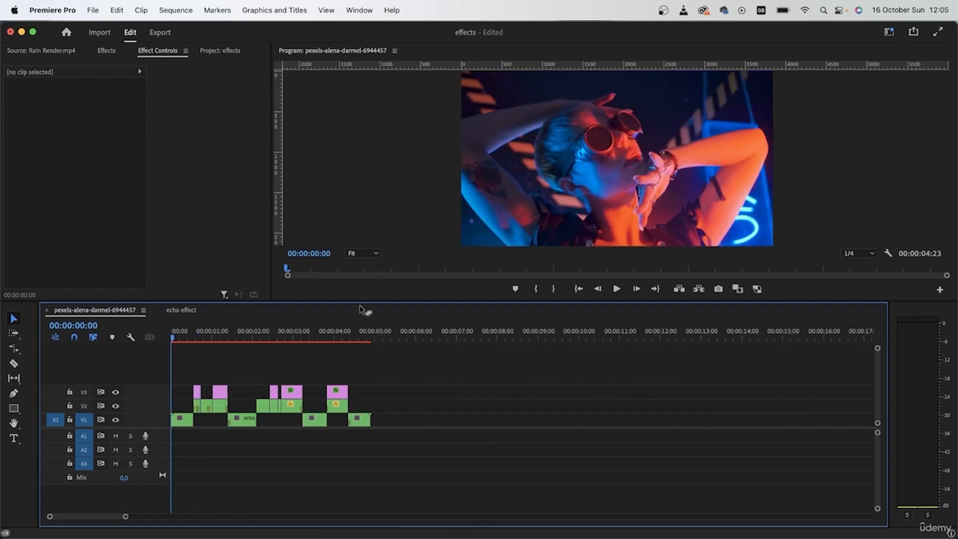